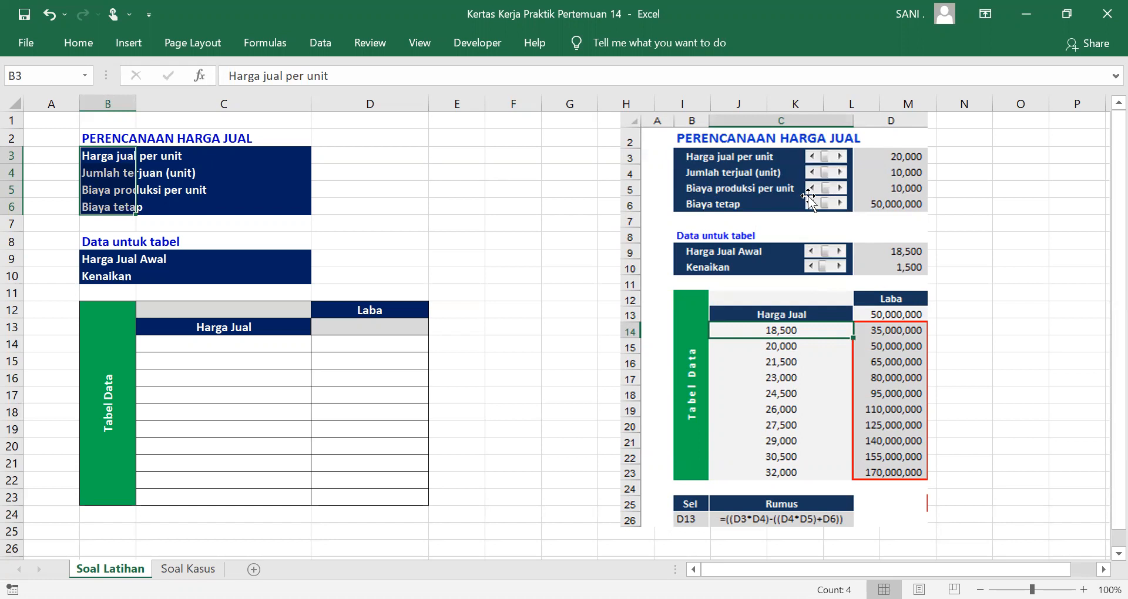
Insert a Form Control scroll bar in the Harga jual per unit row, near the end of cell C3
click(280, 155)
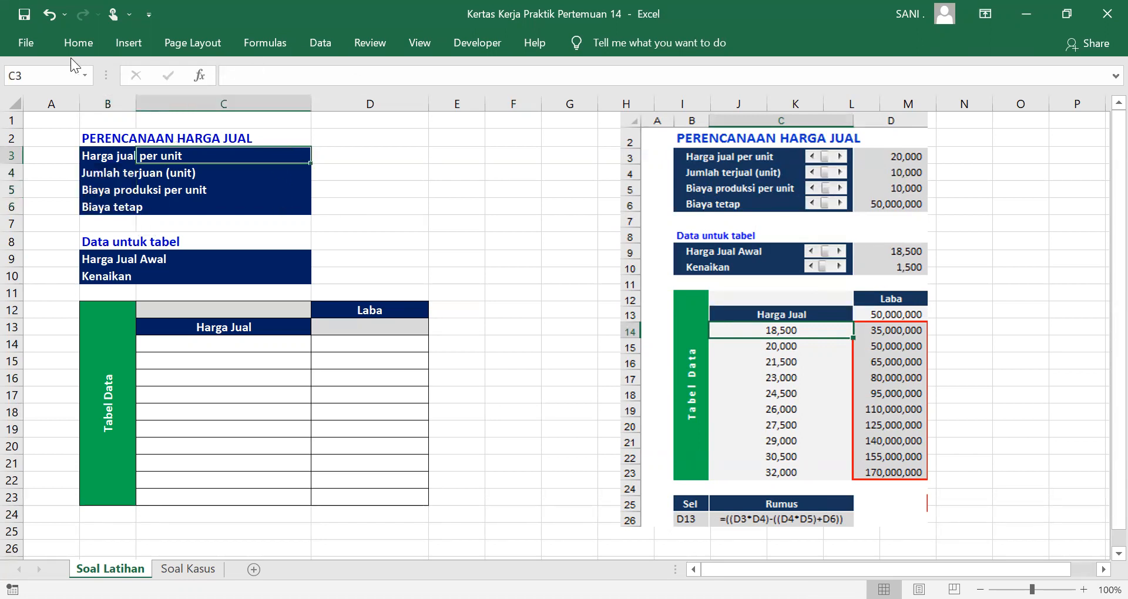
click(485, 43)
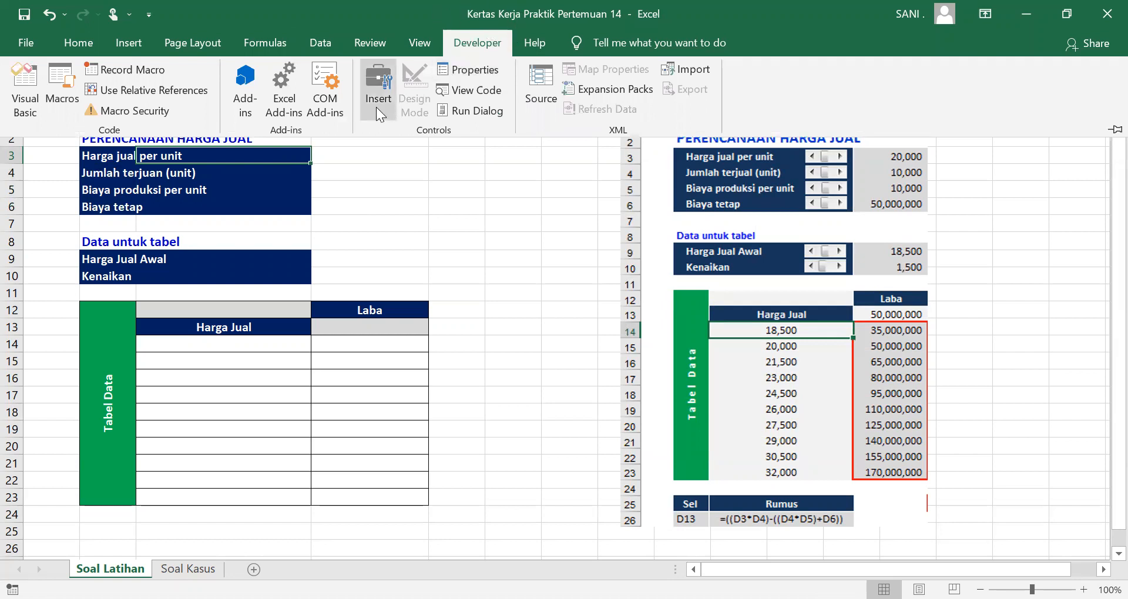
click(376, 107)
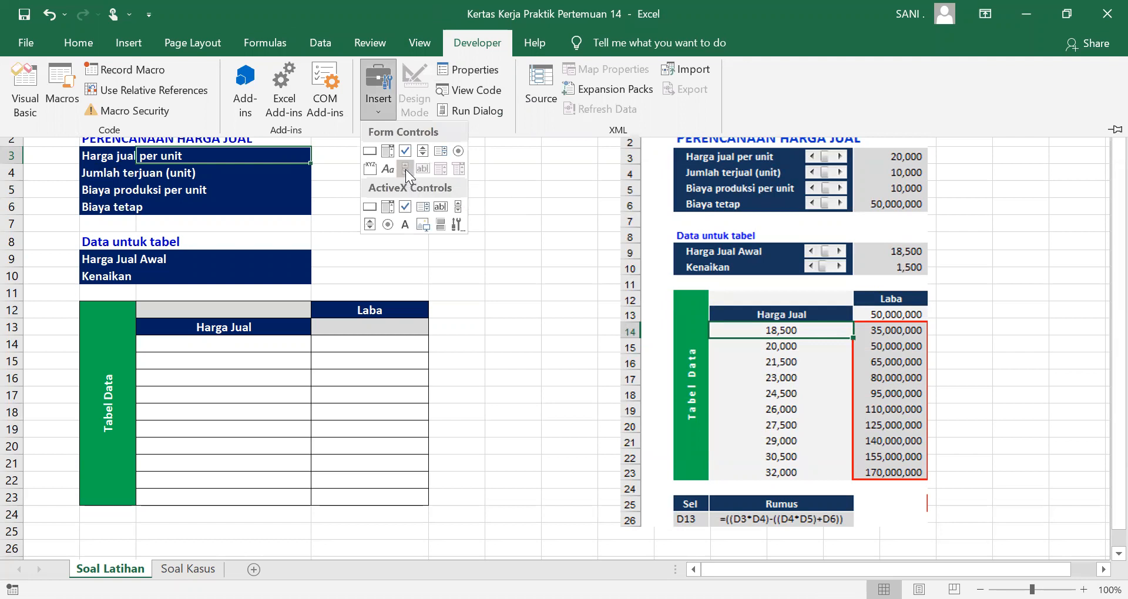
click(406, 169)
drag(247, 152, 293, 166)
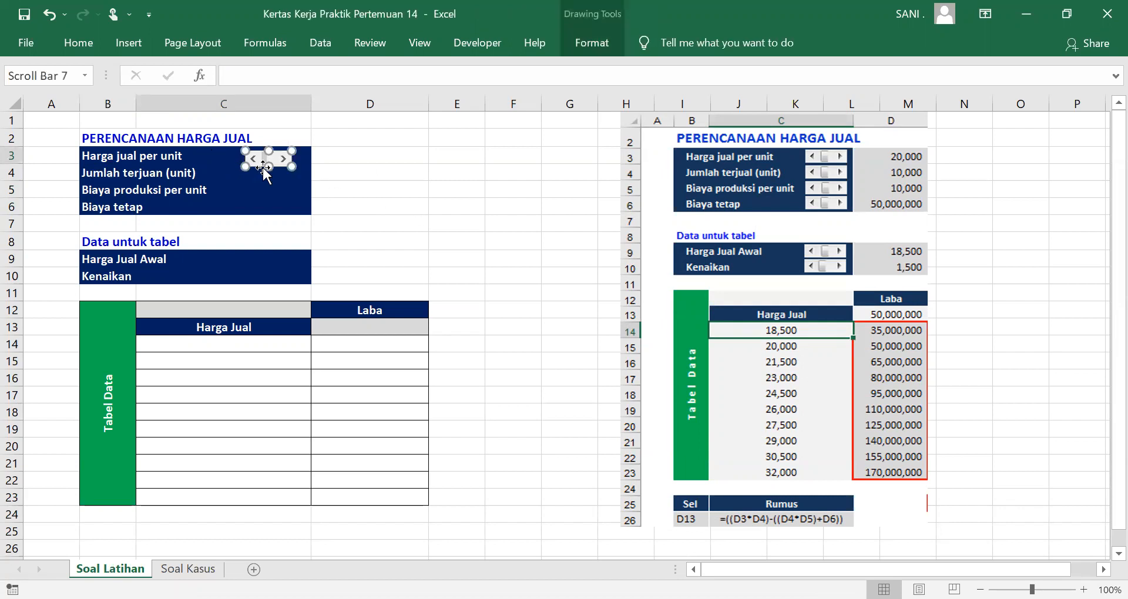
Nudge the scroll bar up and toward column D so it sits neatly inside the Harga jual per unit row
drag(269, 167, 269, 164)
key(Up)
key(Up)
key(Up)
key(Right)
key(Right)
key(Right)
key(Right)
key(Right)
key(Right)
key(Right)
key(Right)
key(Right)
key(Right)
key(Right)
key(Right)
key(Right)
key(Right)
key(Right)
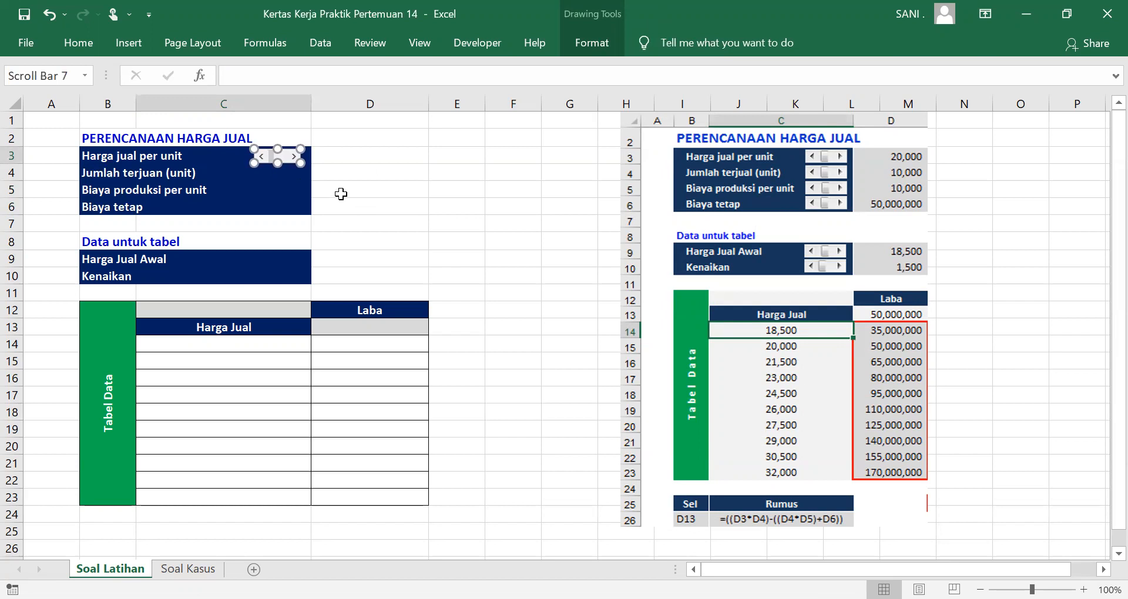
Paste copies of the scroll bar into the Jumlah terjuan, Biaya produksi per unit, Biaya tetap, Harga Jual Awal and Kenaikan rows
click(288, 176)
key(ctrl+v)
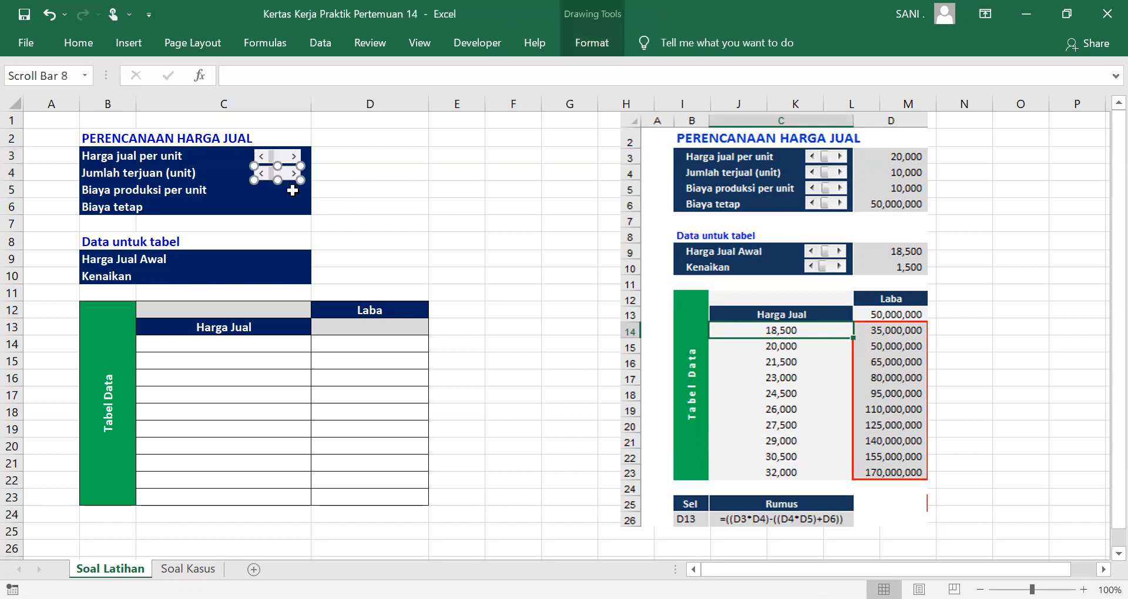
click(295, 187)
key(ctrl+v)
click(293, 207)
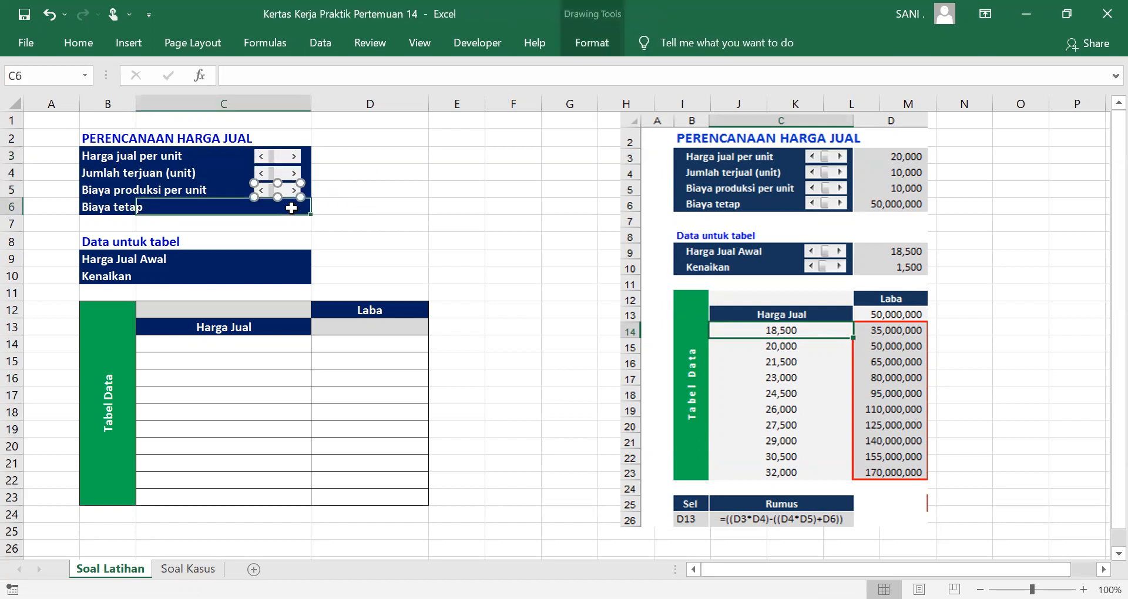
key(ctrl+v)
click(281, 257)
key(ctrl+v)
click(284, 277)
key(ctrl+v)
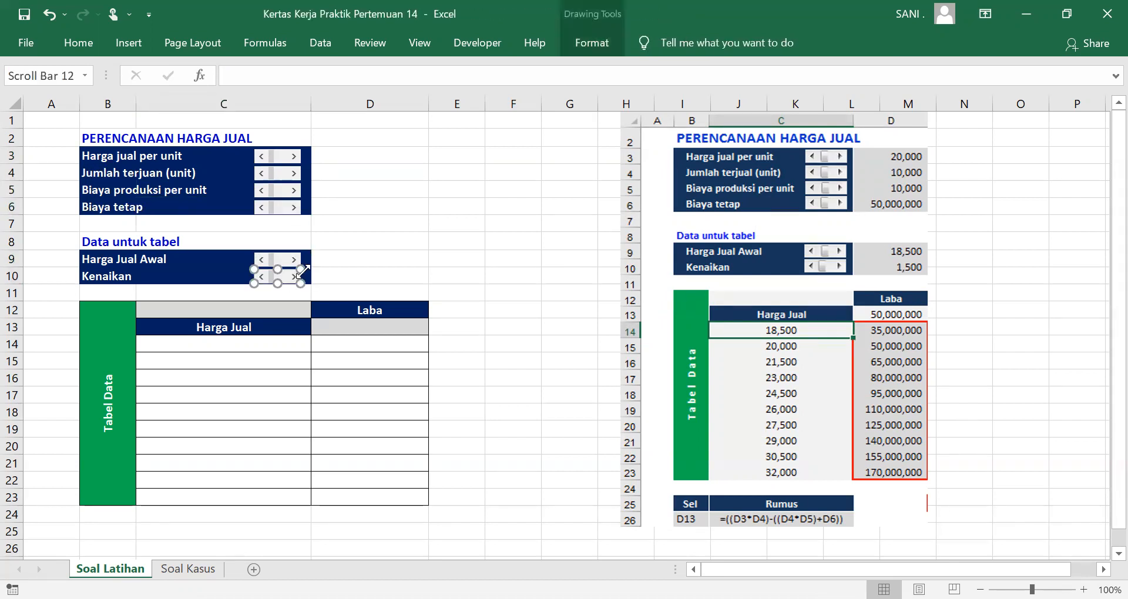
Nudge the Kenaikan scroll bar up slightly to align it within row 10
click(421, 242)
right_click(294, 283)
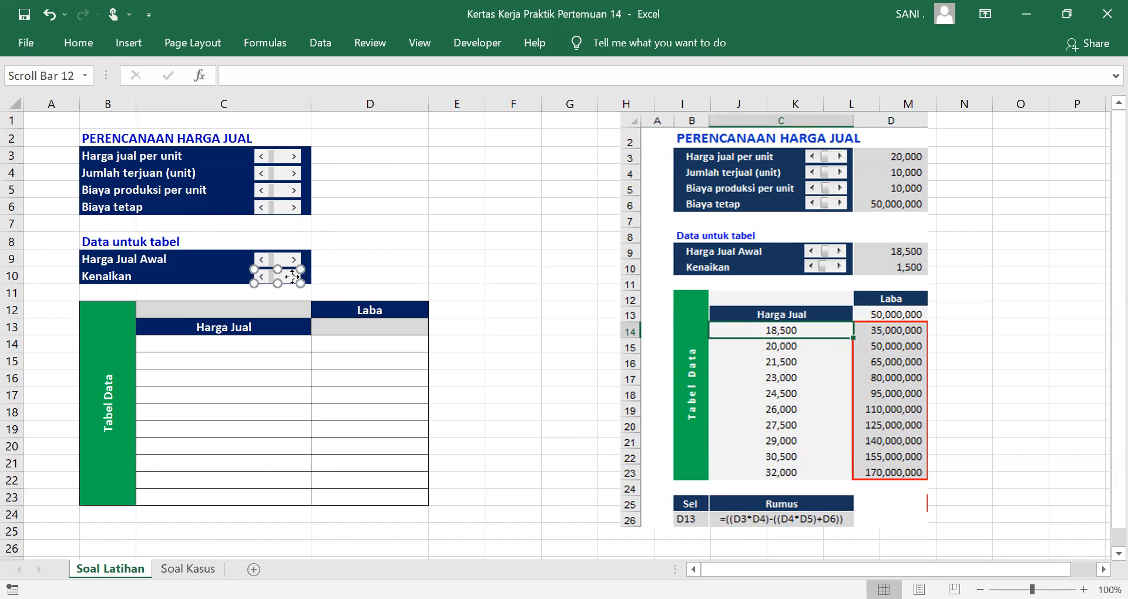
key(Escape)
key(Up)
key(Up)
click(368, 258)
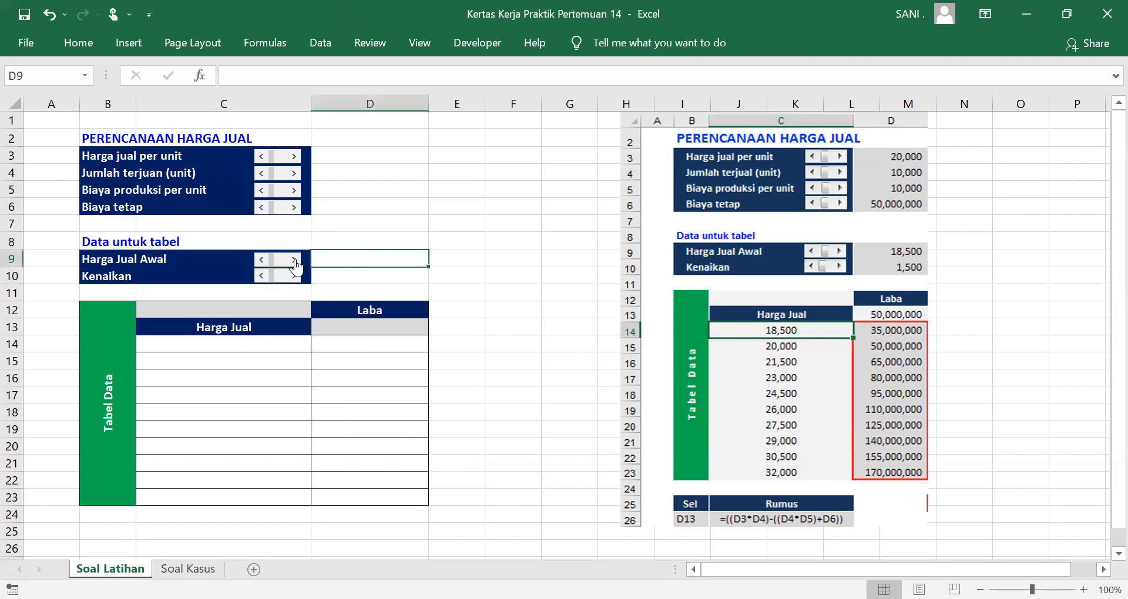
ctrl+click(276, 208)
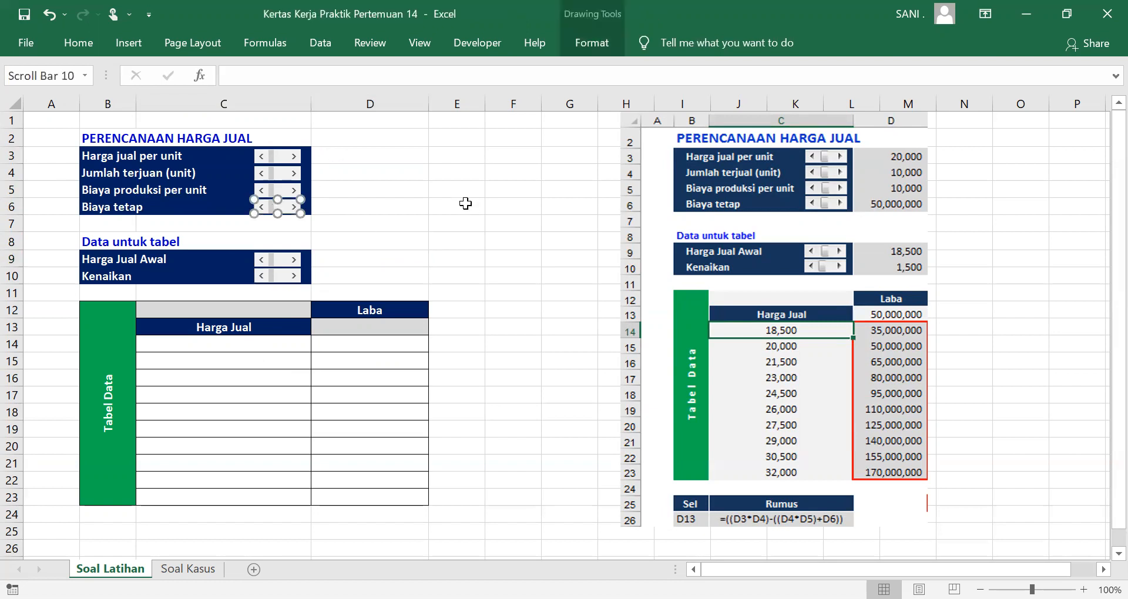
click(416, 224)
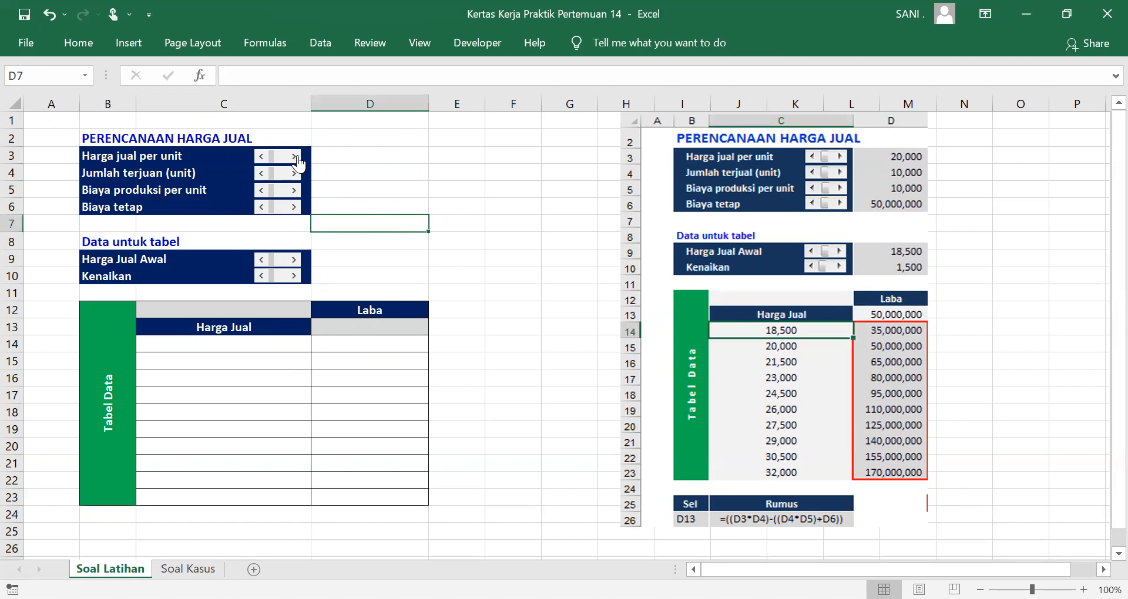
ctrl+click(287, 191)
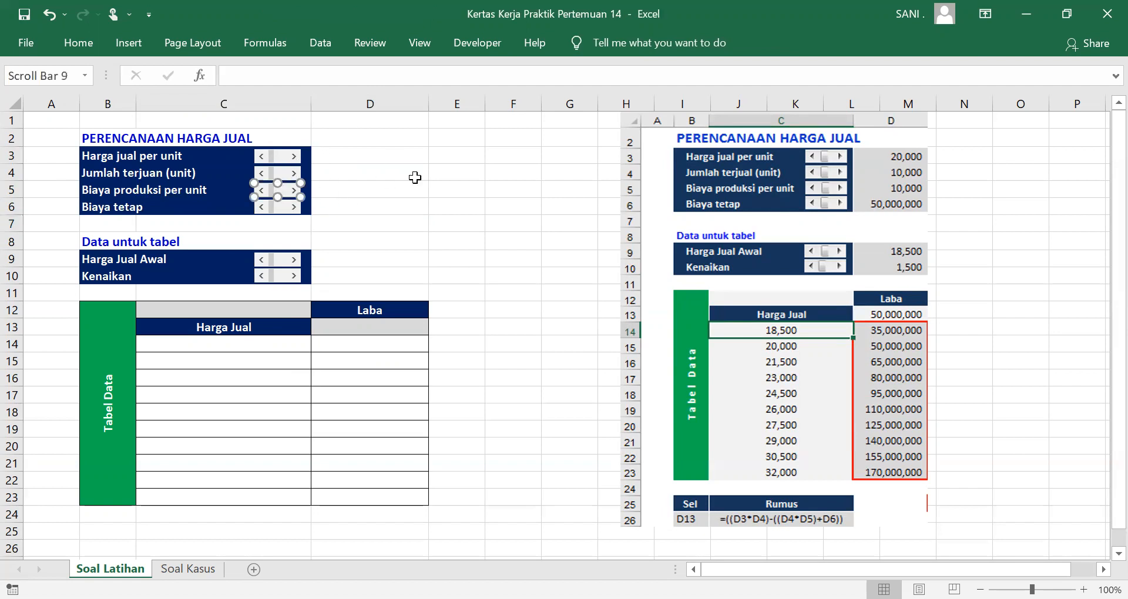
ctrl+click(277, 172)
right_click(278, 170)
click(524, 207)
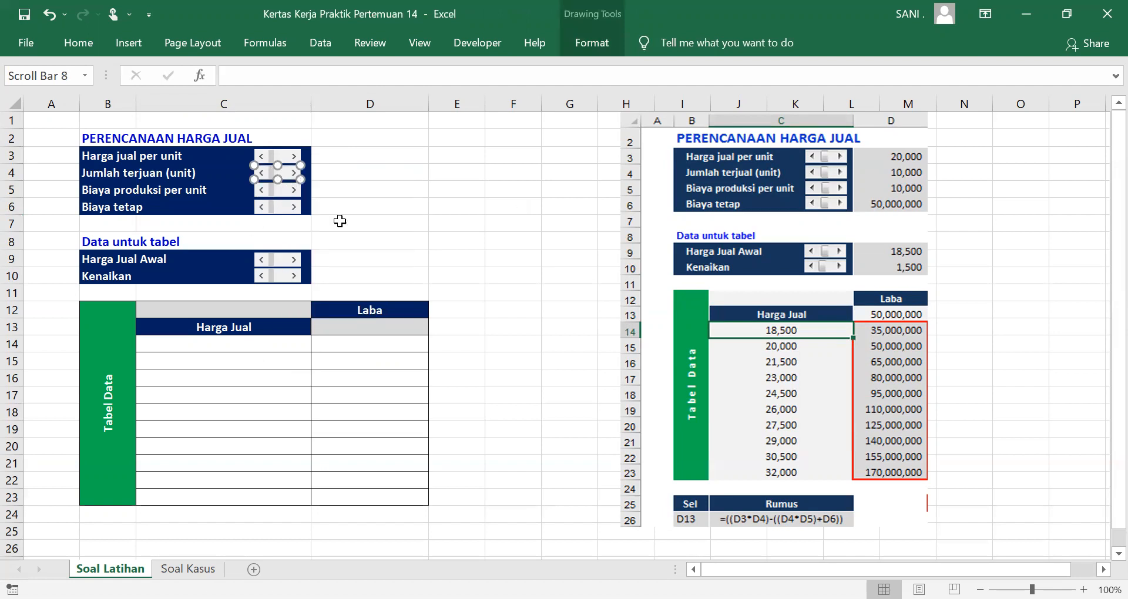
click(383, 203)
ctrl+click(293, 157)
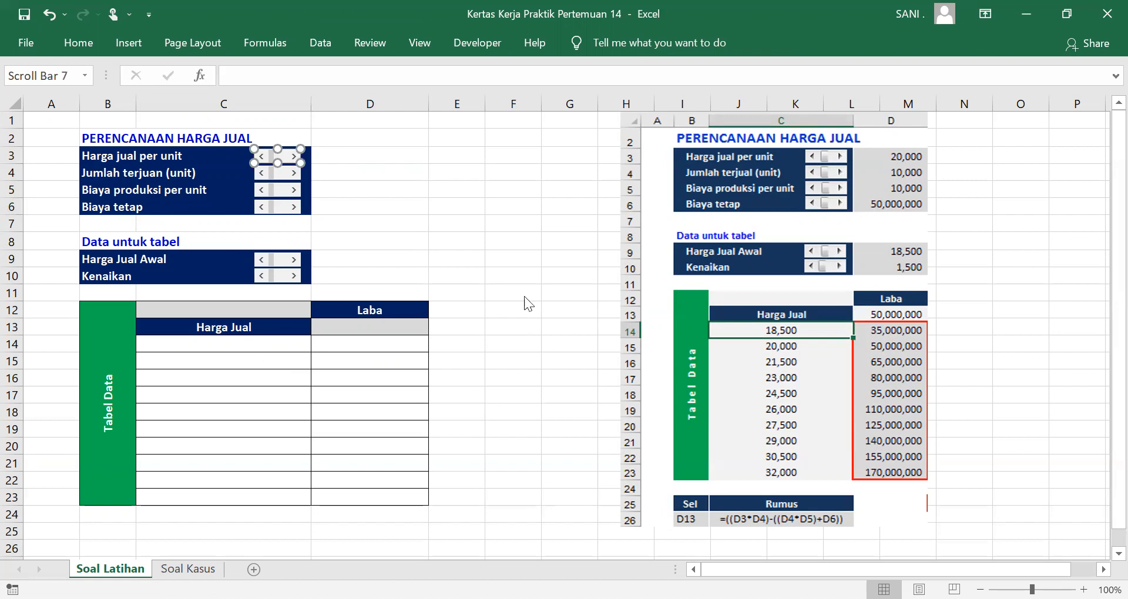
click(524, 274)
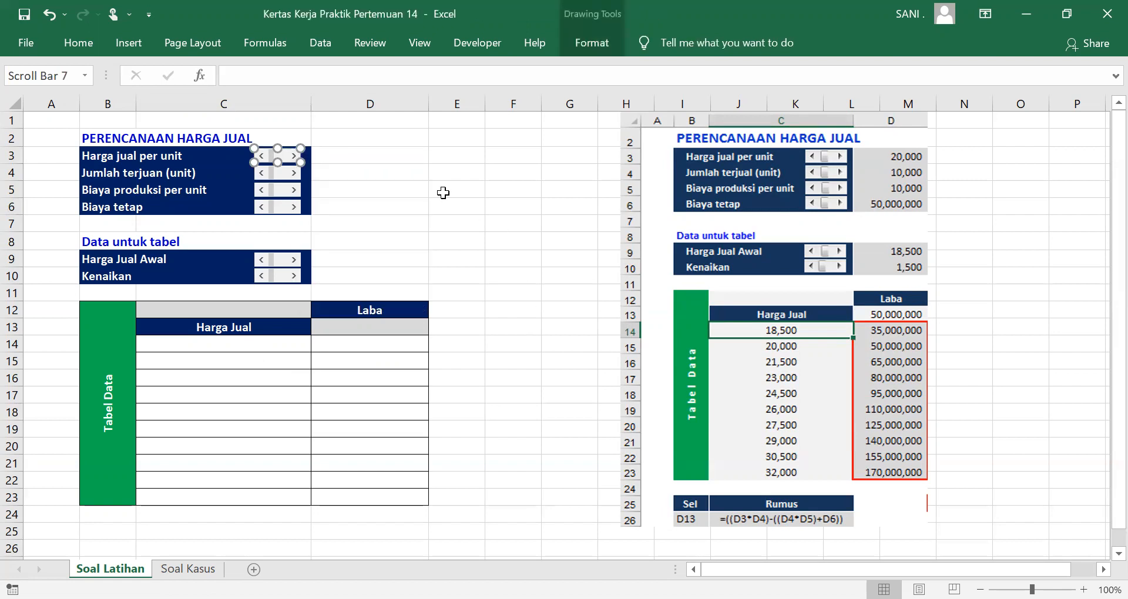
click(366, 190)
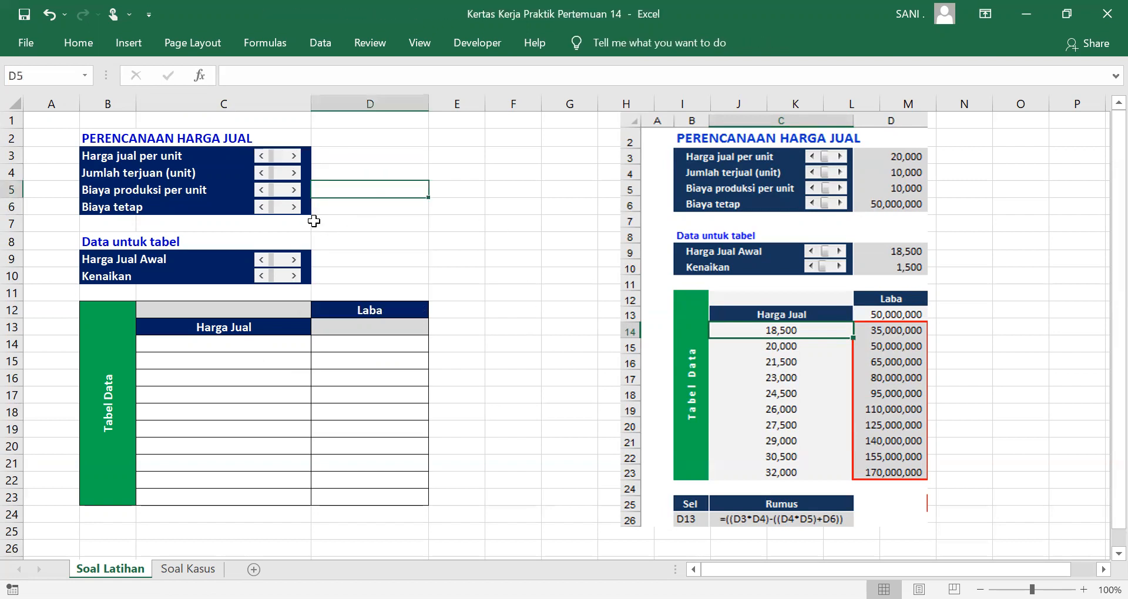
In the control format of the Harga jual per unit scroll bar, set the maximum value to 30000
ctrl+click(294, 157)
right_click(293, 153)
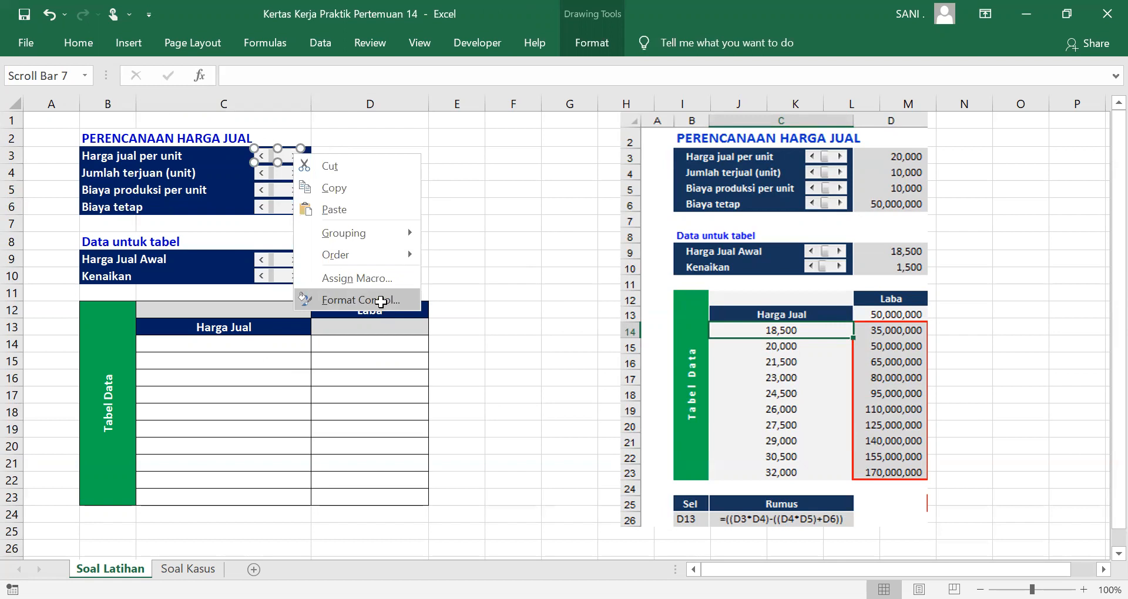
click(381, 302)
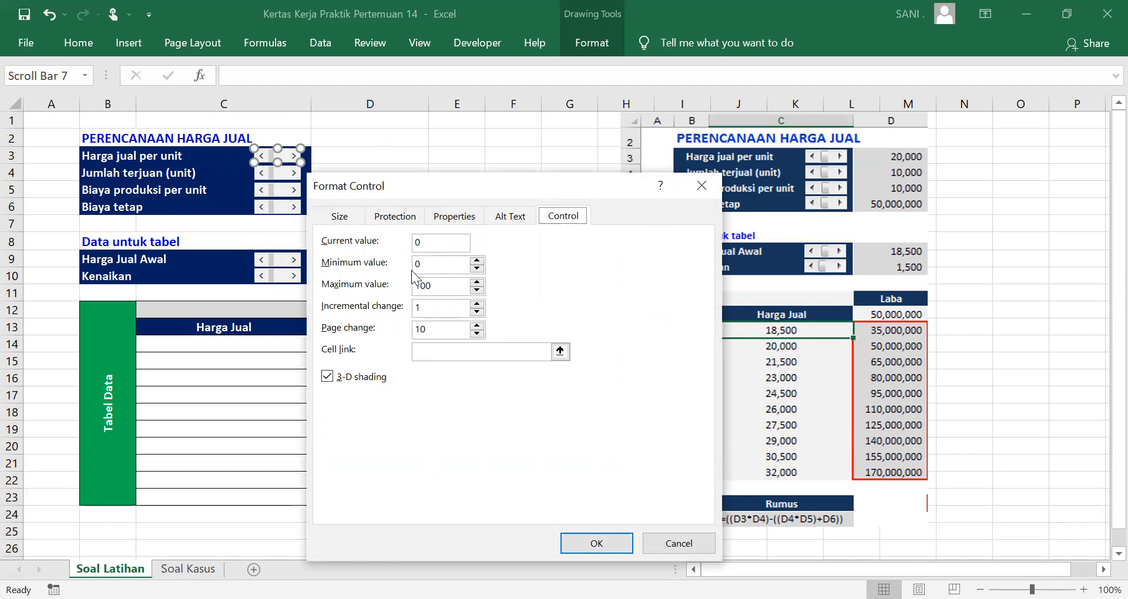
drag(451, 291, 417, 289)
text(30000)
click(440, 306)
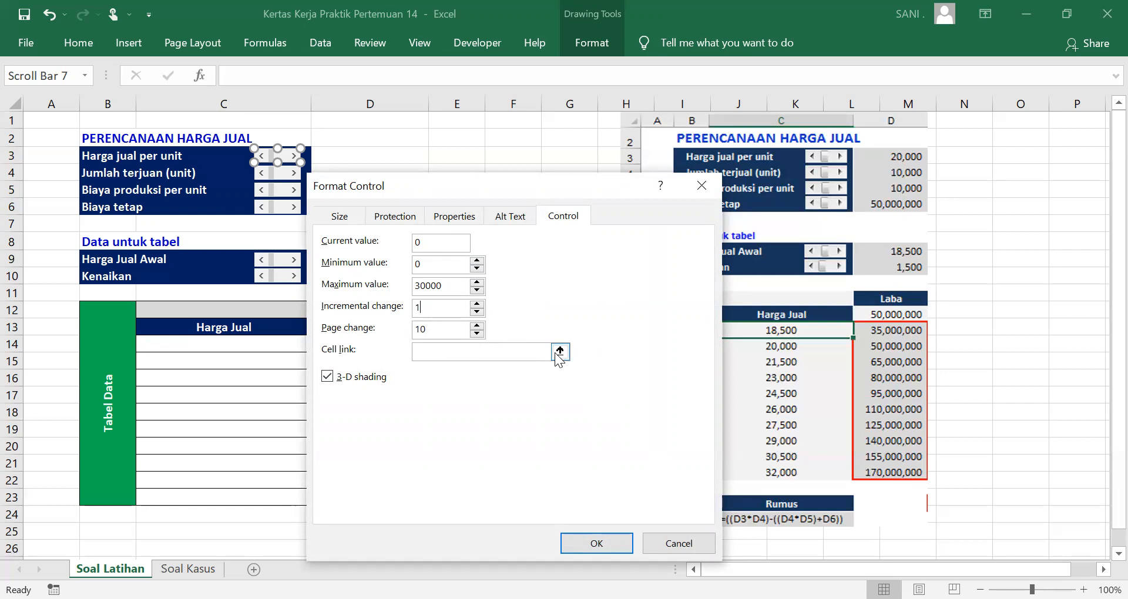
Link the Harga jual per unit scroll bar to cell $F$3 and apply the control settings
click(496, 353)
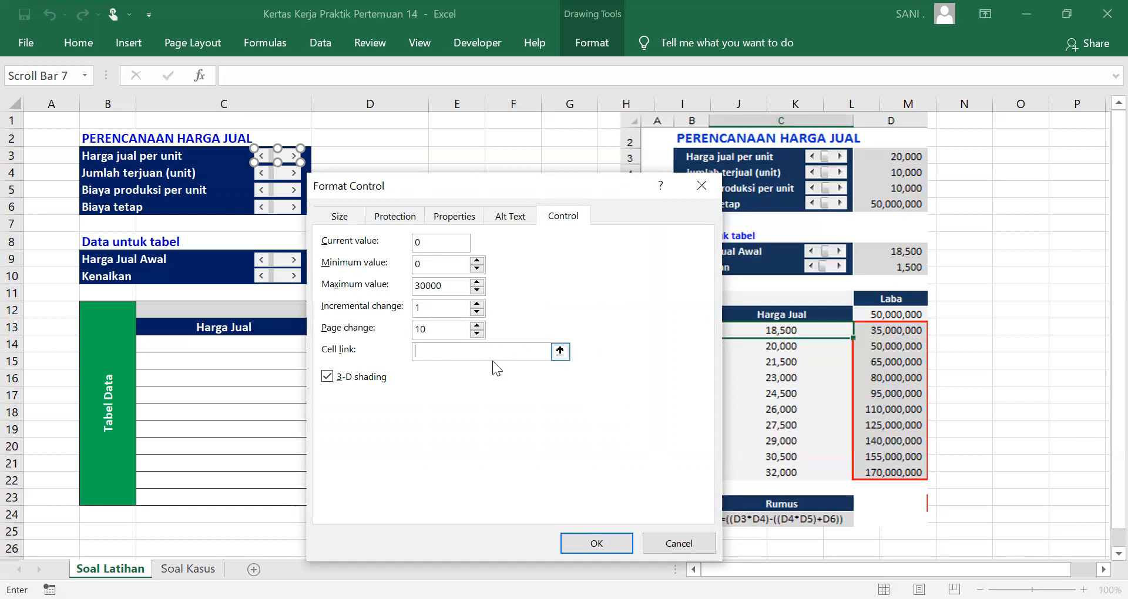
click(560, 352)
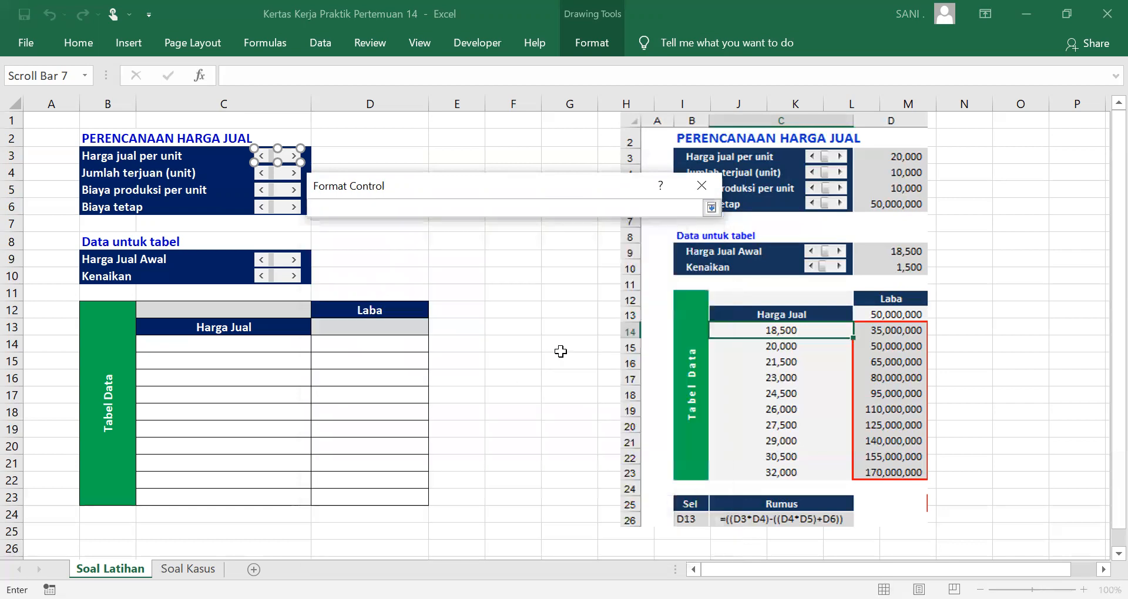
click(514, 156)
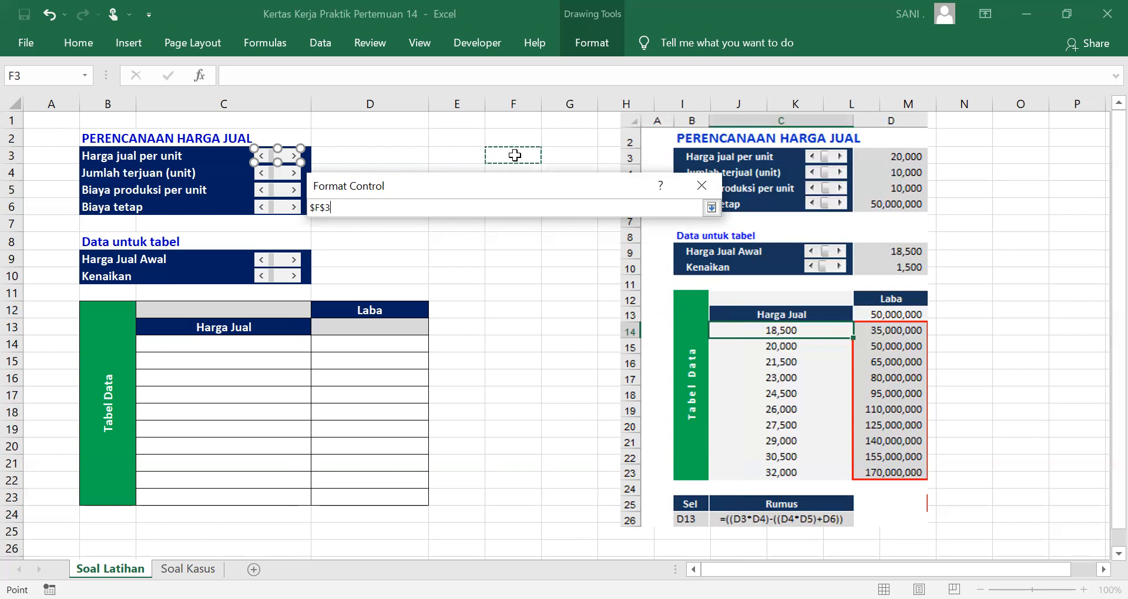
key(Return)
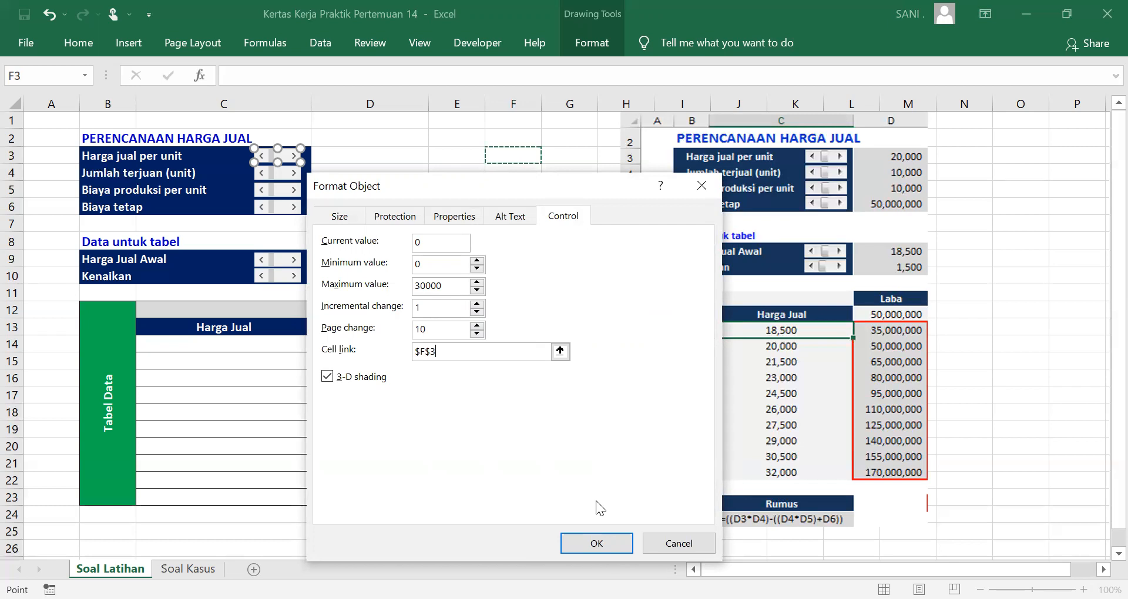
click(601, 542)
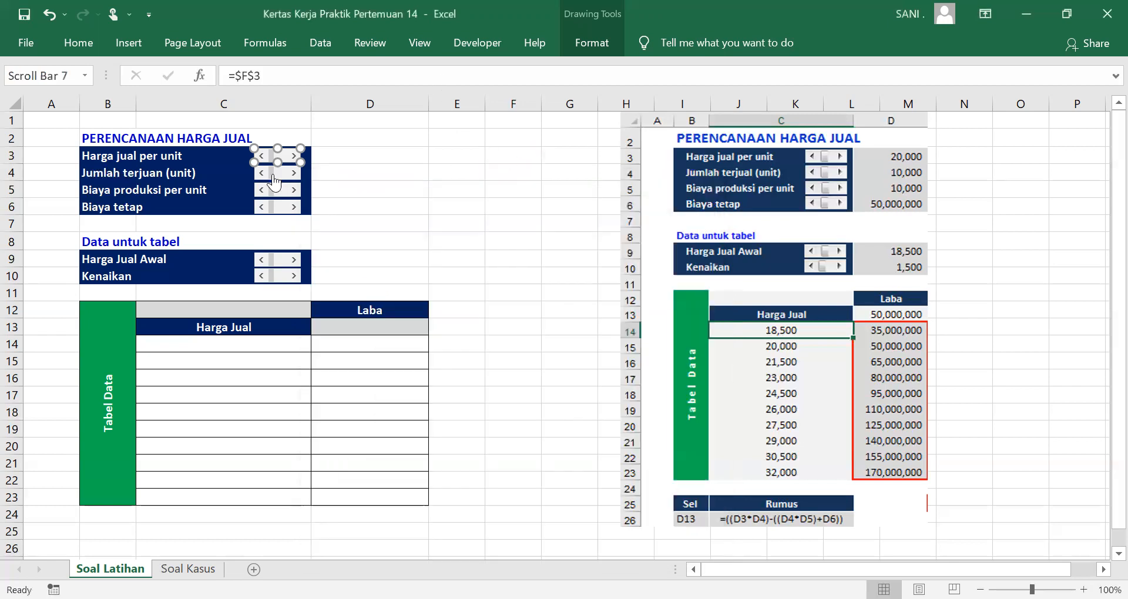
key(Escape)
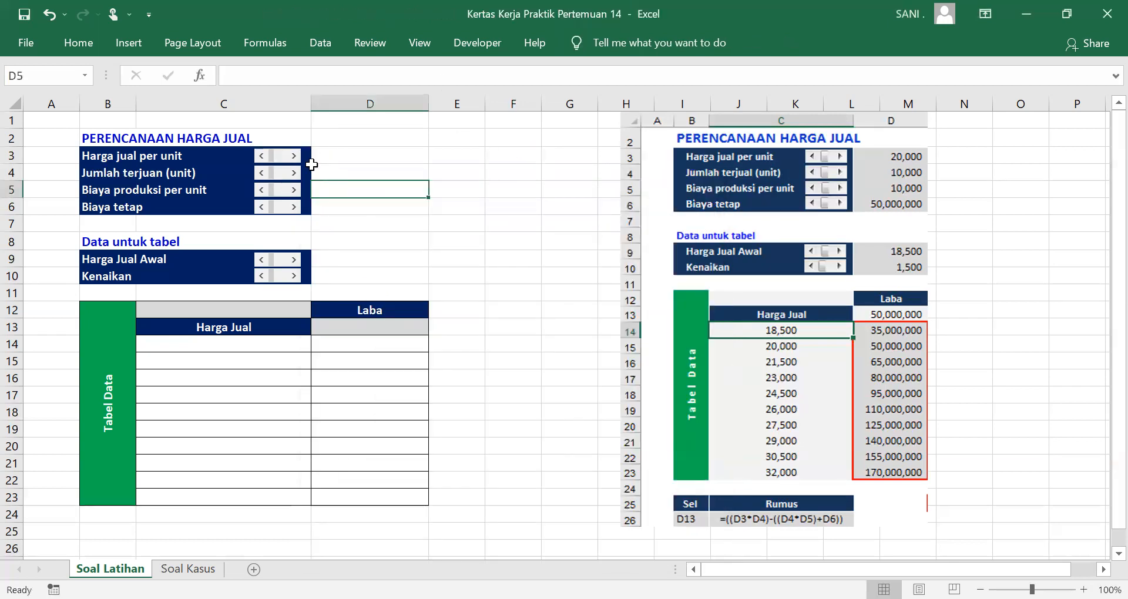
Test the Harga jual per unit scroll bar by stepping the value in F3 up and back down to 0
click(293, 155)
click(293, 155)
click(293, 156)
click(294, 155)
click(293, 156)
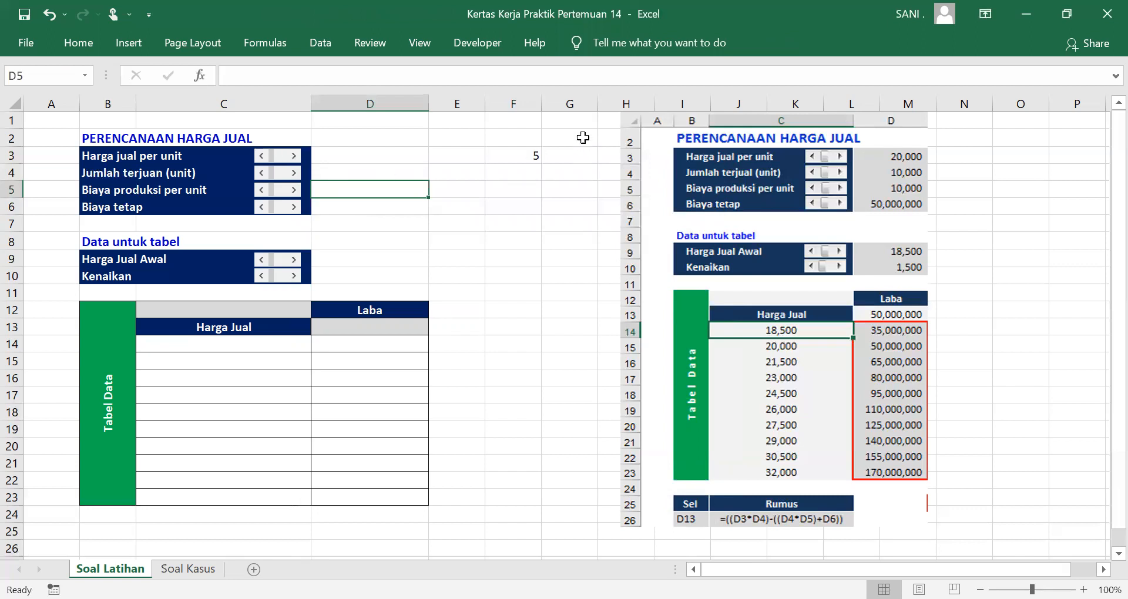
click(531, 155)
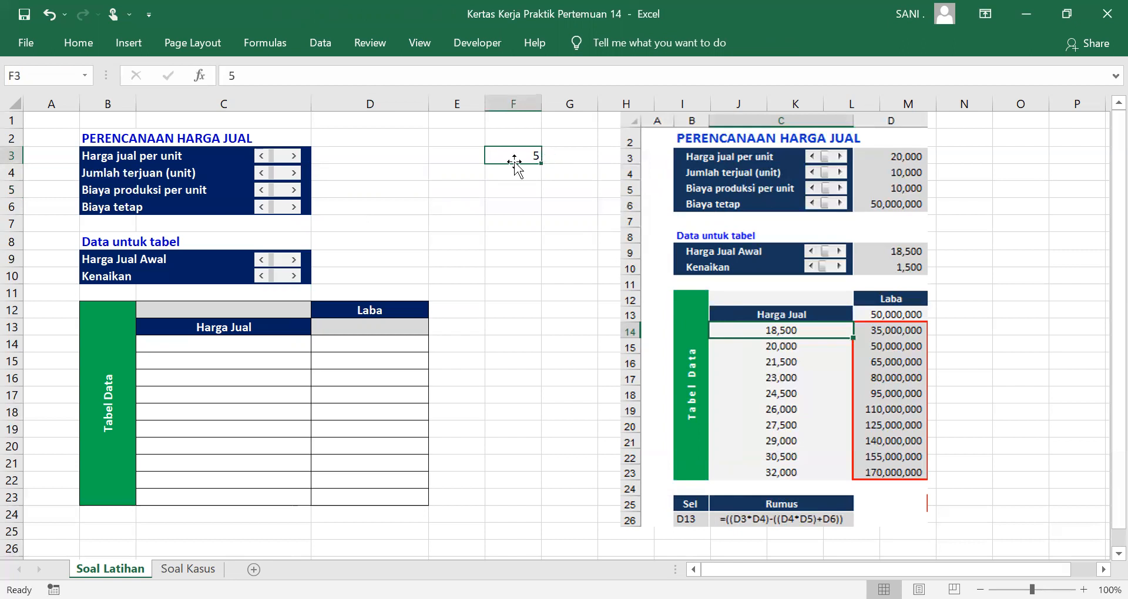
click(261, 156)
click(293, 156)
click(293, 156)
click(293, 157)
click(293, 156)
click(293, 159)
click(262, 159)
click(262, 159)
click(262, 158)
click(262, 158)
click(262, 159)
click(262, 159)
click(262, 159)
click(262, 158)
click(262, 159)
click(262, 159)
Enter the formula =F3*1000 in cell D3 for Harga jual per unit
click(373, 156)
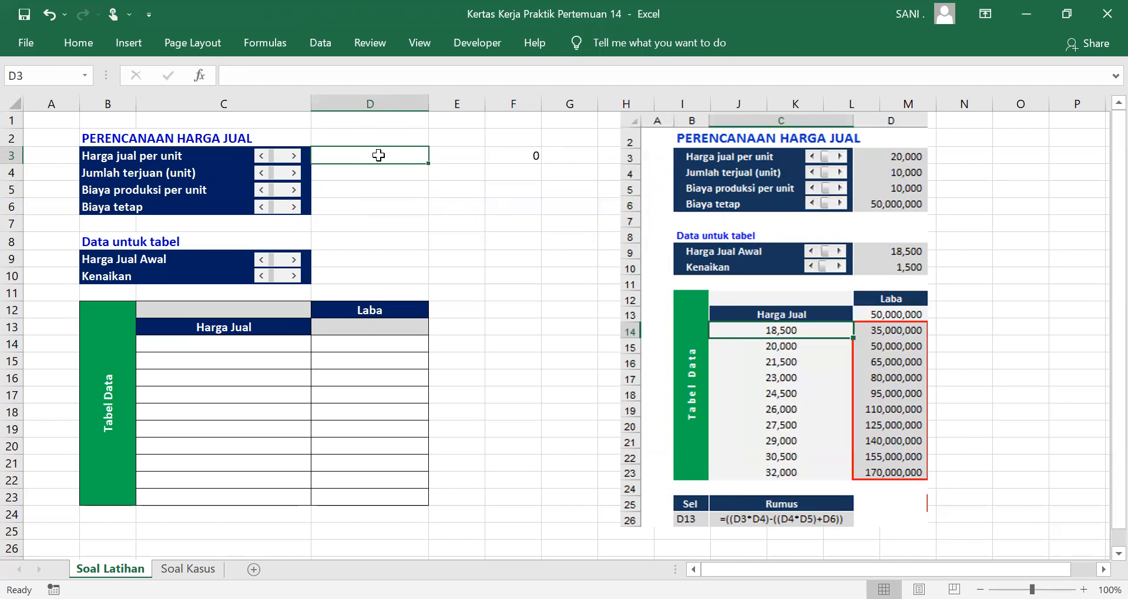
text(=)
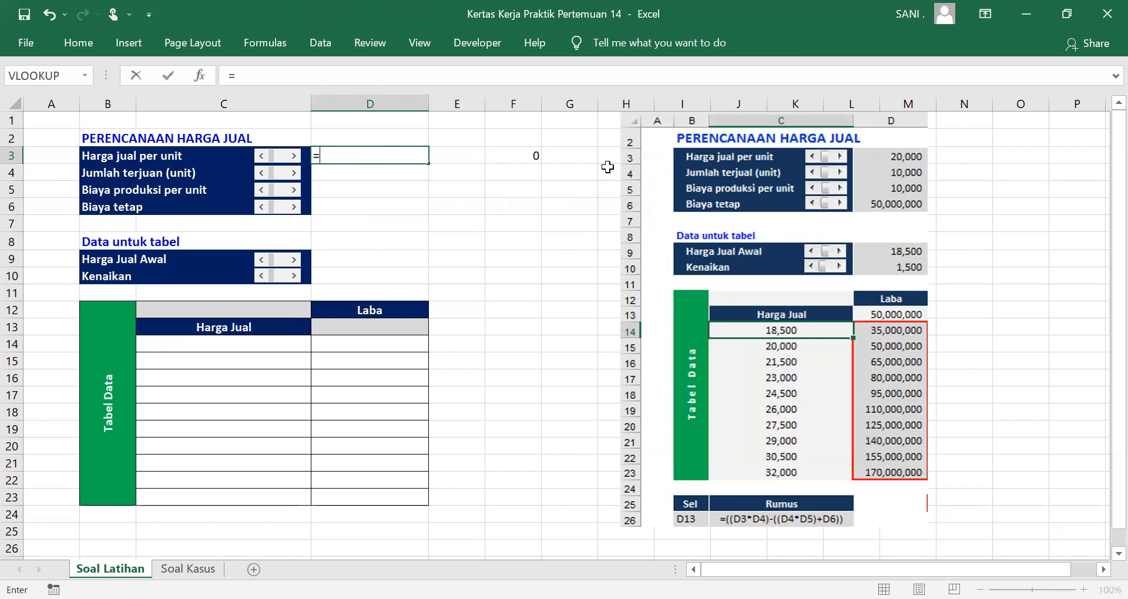
click(515, 156)
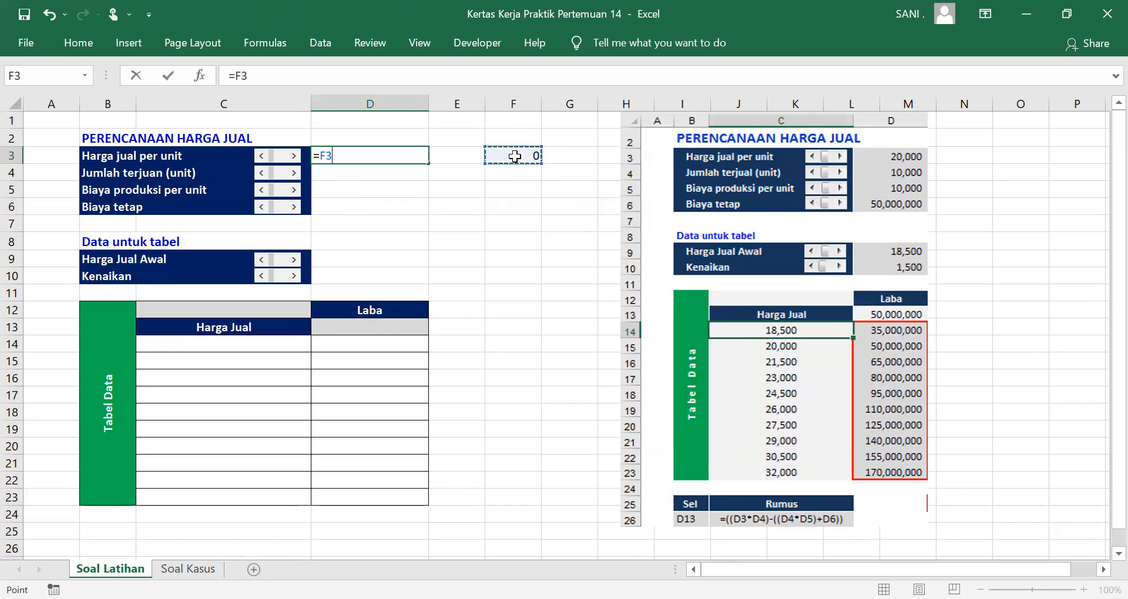
text(*)
text(1000)
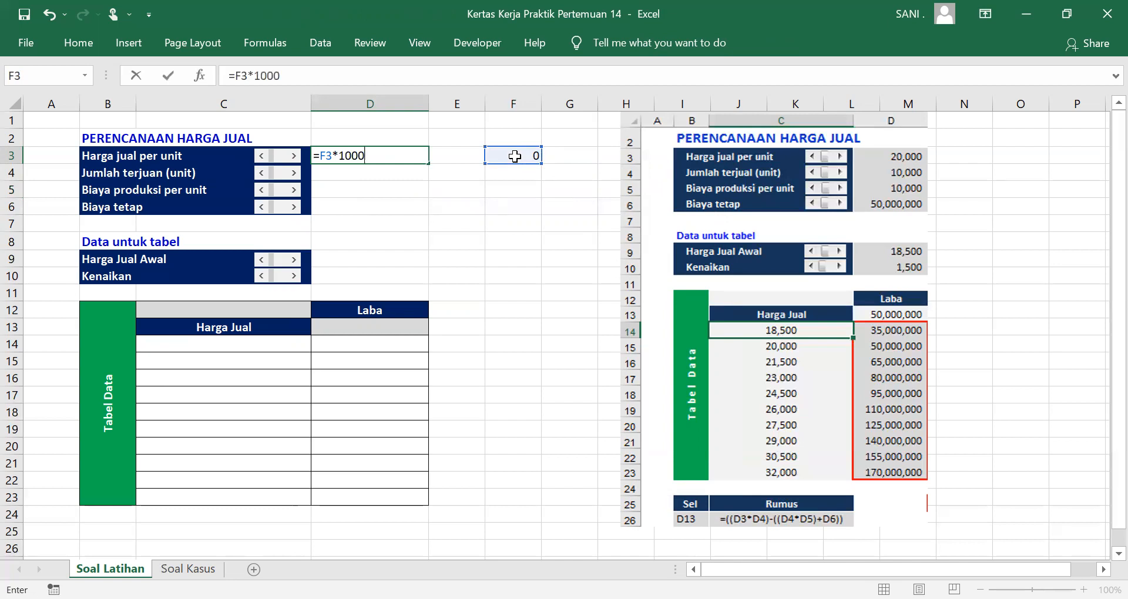
key(Return)
Raise the Harga jual per unit scroll bar until F3 is 20 and D3 is 20000
click(293, 156)
click(293, 156)
click(294, 156)
click(294, 156)
click(294, 157)
click(293, 157)
click(294, 156)
click(293, 156)
click(293, 156)
click(294, 156)
click(294, 156)
click(293, 156)
click(294, 156)
click(294, 156)
click(293, 156)
click(294, 156)
click(294, 156)
click(294, 156)
click(294, 156)
click(294, 156)
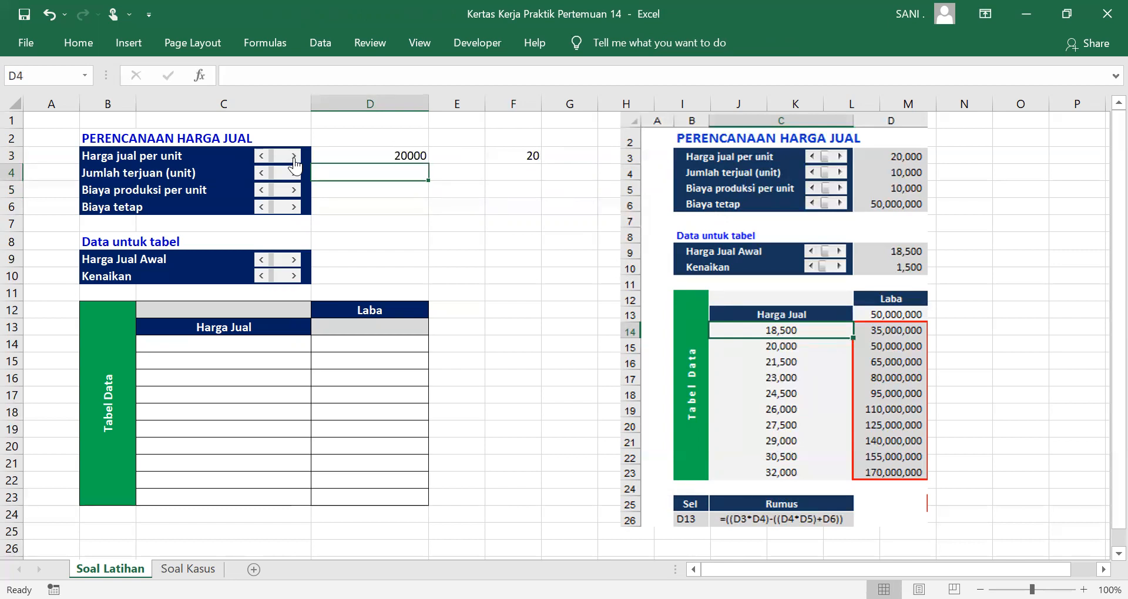
Format cells D3:D6 with the comma number style and no decimal places
drag(403, 157, 405, 208)
click(87, 39)
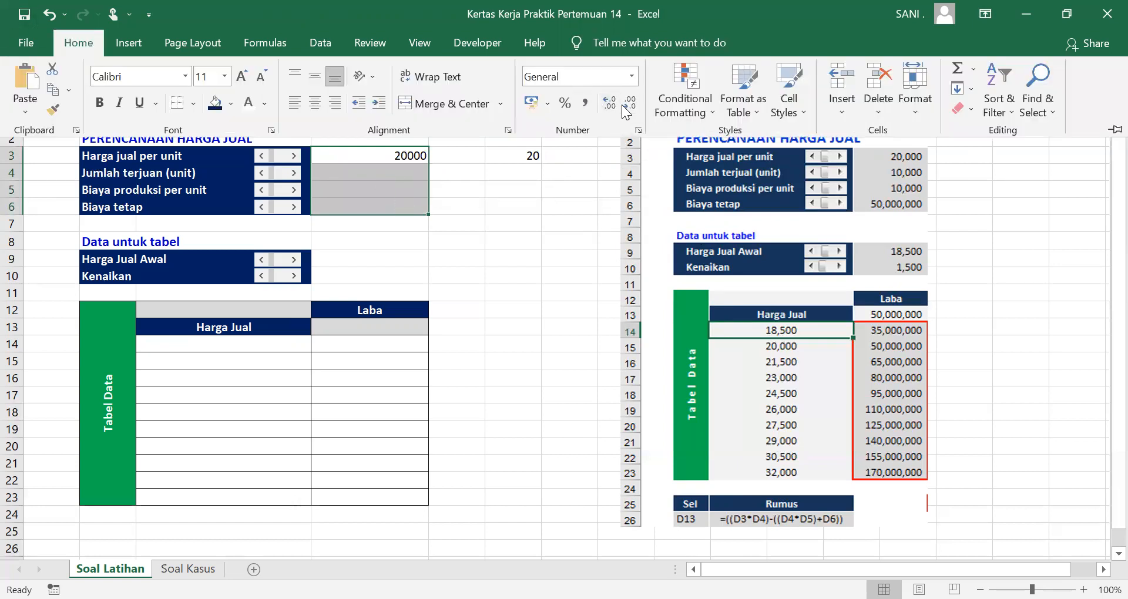
click(583, 104)
click(629, 103)
click(629, 104)
Correct the label in cell B4 to "Jumlah terjual (unit)"
click(133, 162)
click(135, 175)
drag(309, 77, 306, 78)
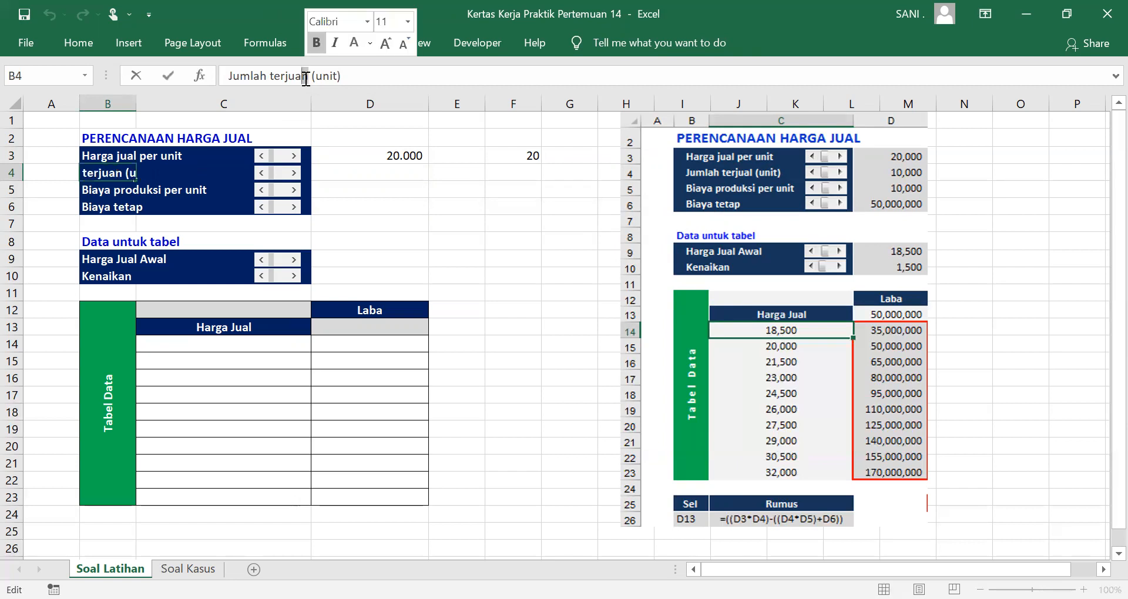
text(l)
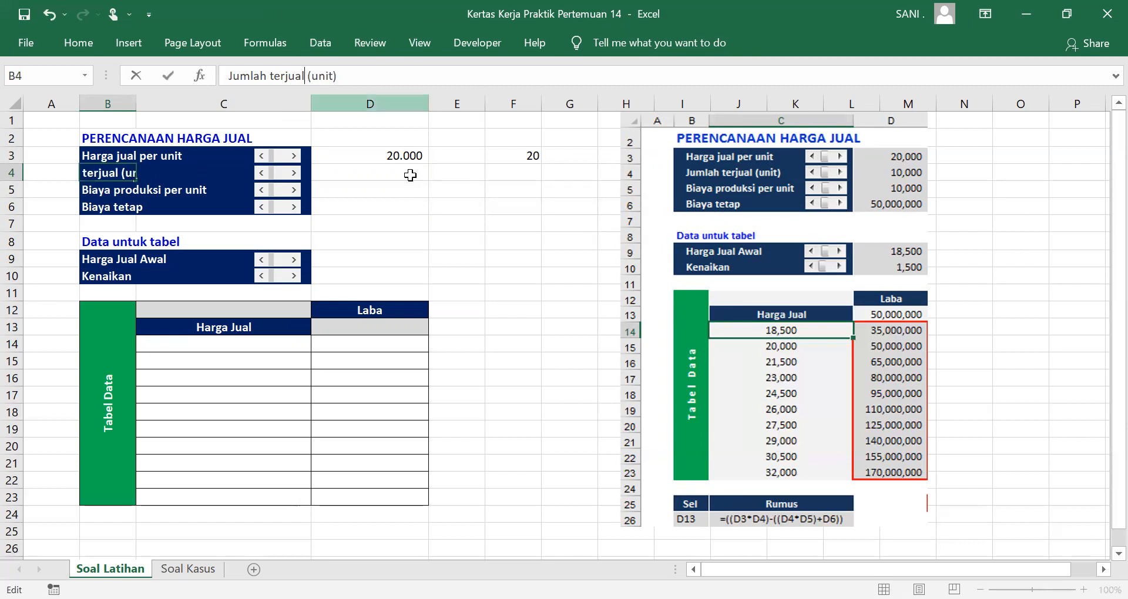
click(452, 205)
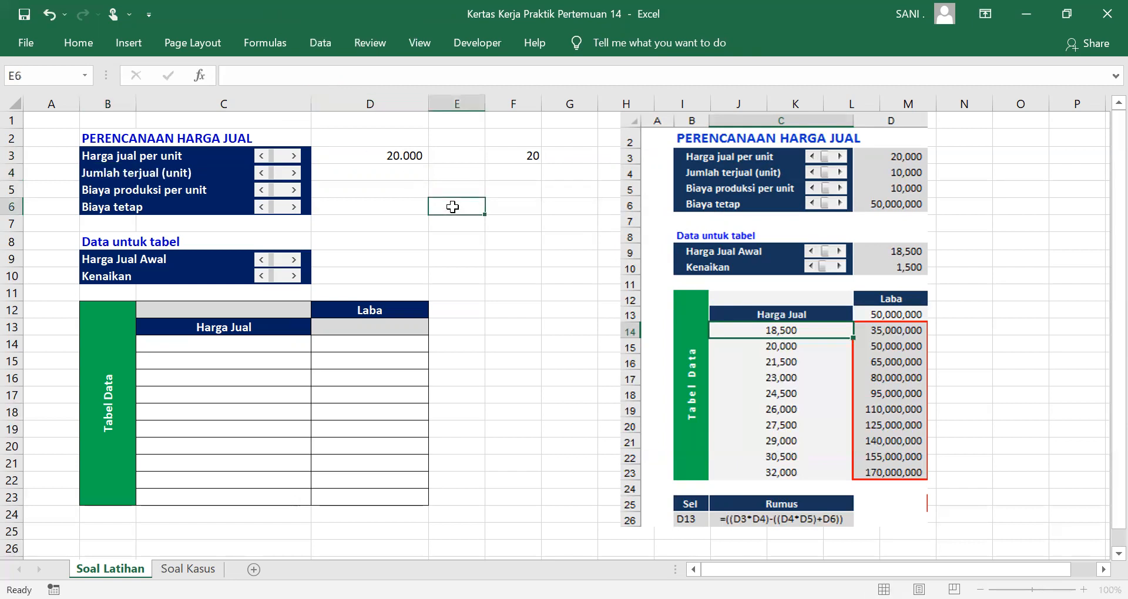
Configure the Jumlah terjual (unit) scroll bar with a maximum value of 30000 and a cell link to $F$4
ctrl+click(287, 174)
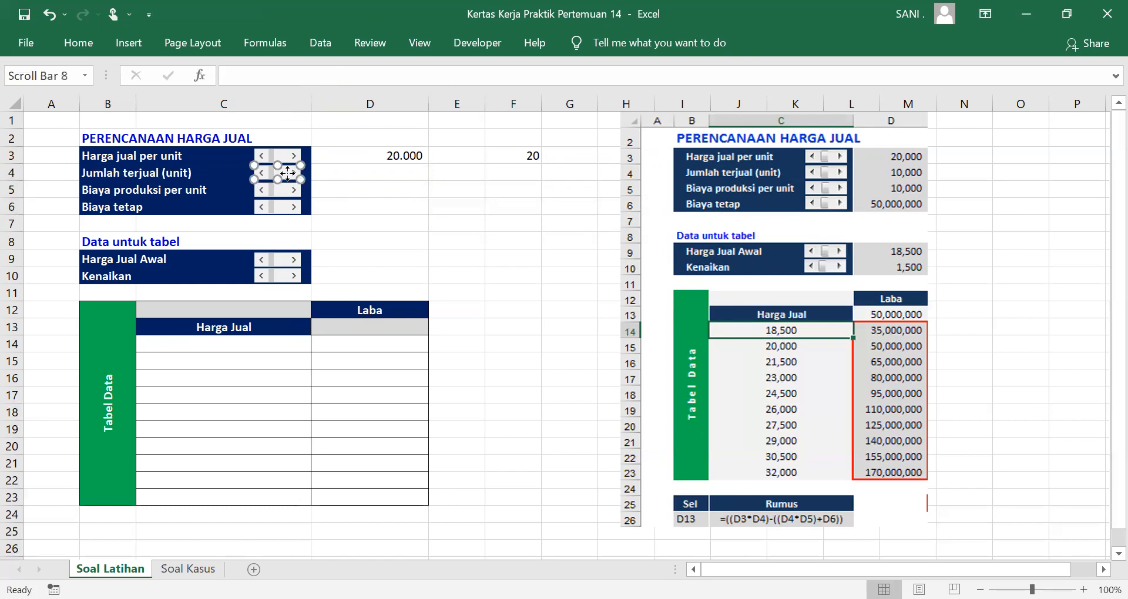
right_click(288, 173)
click(356, 321)
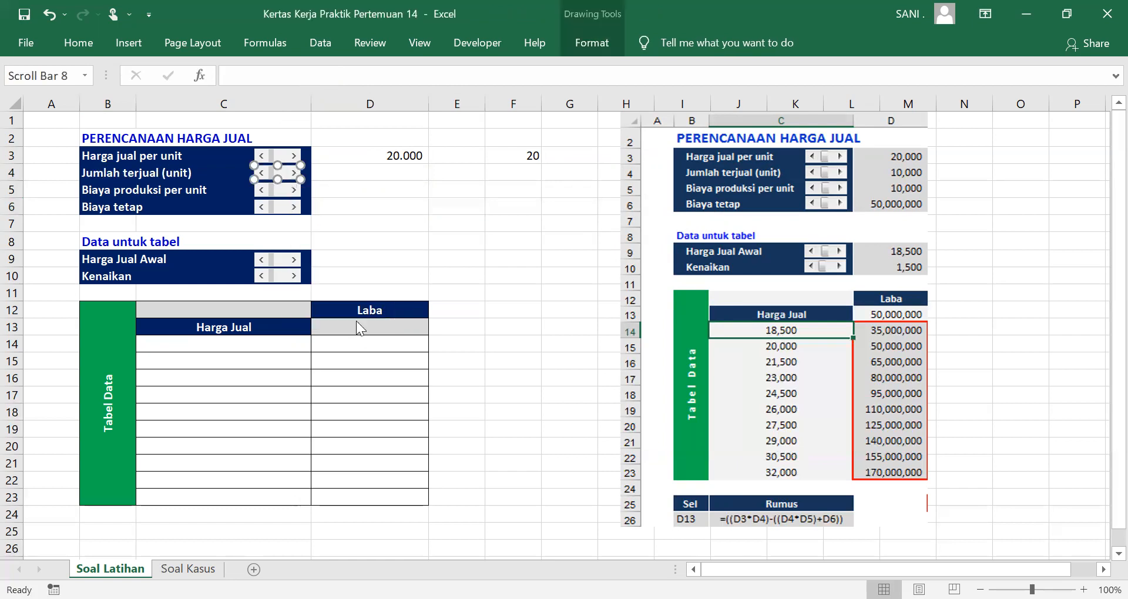
drag(441, 286, 411, 286)
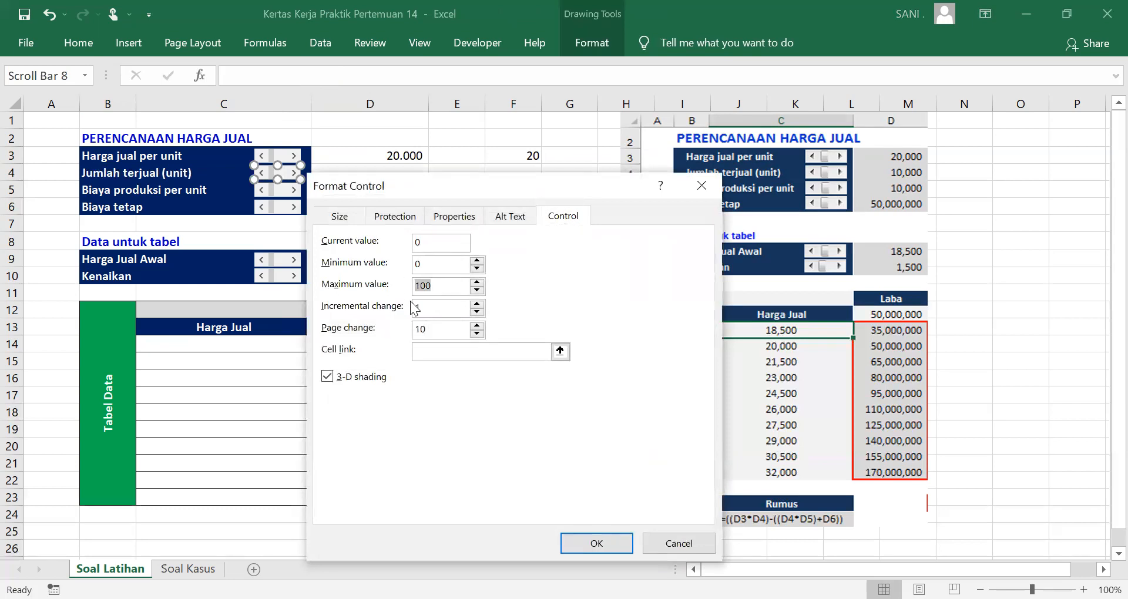
text(30000)
click(433, 353)
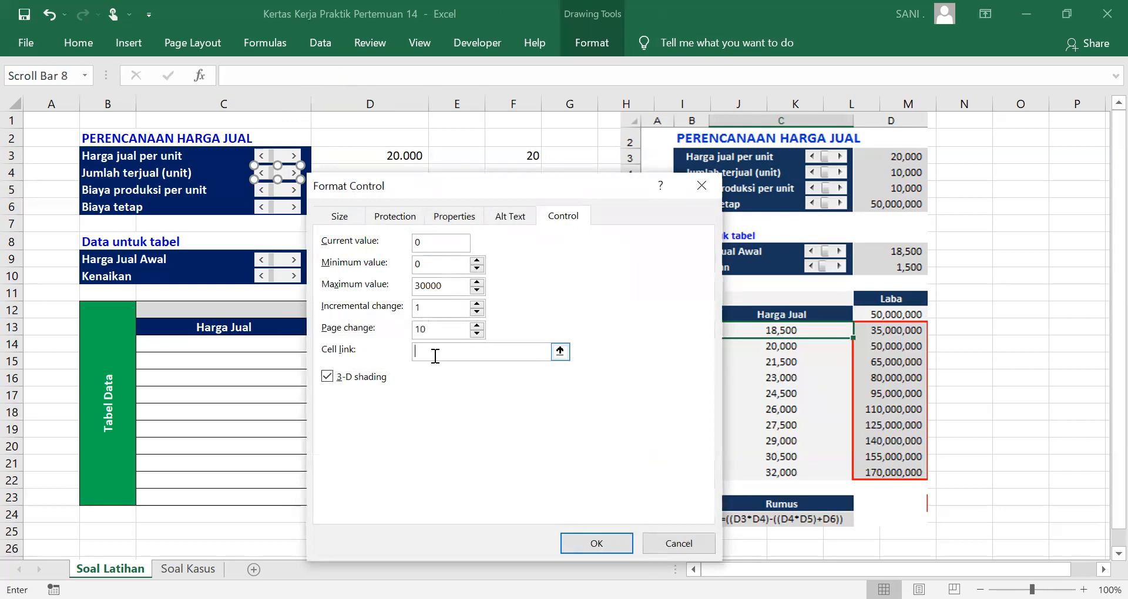
click(559, 352)
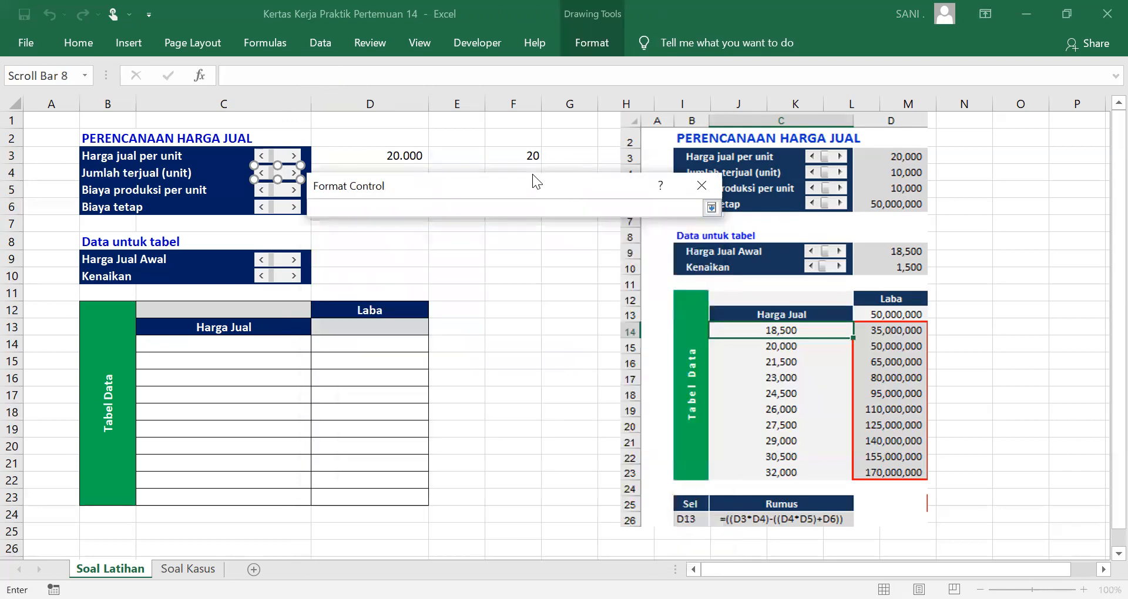
click(527, 169)
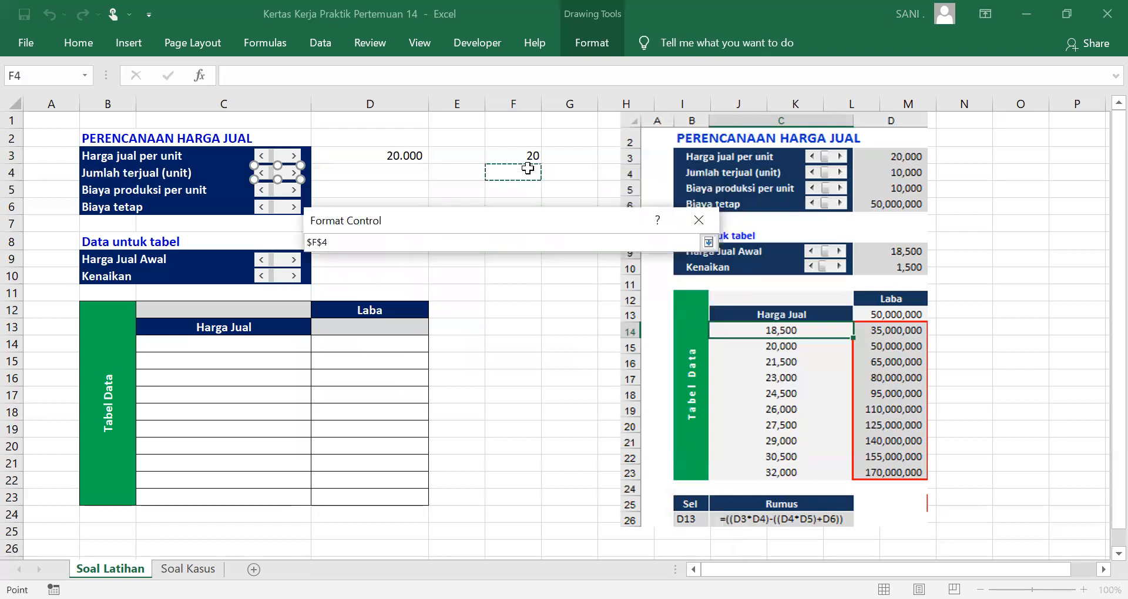
key(Return)
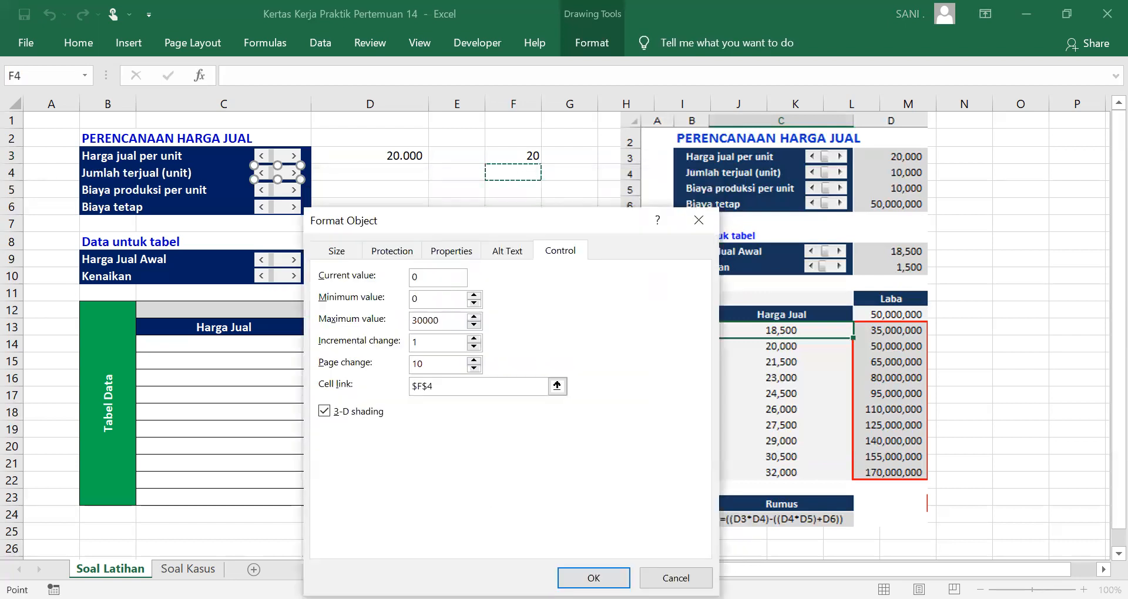
key(Return)
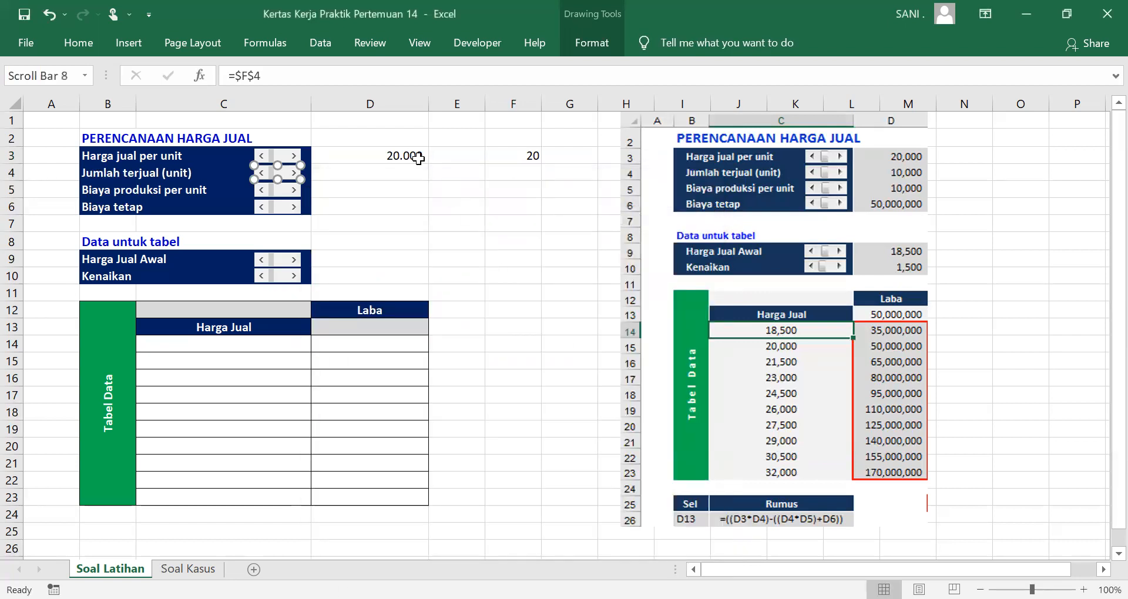
Enter the formula =F4*50 in cell D4 for Jumlah terjual (unit)
click(414, 169)
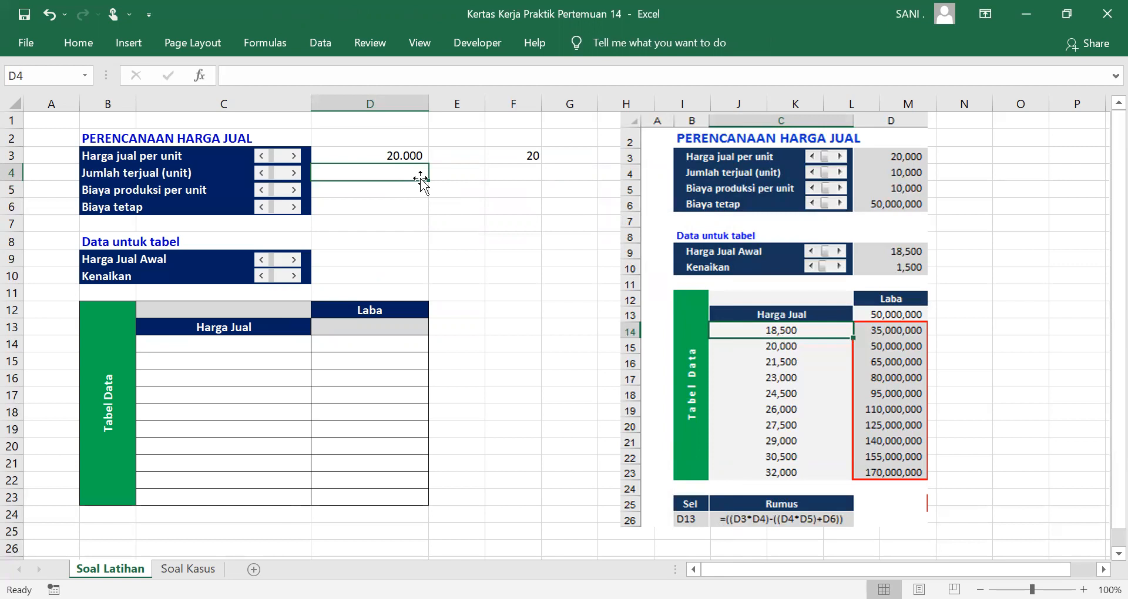
text(=)
click(505, 174)
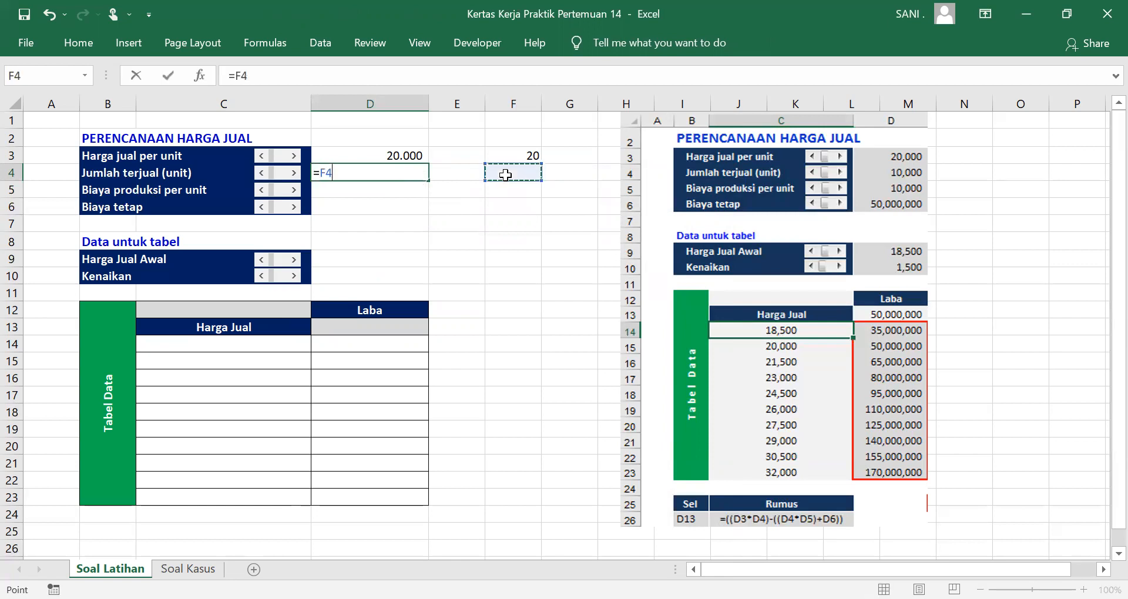
text(*100)
key(BackSpace)
key(BackSpace)
key(BackSpace)
text(50)
key(Return)
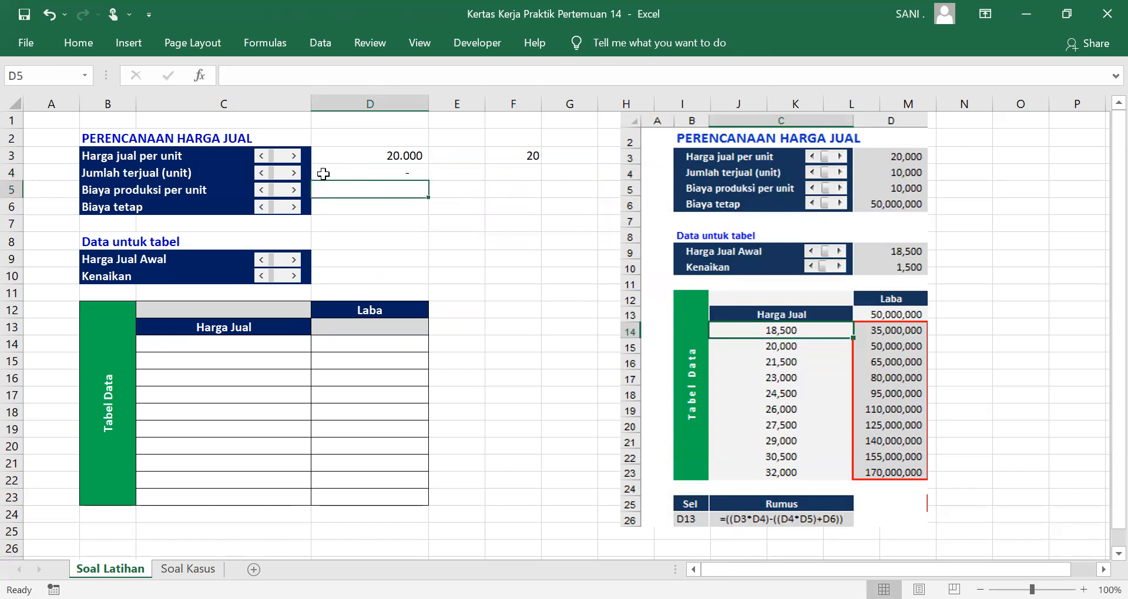
Step the Jumlah terjual (unit) scroll bar up until F4 is 85
click(293, 172)
click(293, 173)
click(293, 172)
click(293, 173)
click(293, 173)
click(293, 172)
click(293, 173)
click(293, 172)
click(293, 172)
click(293, 173)
click(293, 172)
click(293, 173)
click(293, 173)
click(293, 172)
click(293, 173)
click(293, 172)
click(293, 173)
click(293, 172)
click(293, 173)
double_click(293, 173)
click(294, 172)
double_click(293, 173)
double_click(293, 173)
click(293, 173)
double_click(293, 172)
double_click(293, 173)
click(293, 173)
double_click(294, 173)
double_click(293, 172)
click(293, 173)
double_click(293, 172)
click(293, 173)
double_click(293, 173)
double_click(293, 173)
click(293, 173)
click(293, 172)
double_click(293, 173)
click(293, 172)
Enter 200 directly in F4, the linked cell of the Jumlah terjual (unit) scroll bar
click(531, 172)
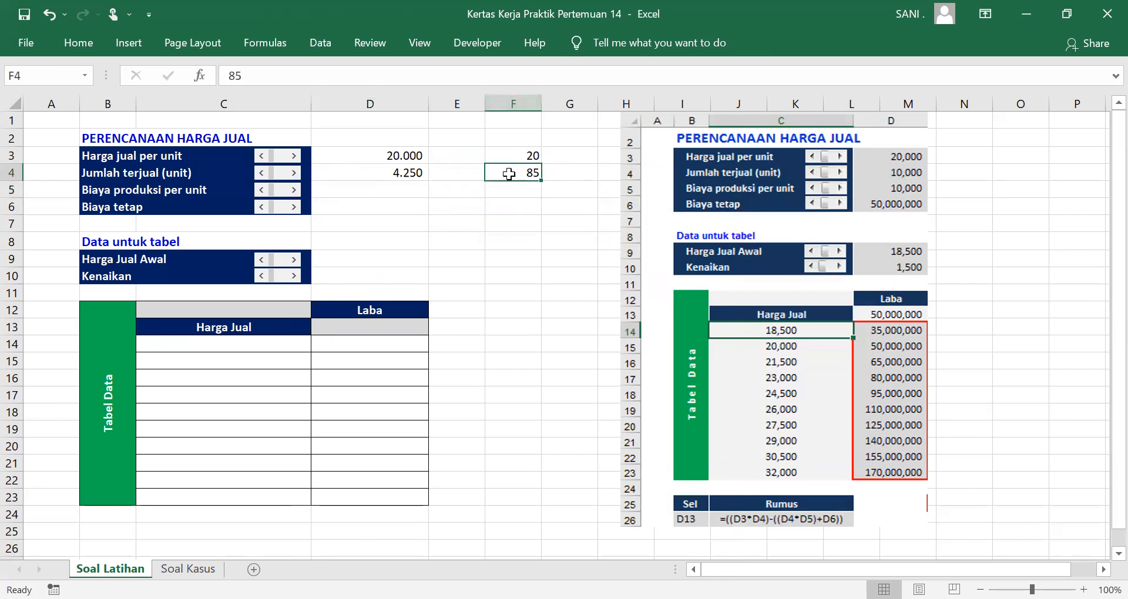
text(200)
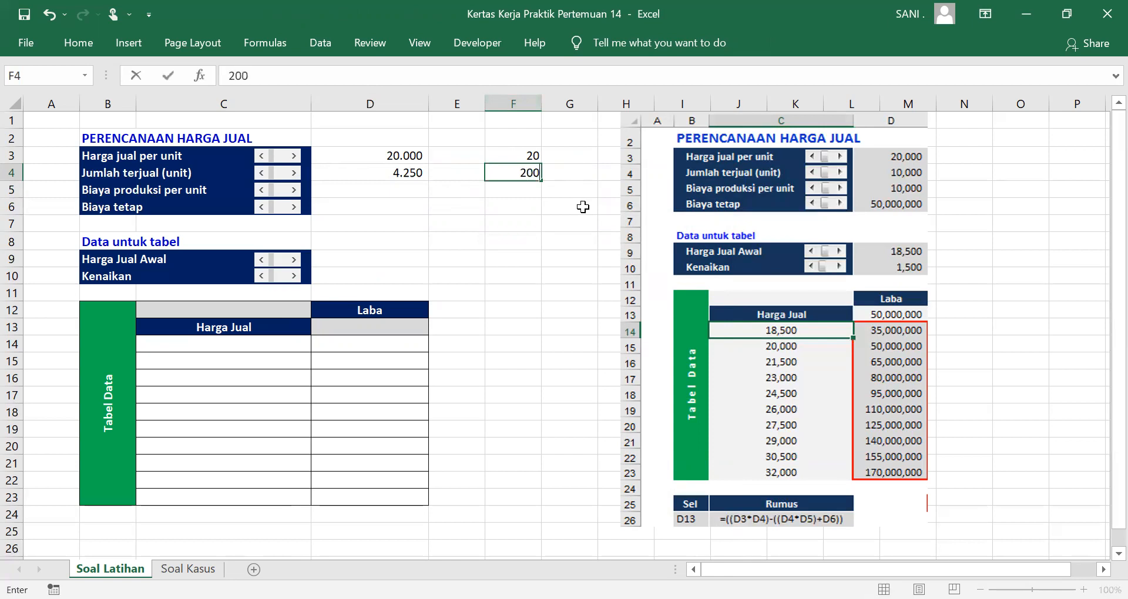
key(Return)
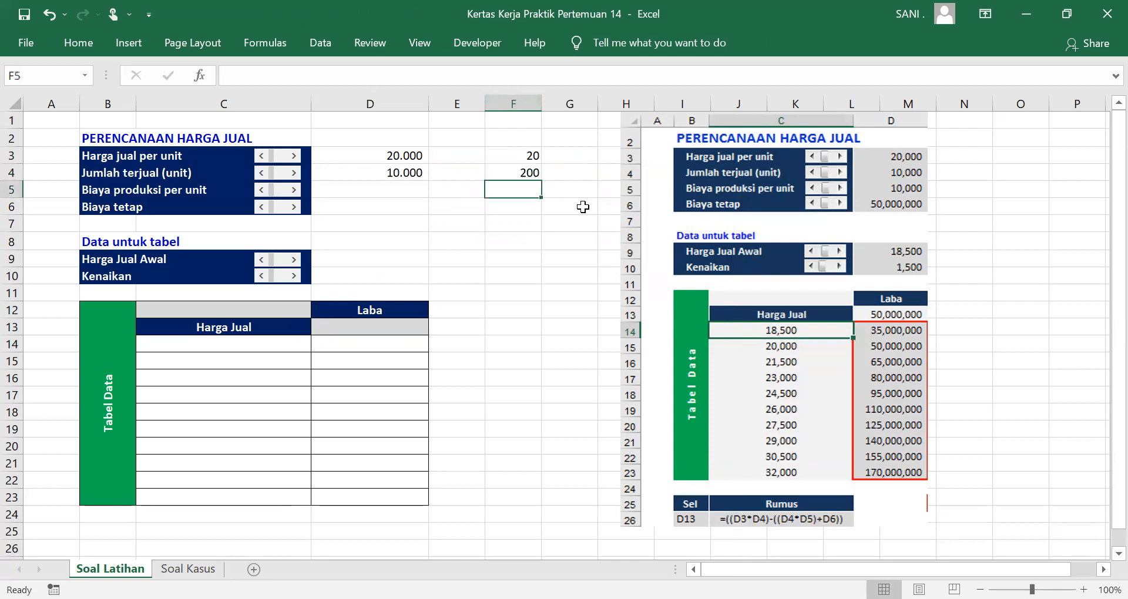
Configure the Biaya produksi per unit scroll bar with a maximum value of 30000 and a cell link to $F$5
ctrl+click(283, 186)
right_click(282, 187)
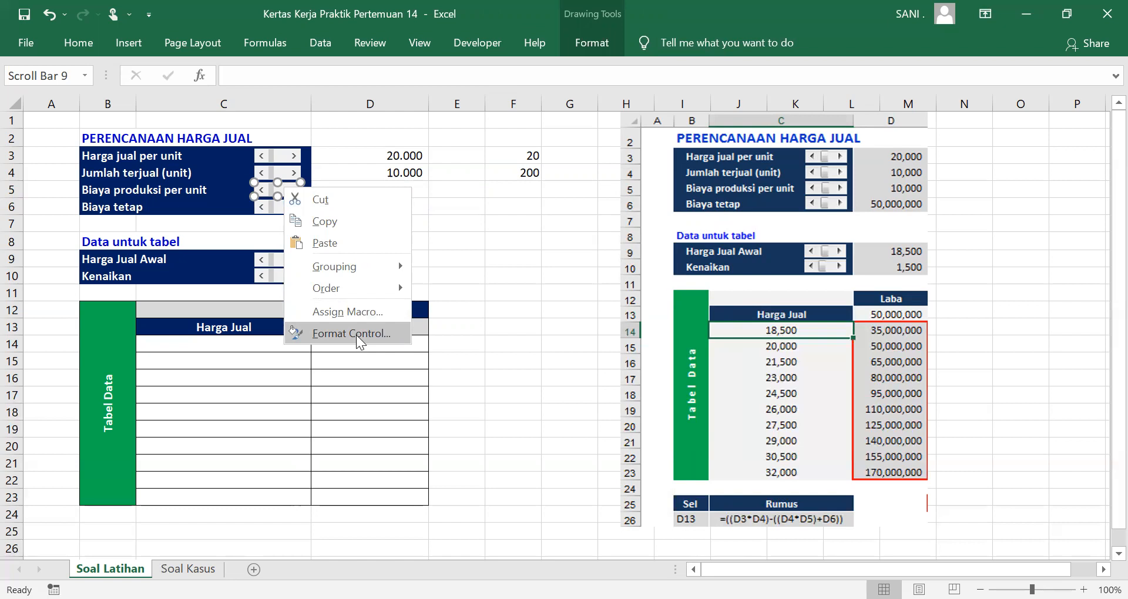
click(356, 339)
drag(446, 317, 367, 313)
text(1000)
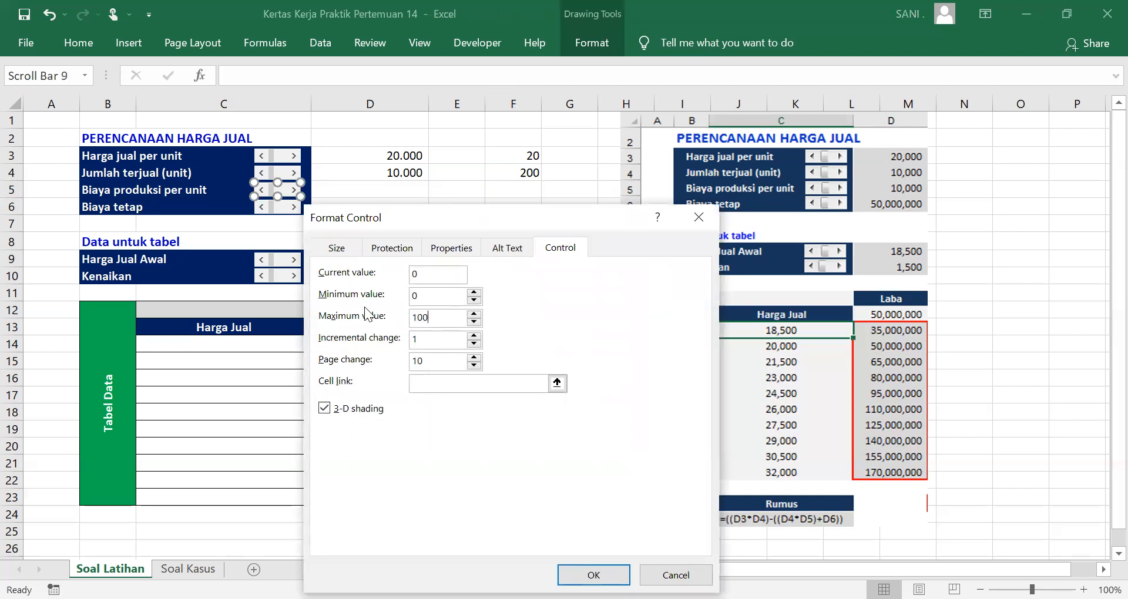
key(BackSpace)
key(BackSpace)
key(BackSpace)
key(BackSpace)
text(30000)
click(557, 383)
click(530, 185)
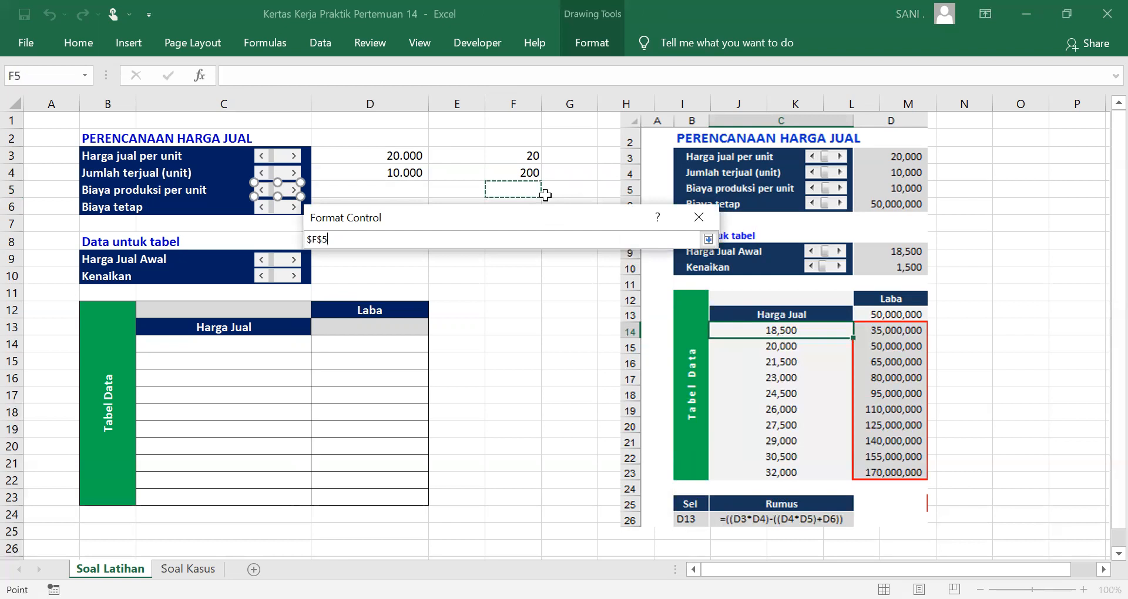
key(Return)
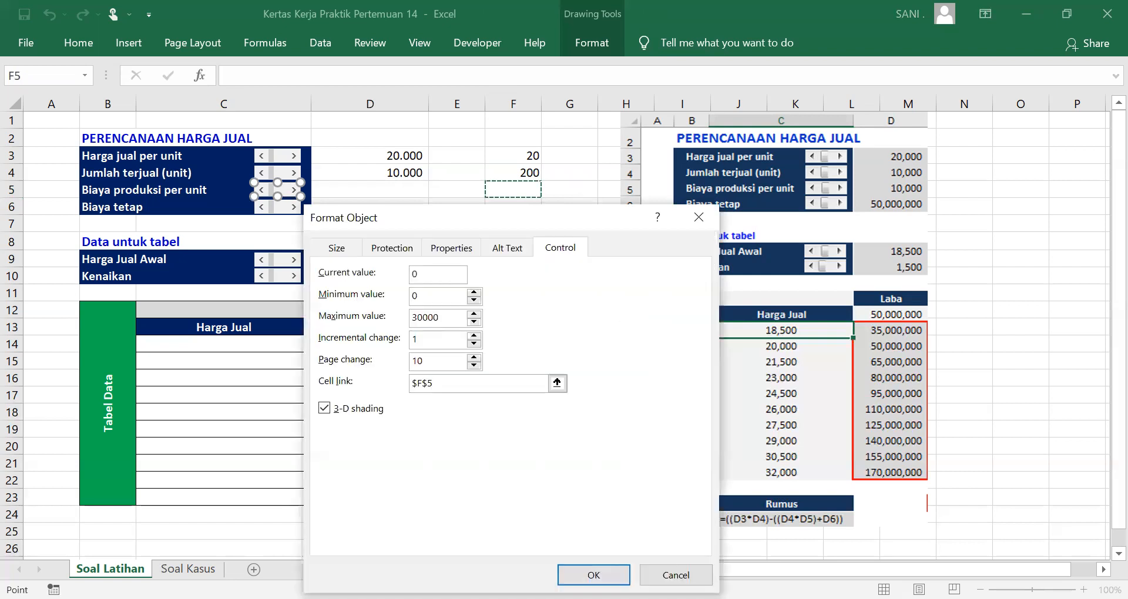
key(Return)
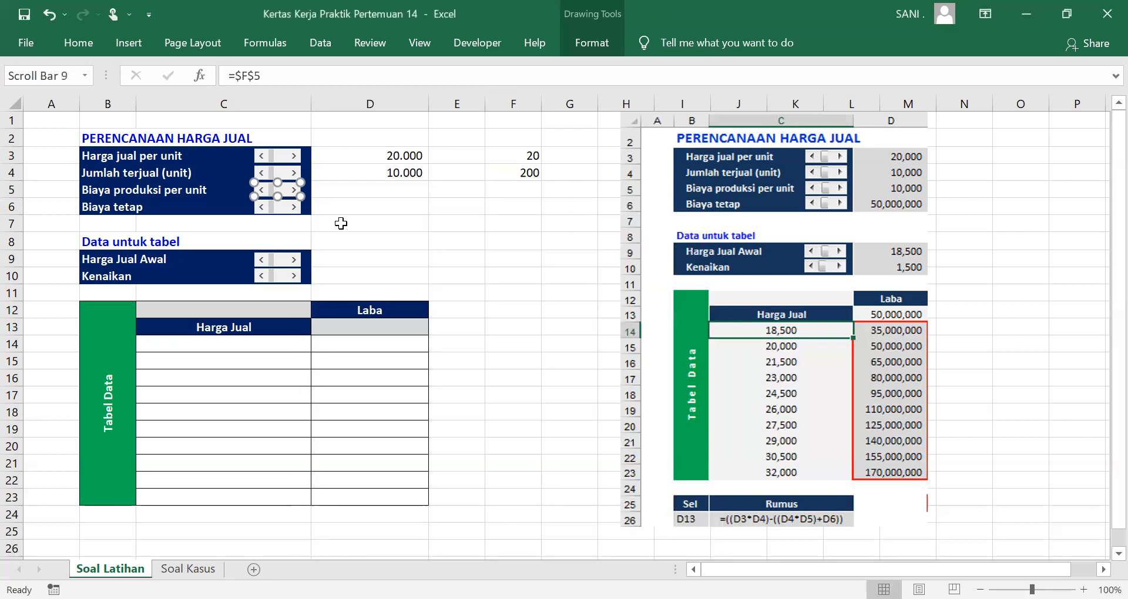
Enter the formula =F5*500 in D5 and raise the Biaya produksi per unit scroll bar until F5 is 20
click(374, 189)
click(293, 189)
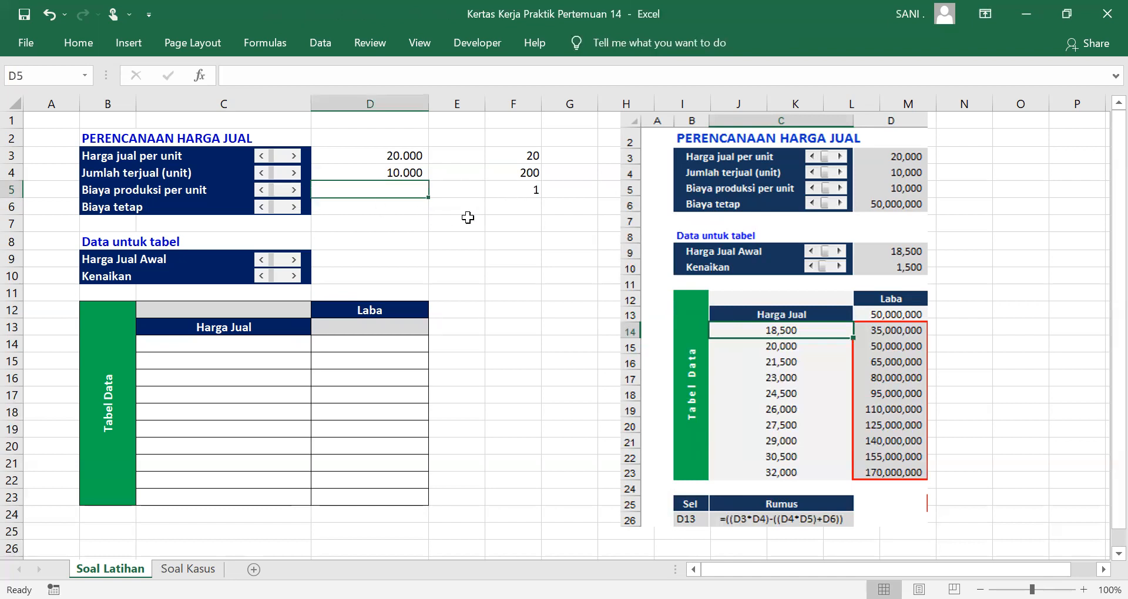
text(=)
click(520, 192)
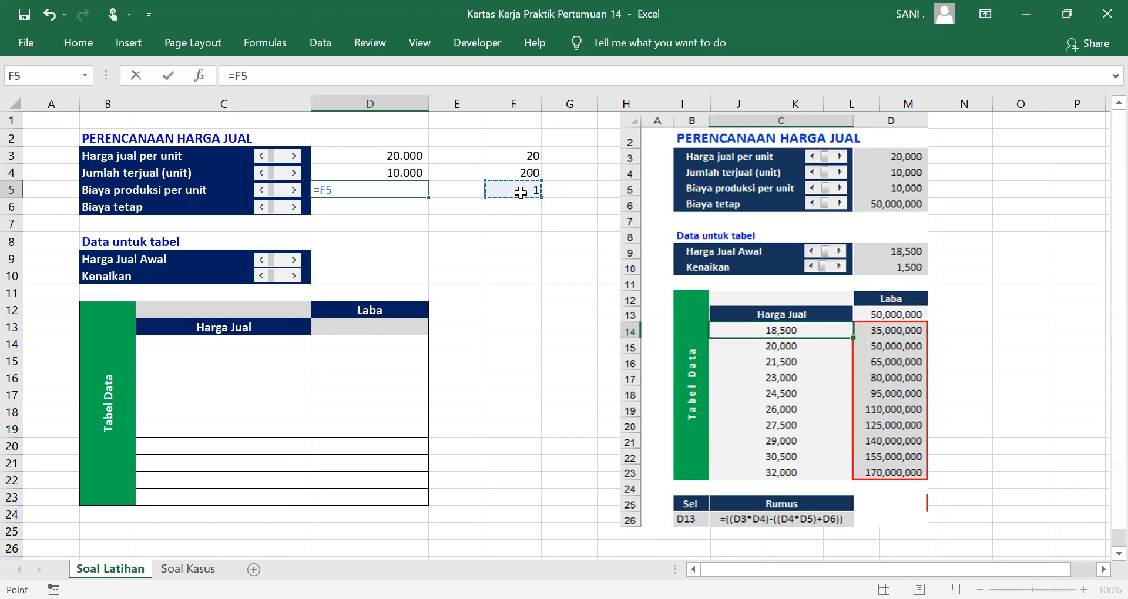
text(*)
text(500)
key(Return)
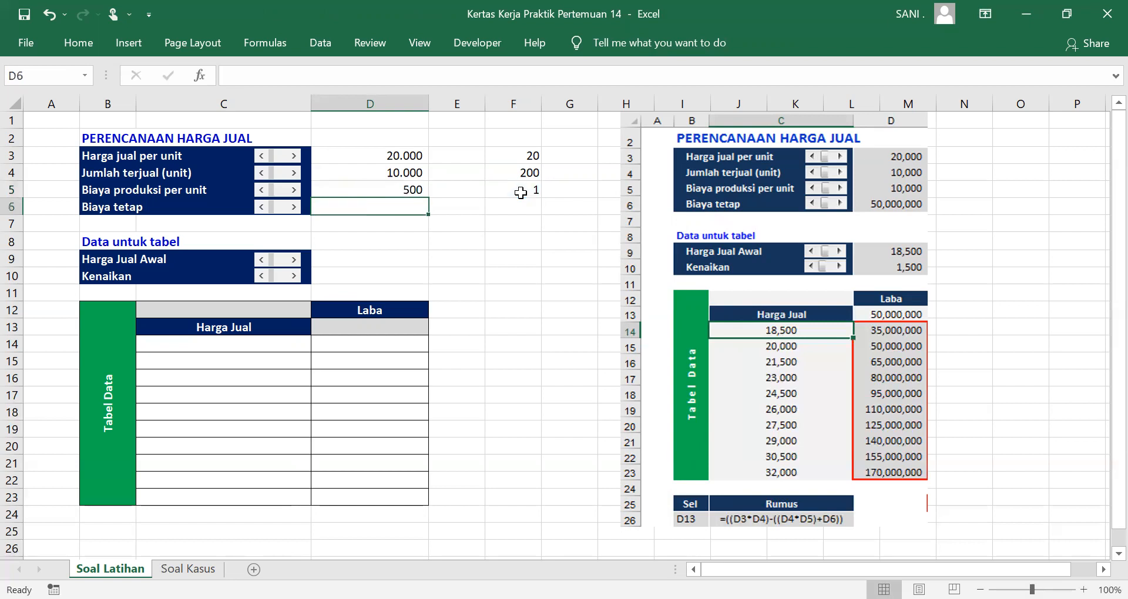
drag(294, 192, 260, 192)
Configure the Biaya tetap scroll bar with a maximum value of 30000 and a cell link to $F$6
right_click(287, 208)
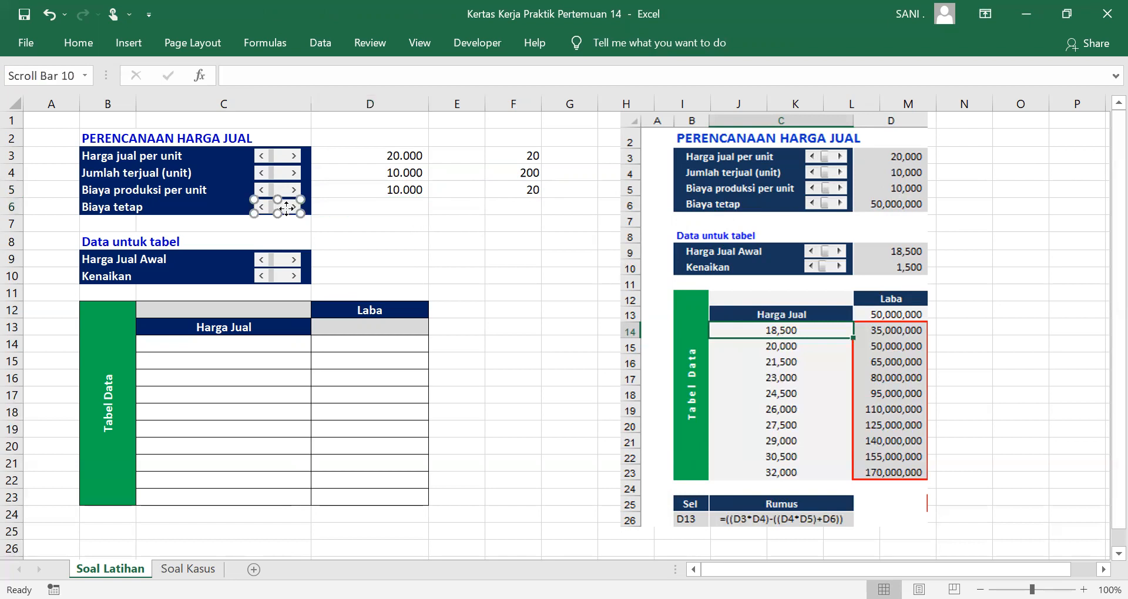
click(333, 355)
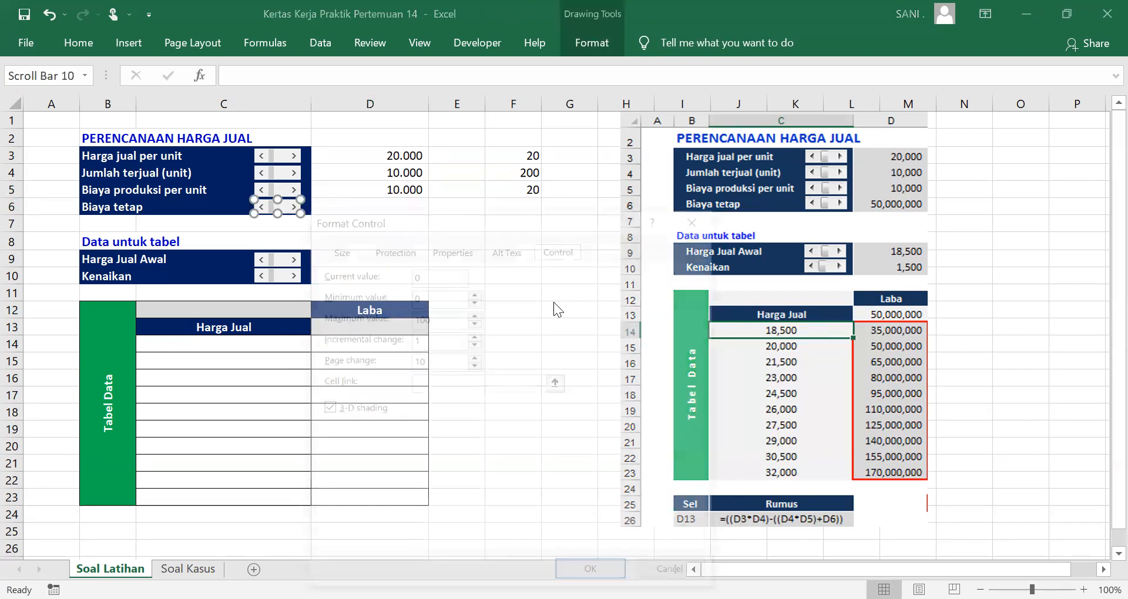
text(30000)
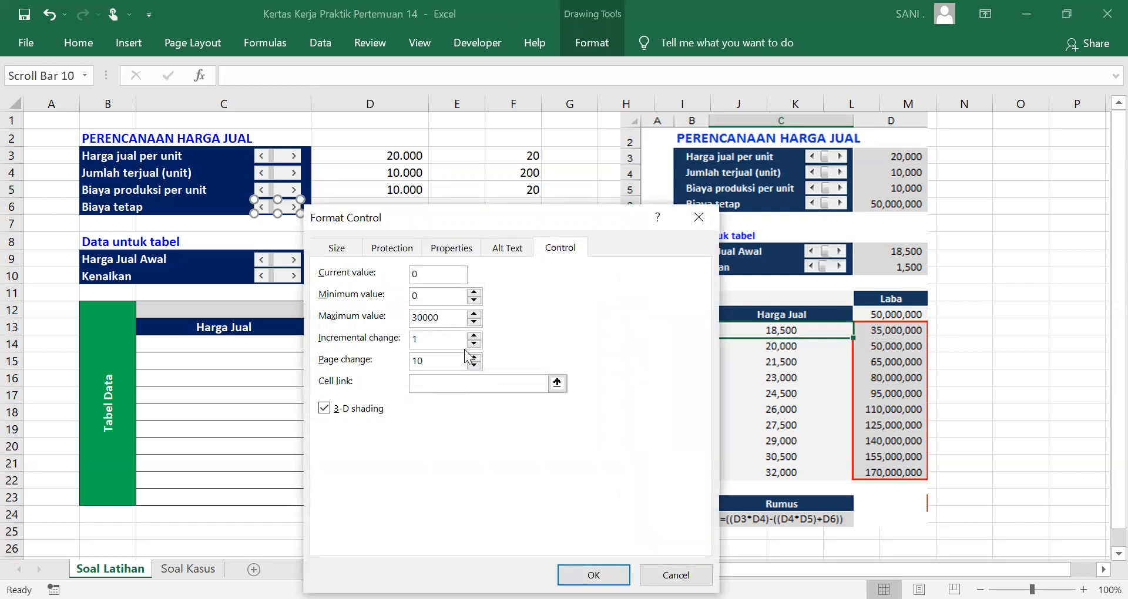
click(543, 384)
click(557, 384)
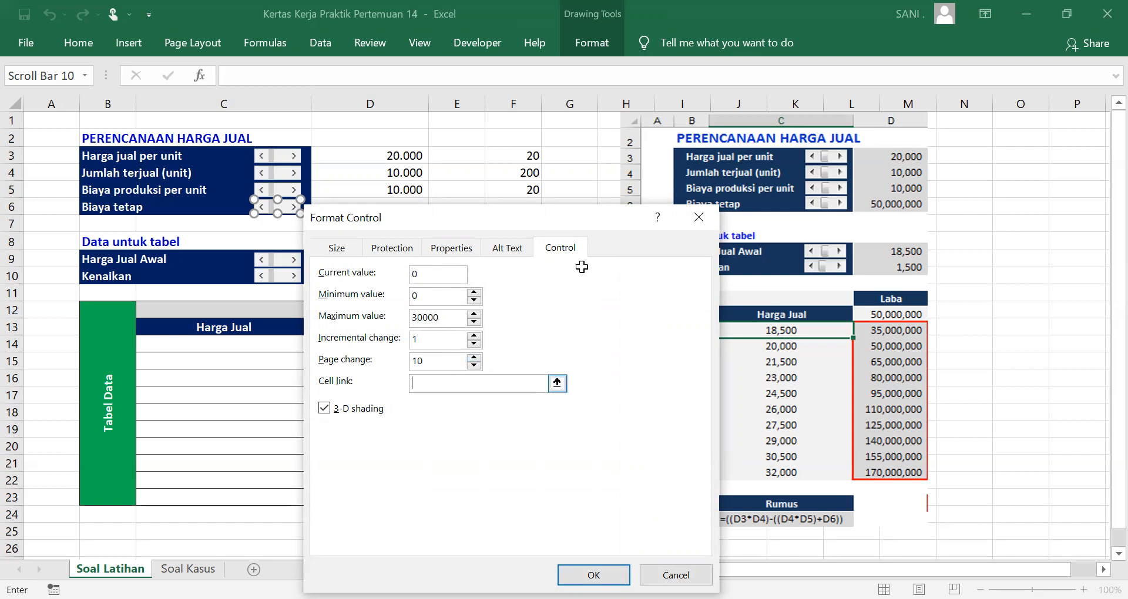
click(515, 208)
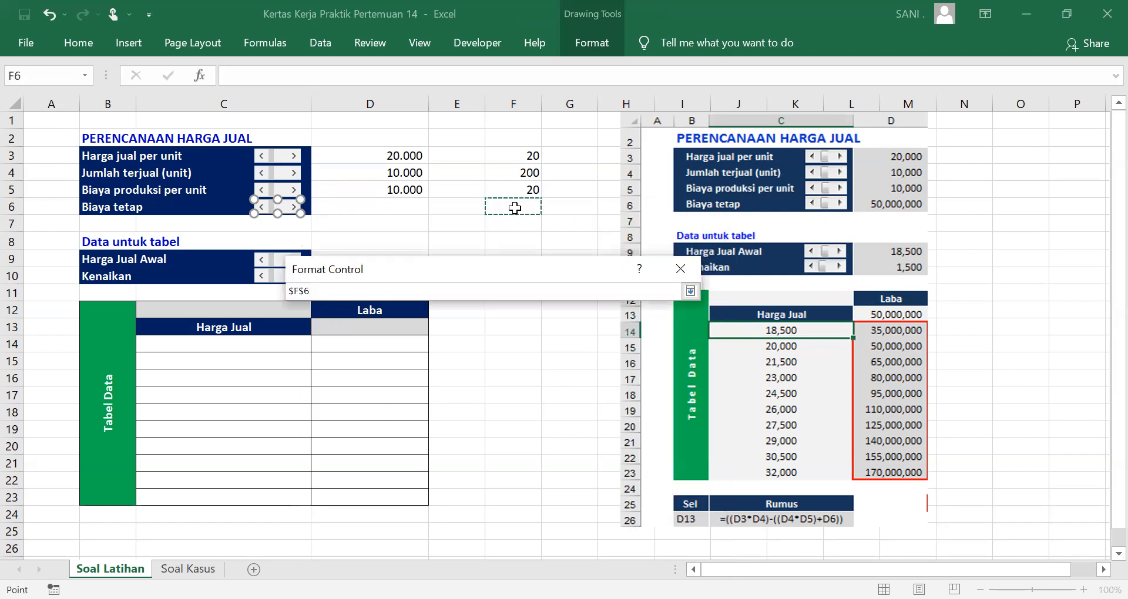
key(Return)
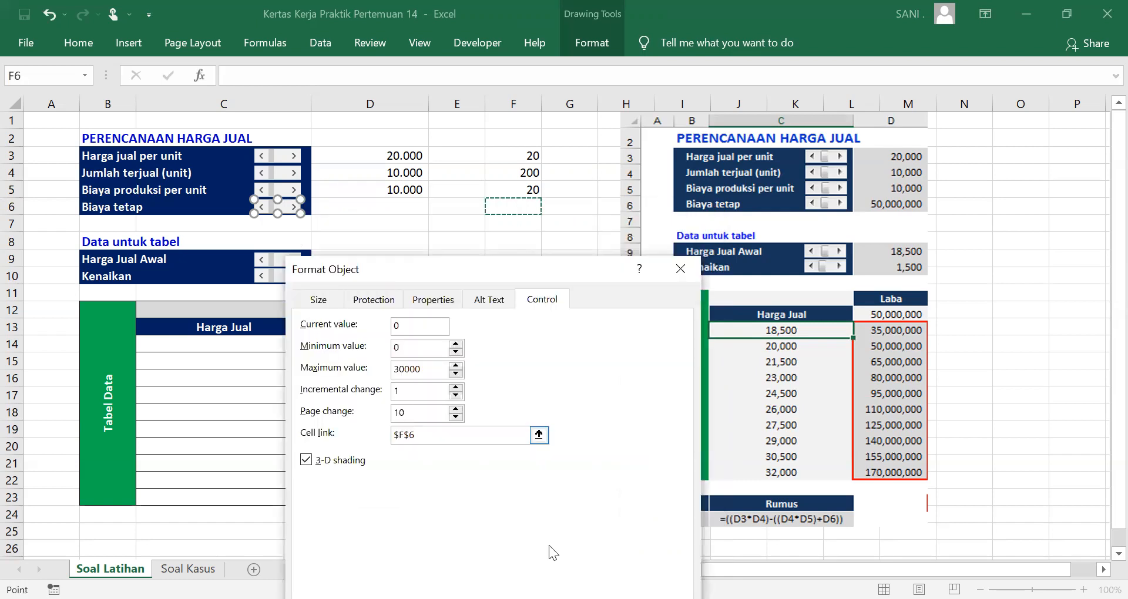
key(Return)
Enter the formula =F6*1000000 in D6 for Biaya tetap
click(398, 205)
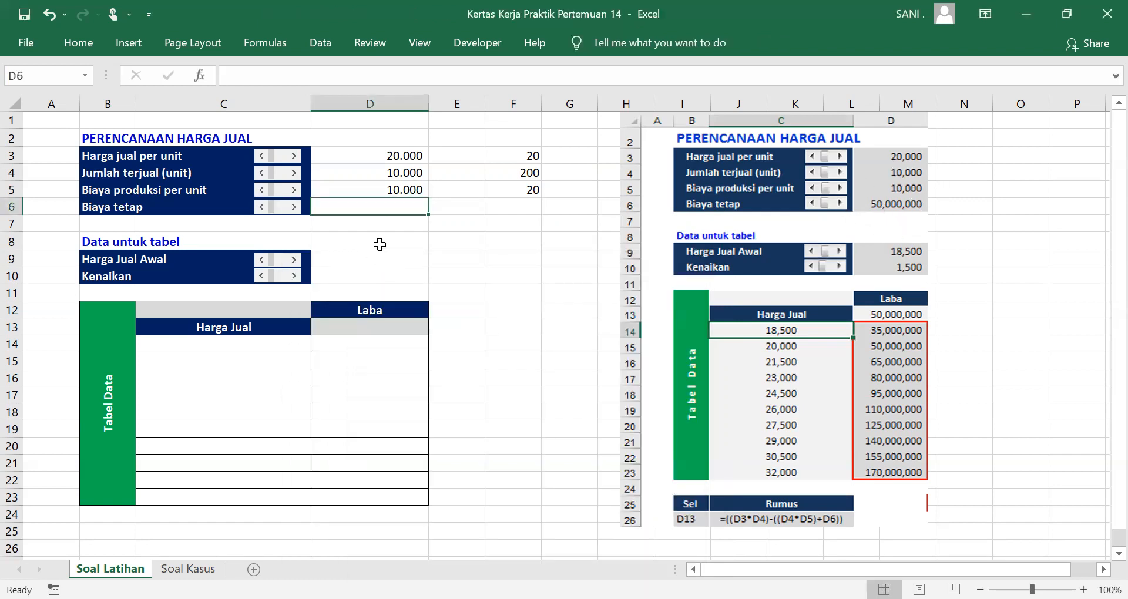
text(=)
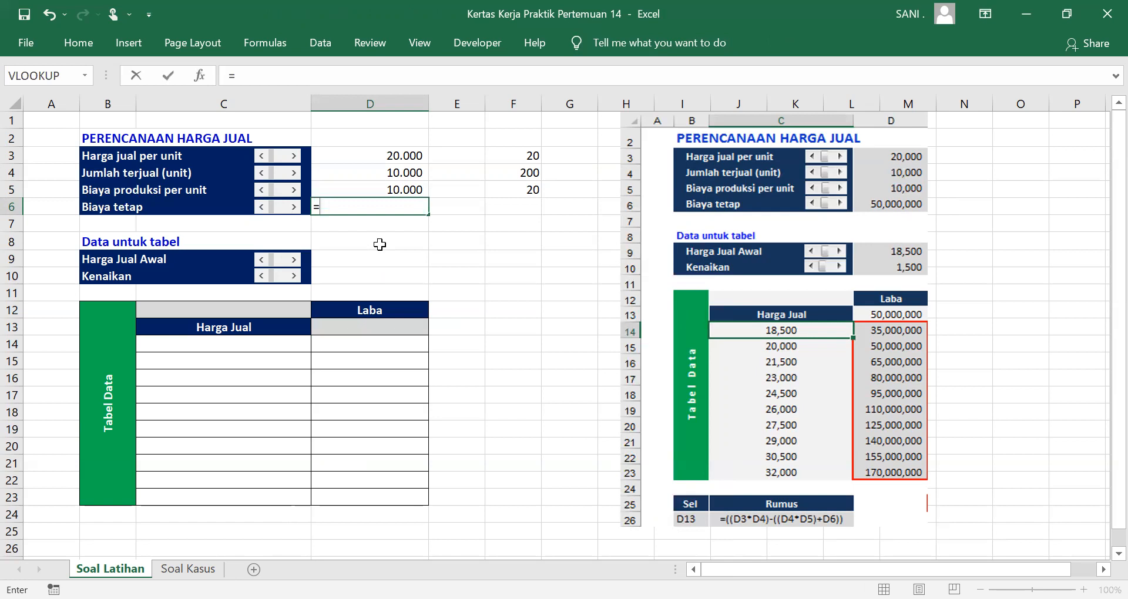
click(522, 206)
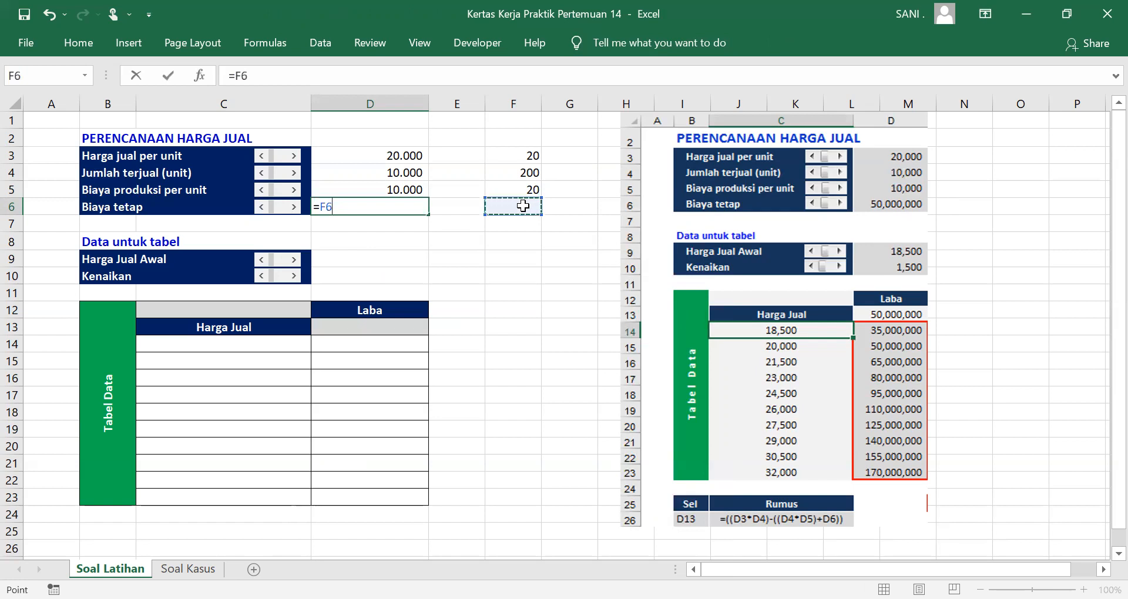
text(*1000000)
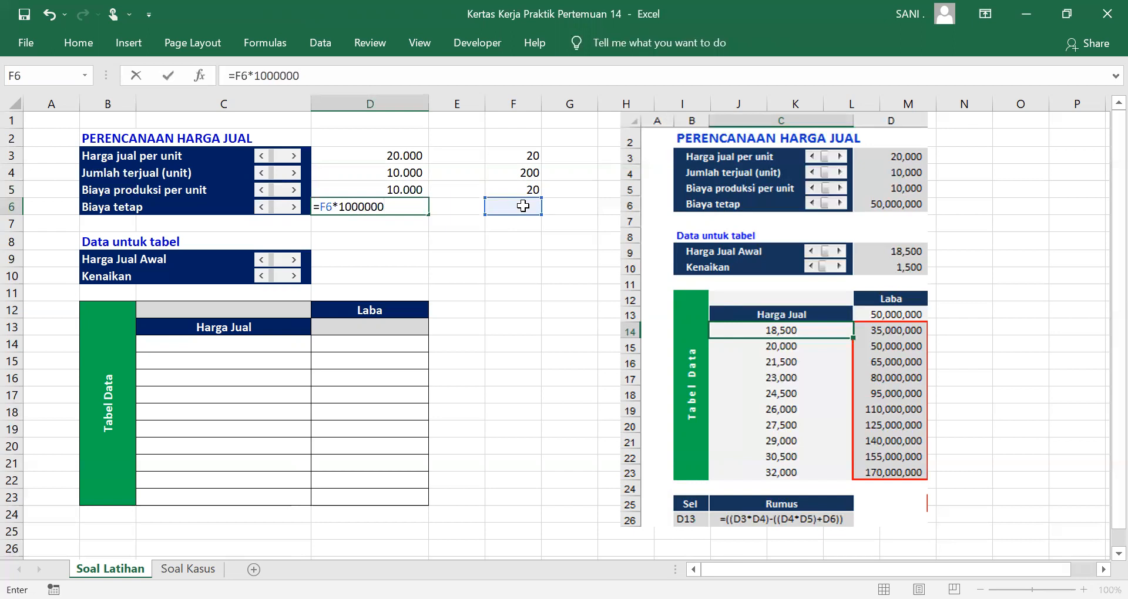
key(Return)
Raise the Biaya tetap scroll bar until its linked cell F6 is 50
click(295, 209)
click(295, 210)
click(295, 209)
click(295, 209)
click(295, 209)
click(294, 209)
click(293, 207)
click(293, 207)
click(293, 206)
click(294, 206)
click(294, 207)
click(294, 207)
click(294, 206)
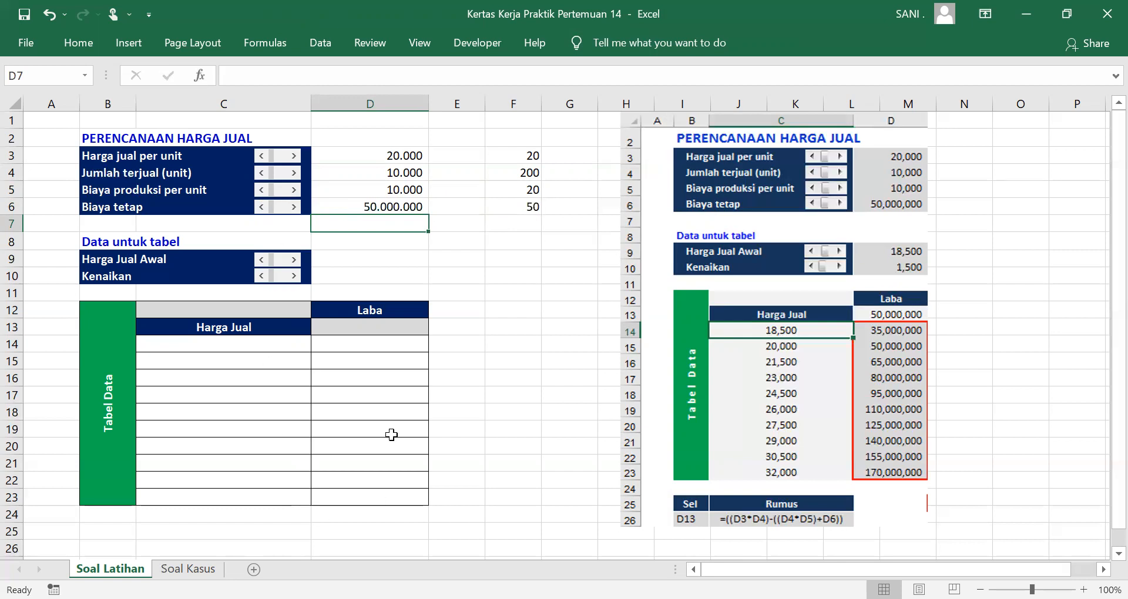
Configure the Harga Jual Awal scroll bar with a maximum value of 30000 and a cell link to $F$9
click(378, 262)
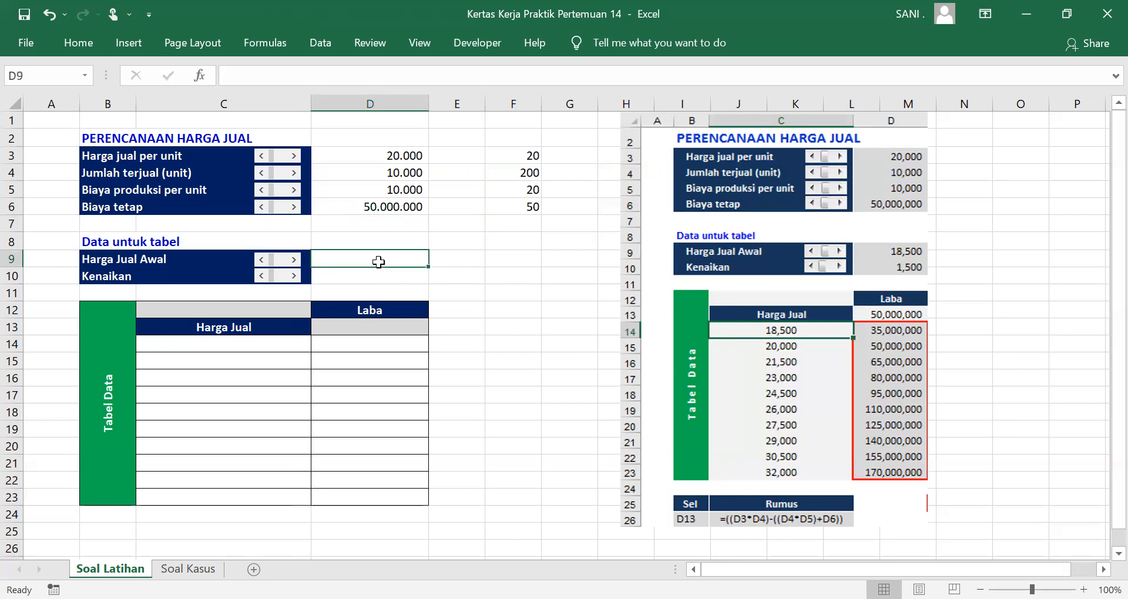
click(383, 275)
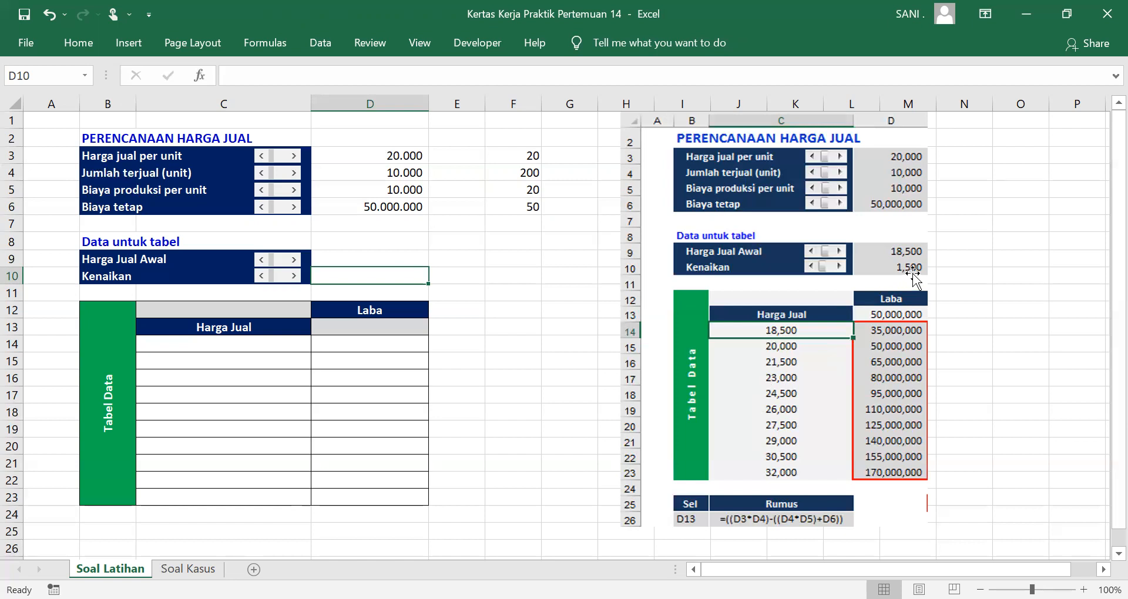
ctrl+click(279, 259)
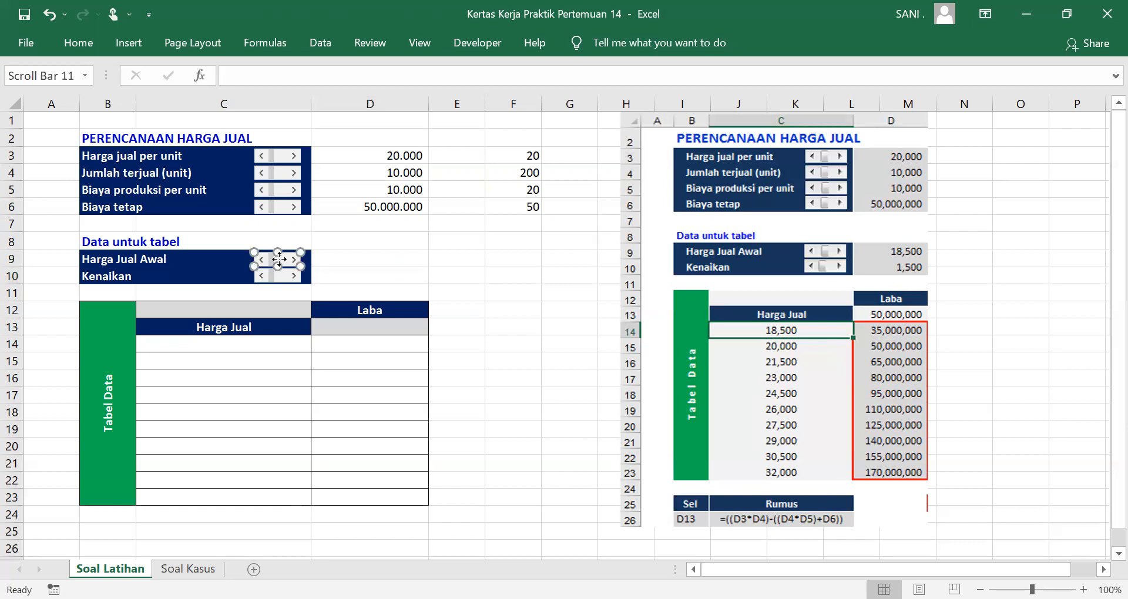
right_click(279, 259)
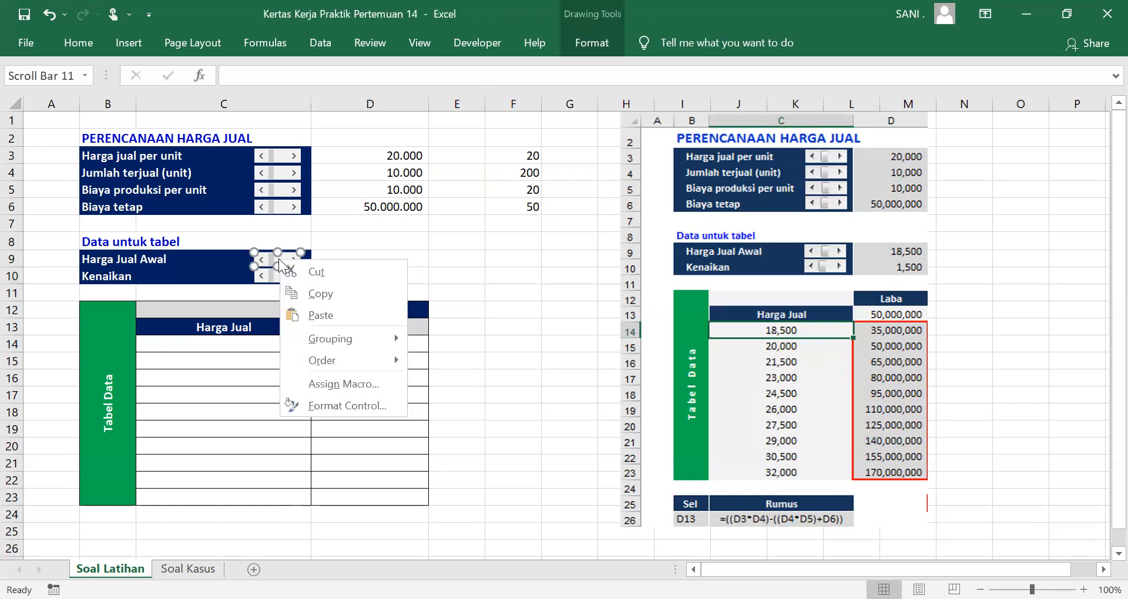
click(351, 408)
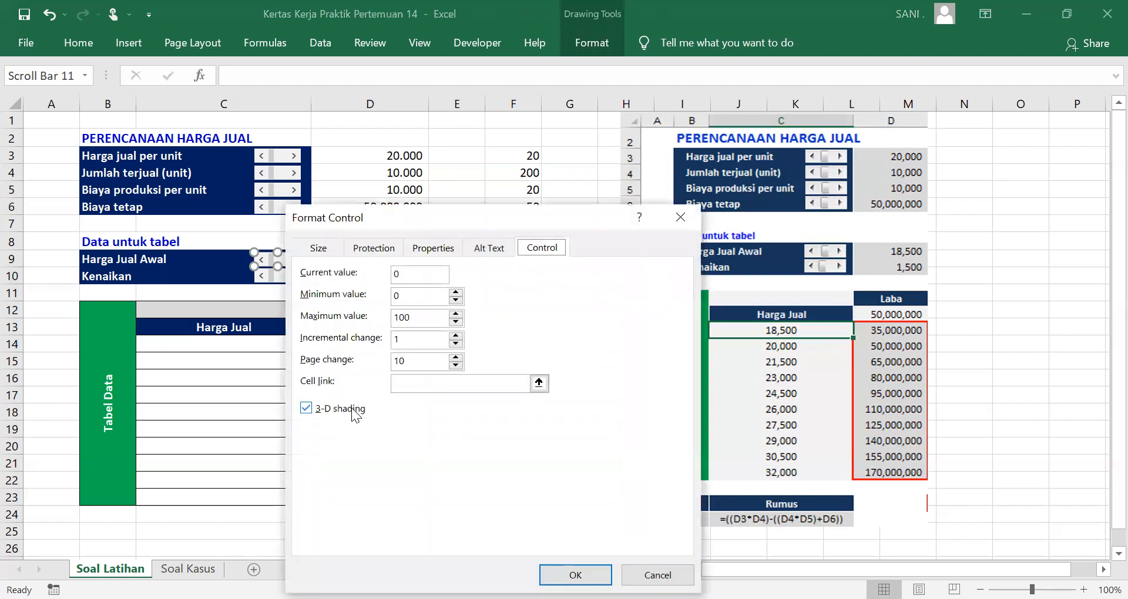
double_click(432, 315)
text(30000)
click(400, 384)
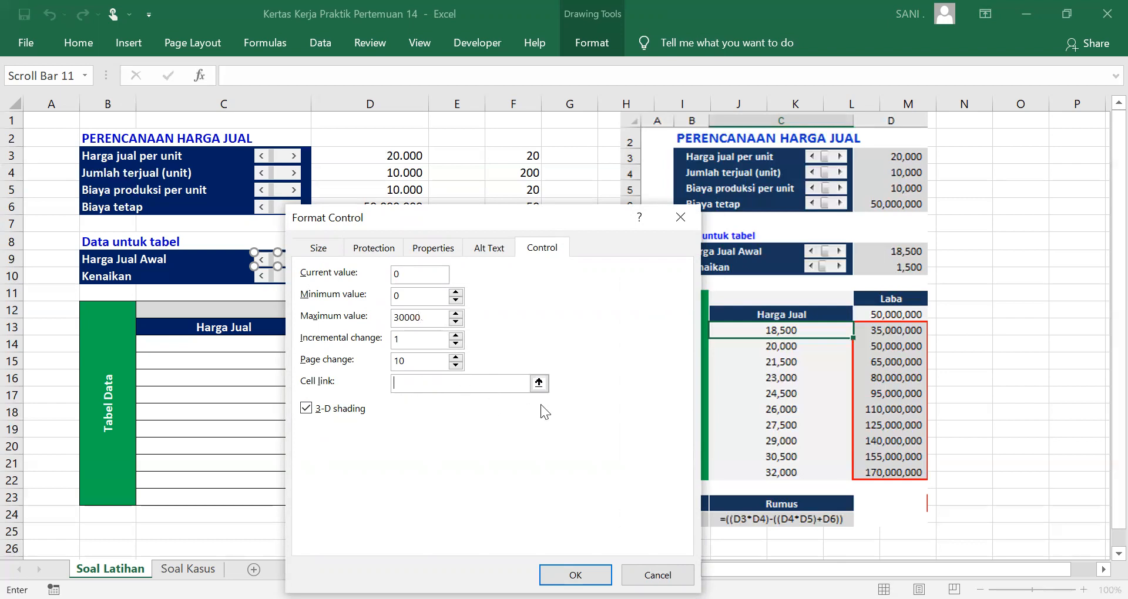
click(539, 383)
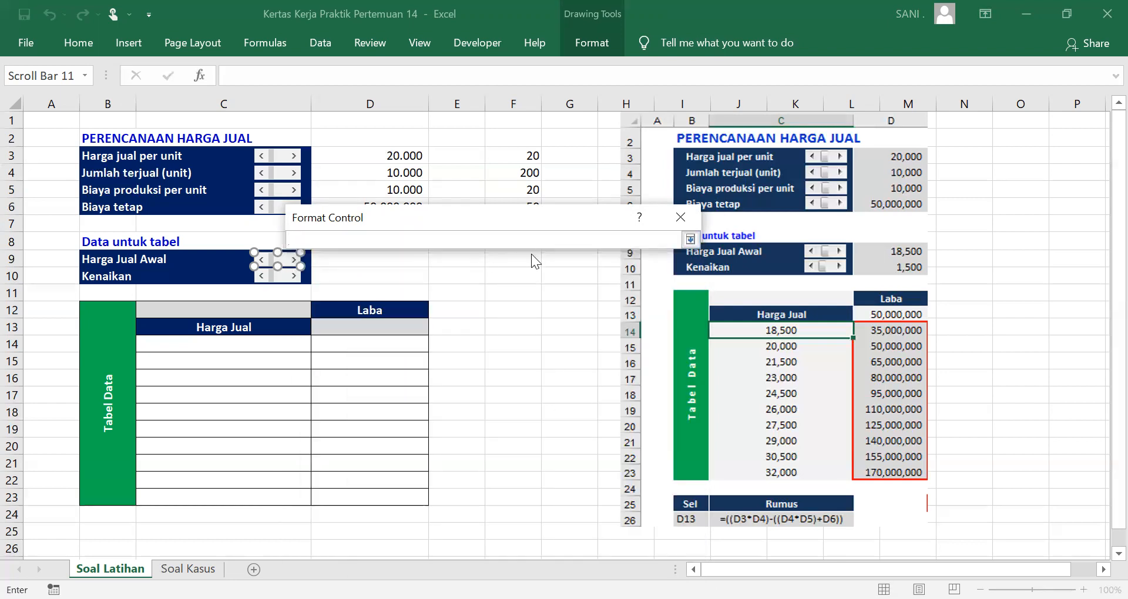
drag(526, 204, 522, 169)
click(514, 267)
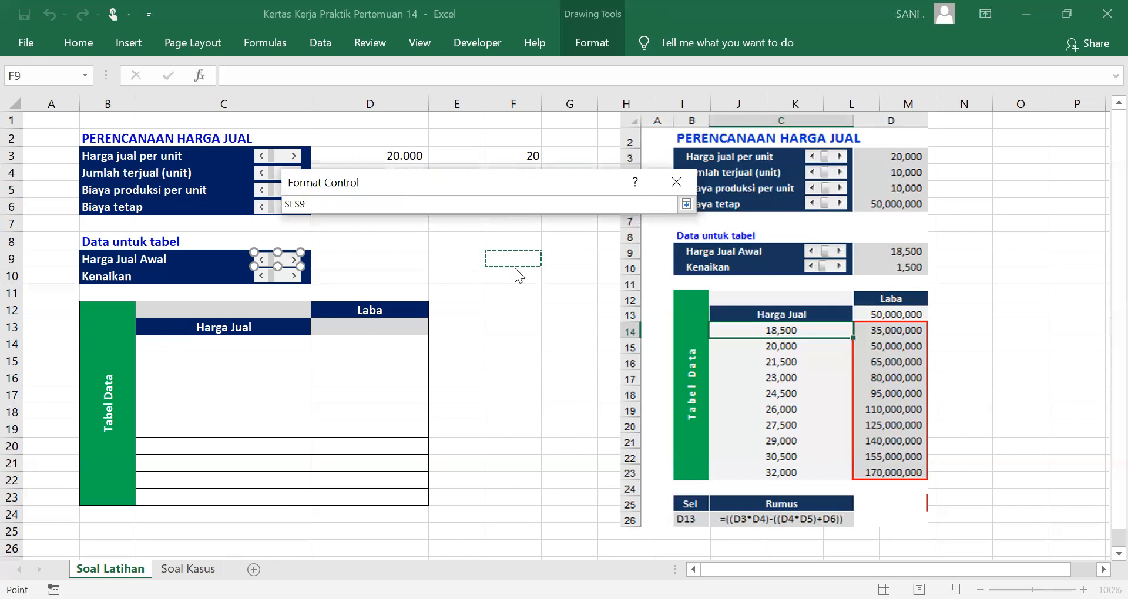
key(Return)
click(574, 539)
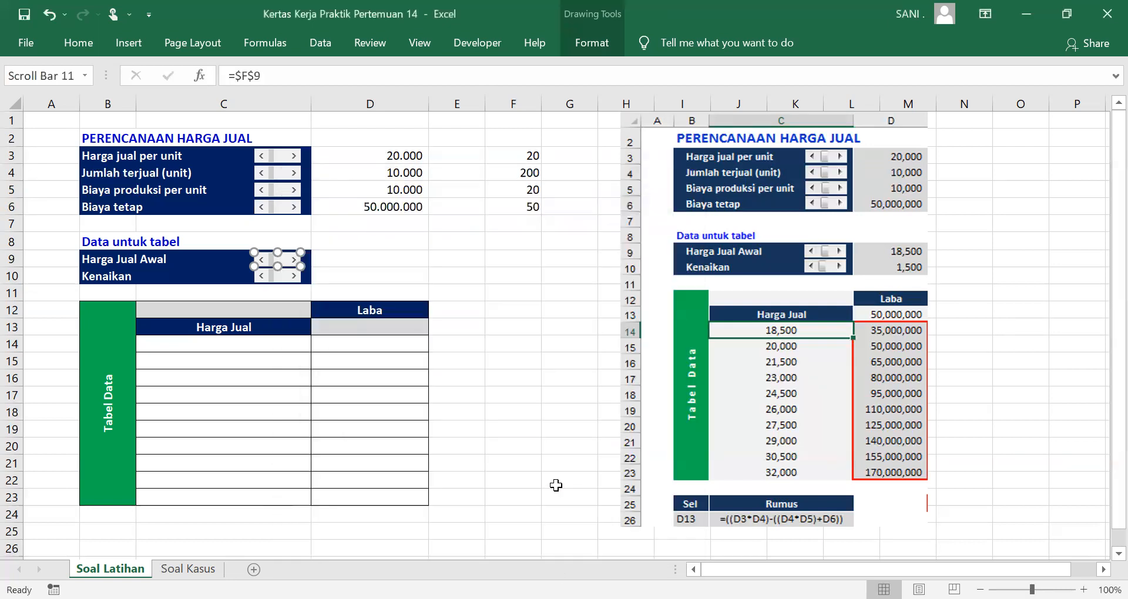
Enter the formula =F9*500 in D9 for Harga Jual Awal
click(377, 262)
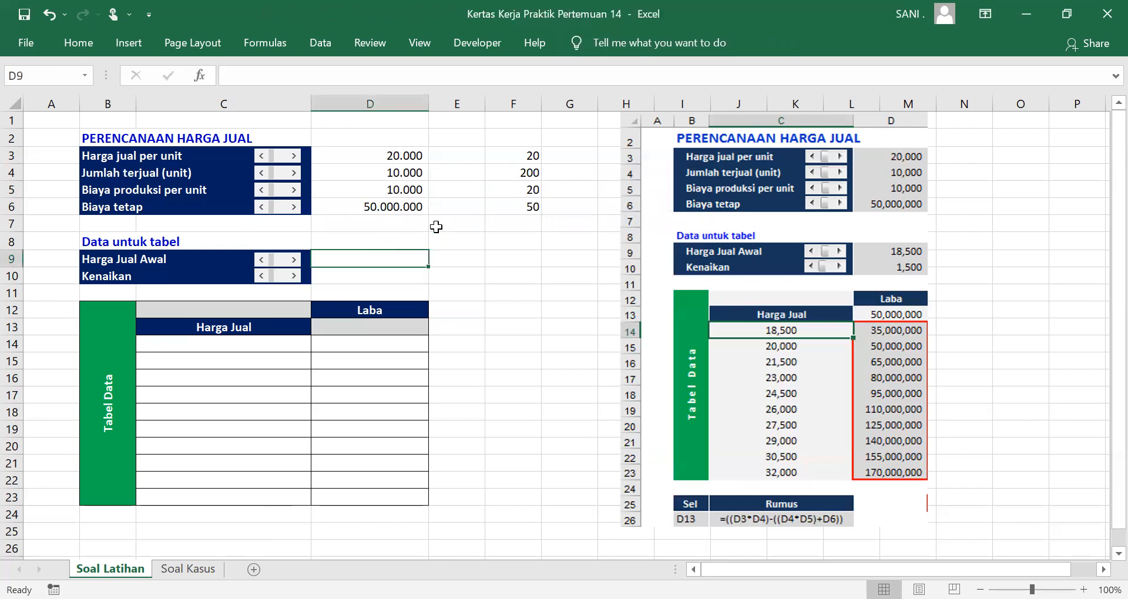
text(=)
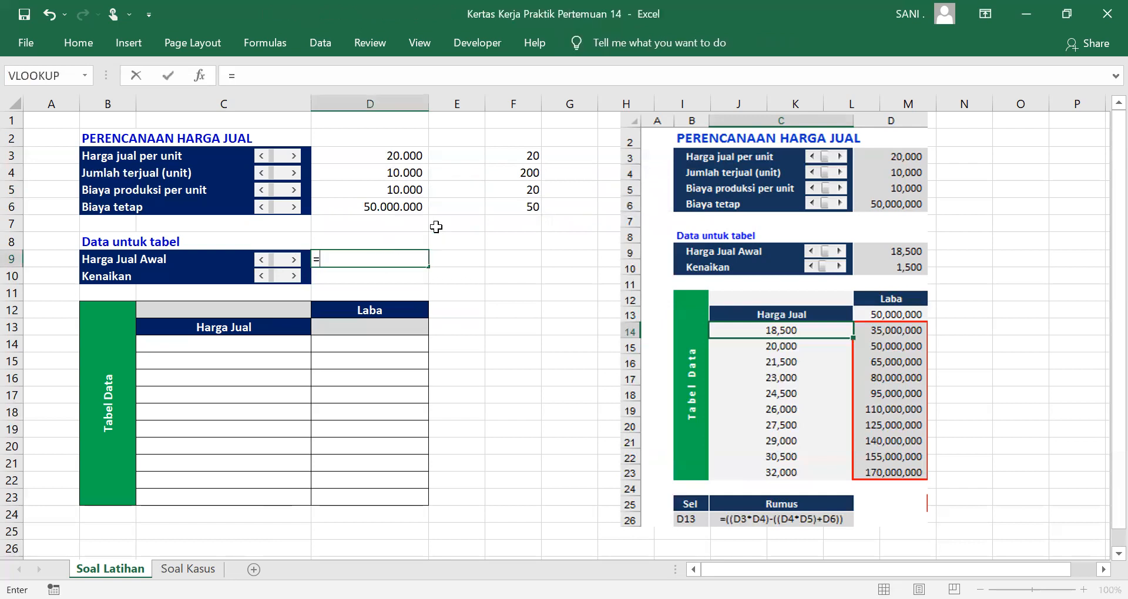
click(504, 256)
text(*500)
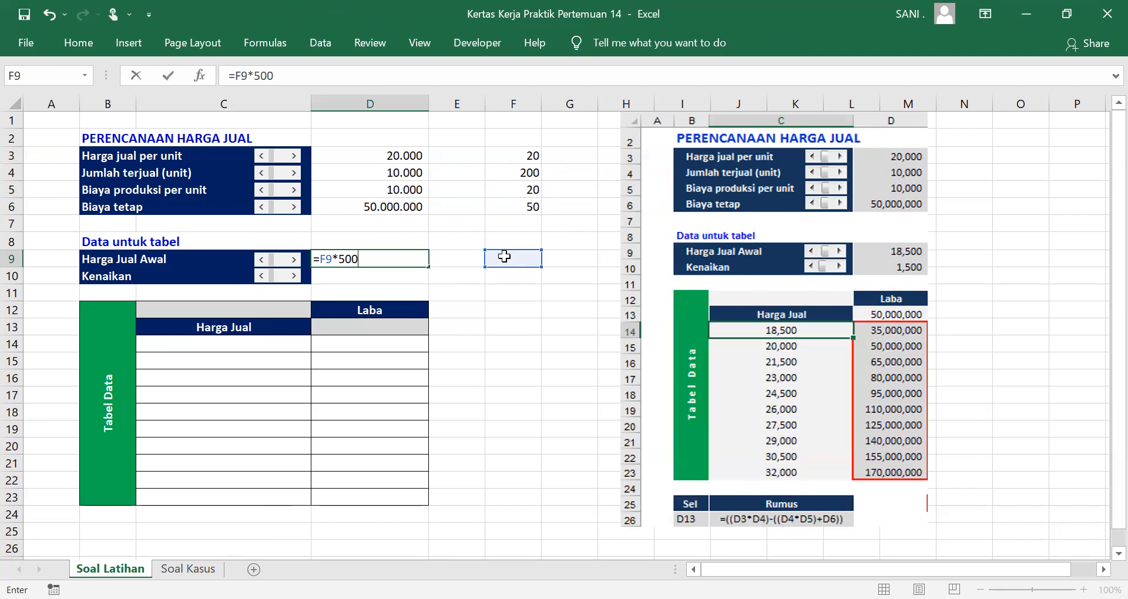
key(Return)
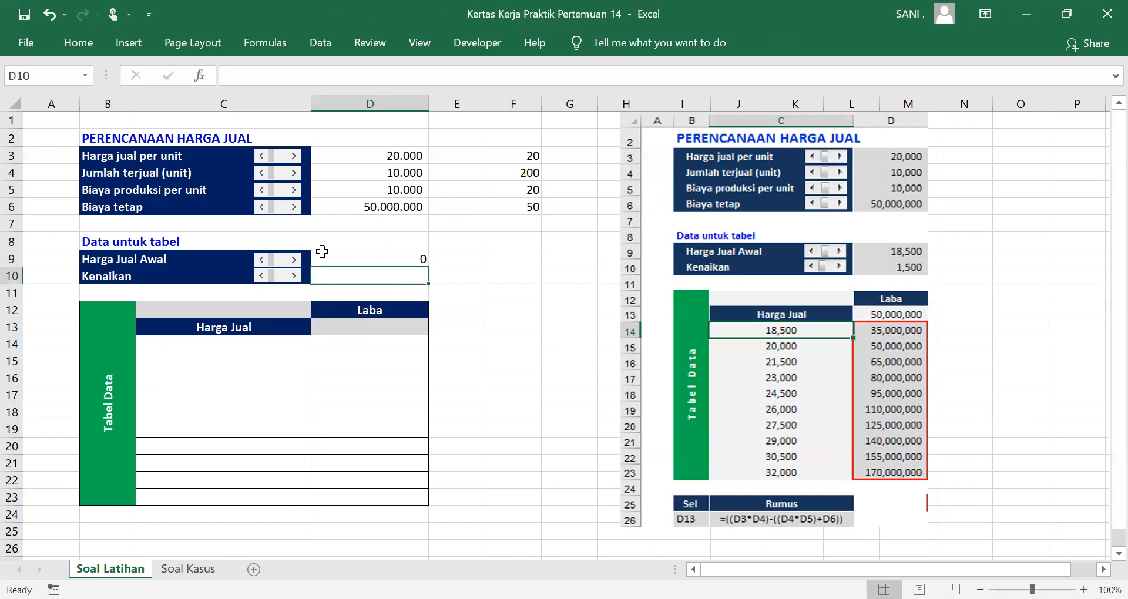
Raise the Harga Jual Awal scroll bar until its linked cell F9 is 37
click(294, 259)
click(293, 259)
click(294, 259)
click(294, 259)
click(294, 259)
click(294, 259)
click(294, 259)
click(293, 259)
click(294, 259)
click(294, 259)
click(294, 259)
click(294, 259)
click(294, 259)
click(294, 259)
click(294, 259)
click(294, 259)
click(293, 259)
click(293, 259)
click(293, 259)
click(294, 259)
click(293, 259)
click(294, 259)
click(294, 259)
click(294, 259)
click(294, 259)
click(294, 259)
click(293, 259)
click(294, 259)
click(294, 259)
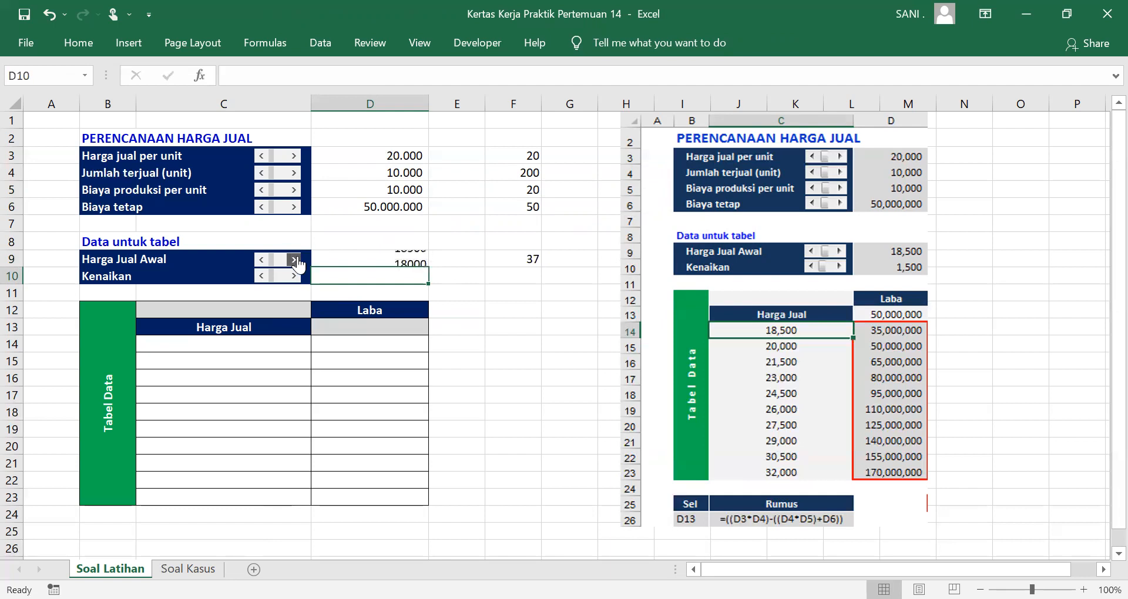
Copy the number formatting of D5 onto D9:D10 with Format Painter
click(394, 185)
click(34, 44)
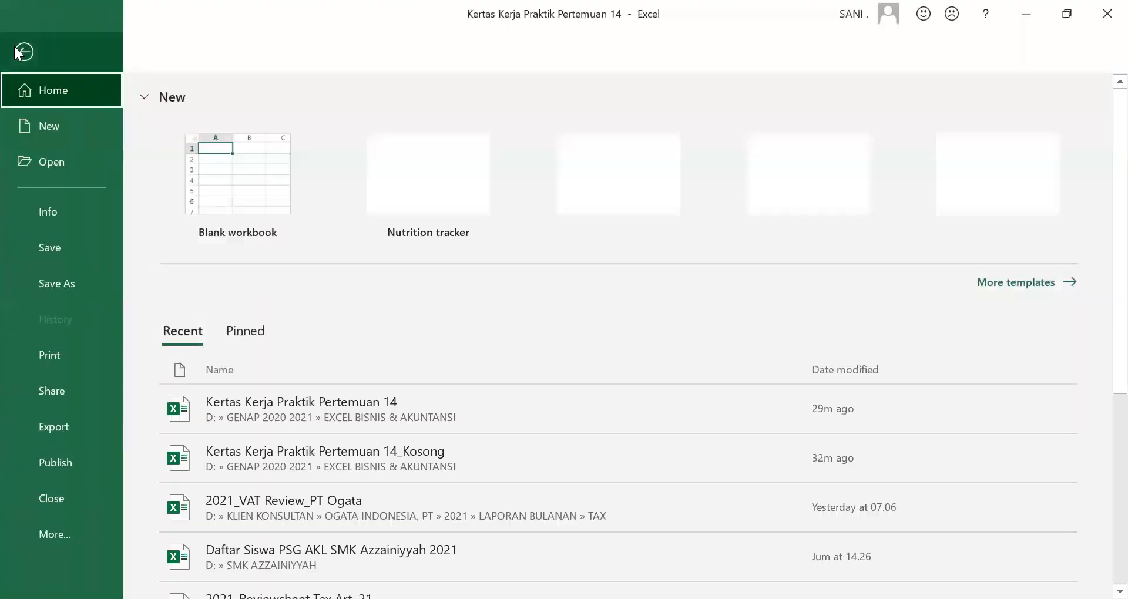
click(18, 52)
click(78, 42)
click(53, 109)
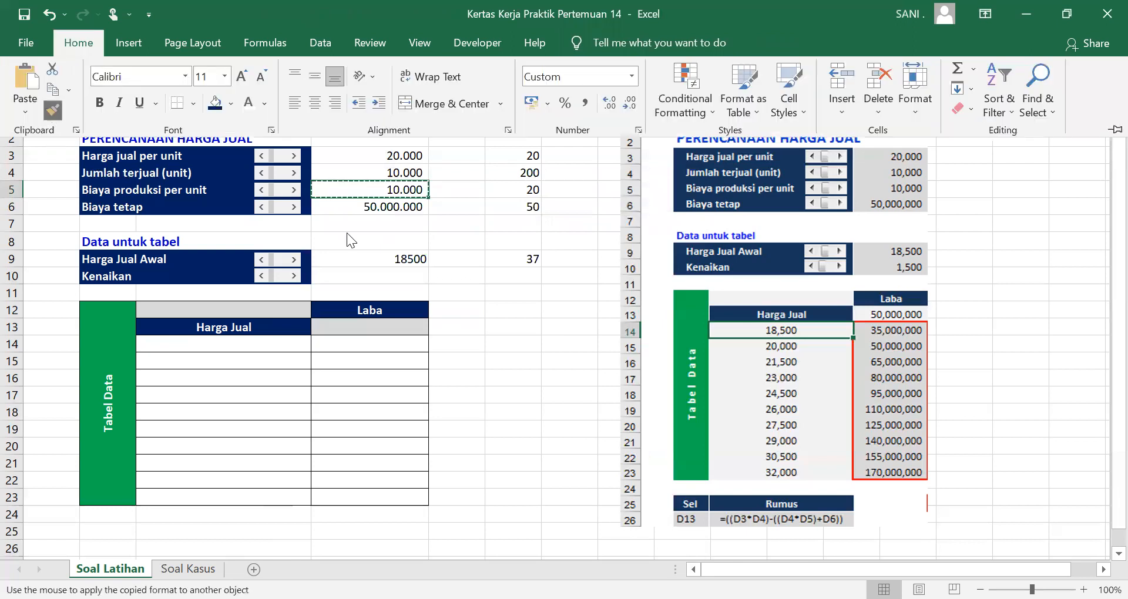
drag(426, 262, 400, 276)
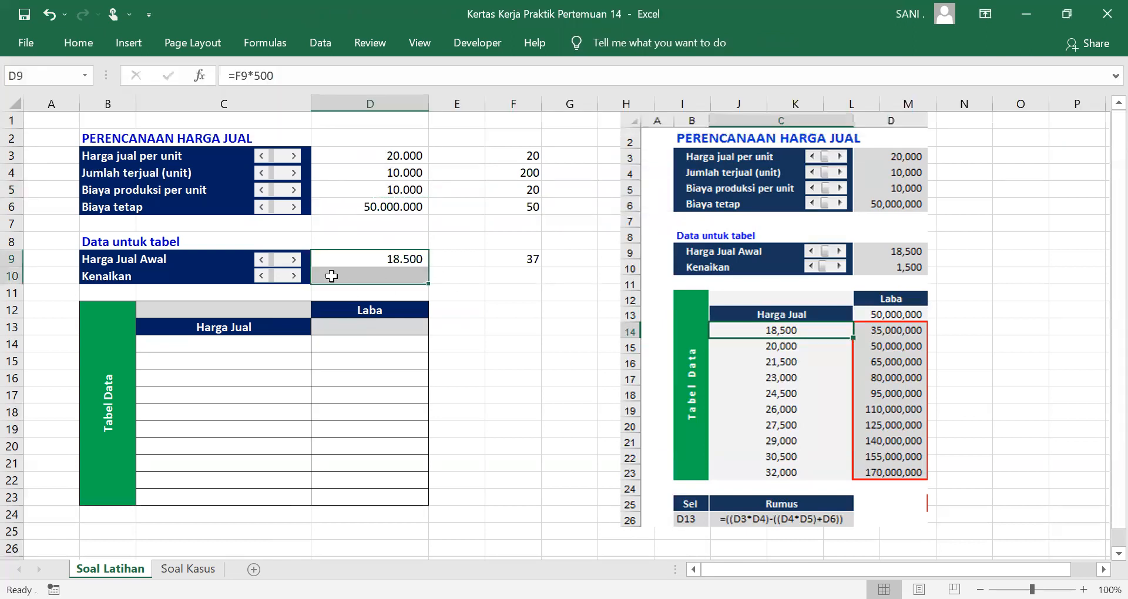
Configure the Kenaikan scroll bar with a maximum value of 30000 and a cell link to $F$10
right_click(279, 273)
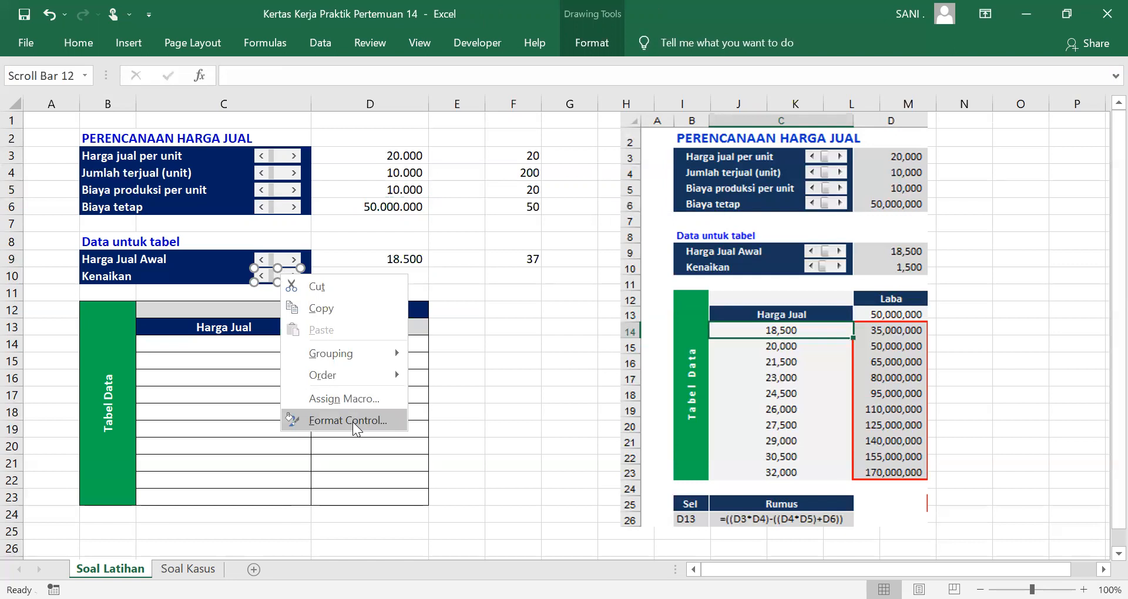
click(352, 422)
drag(418, 282, 340, 266)
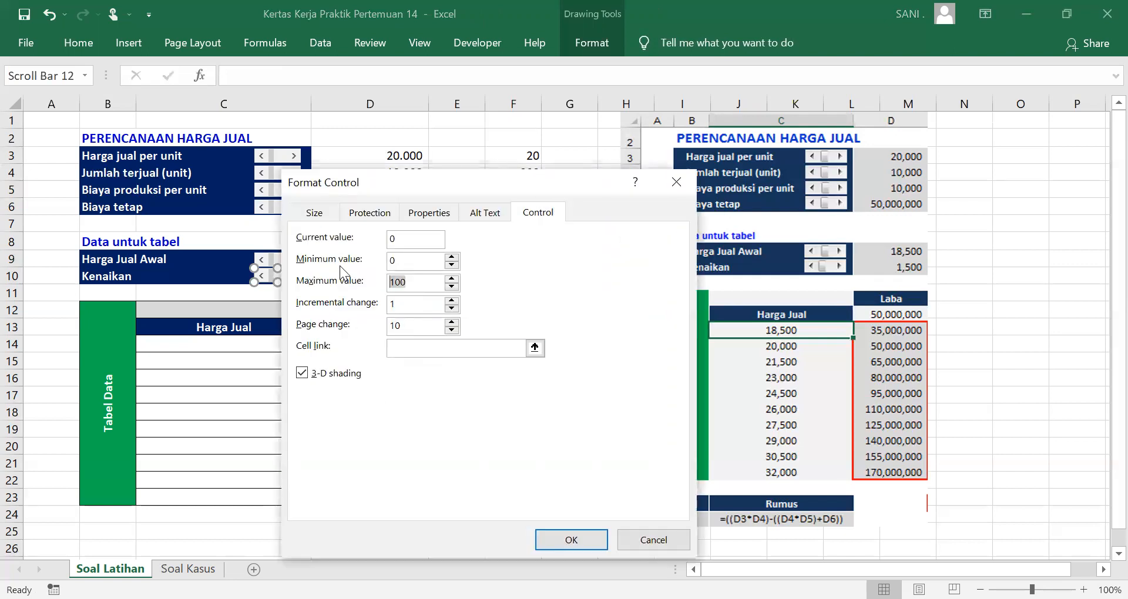
text(30000)
click(539, 348)
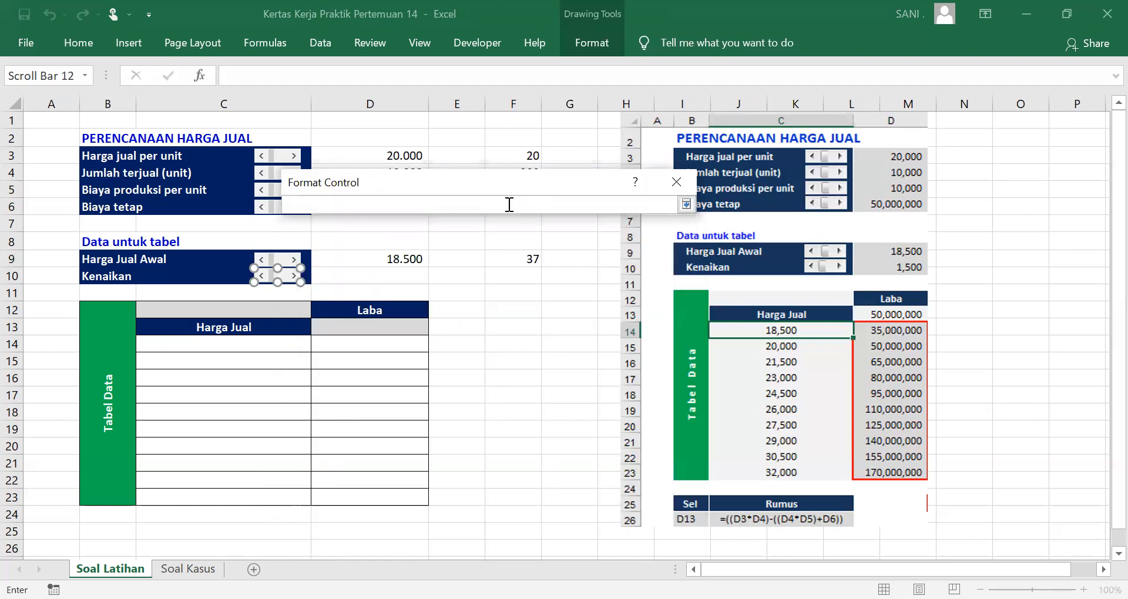
click(536, 279)
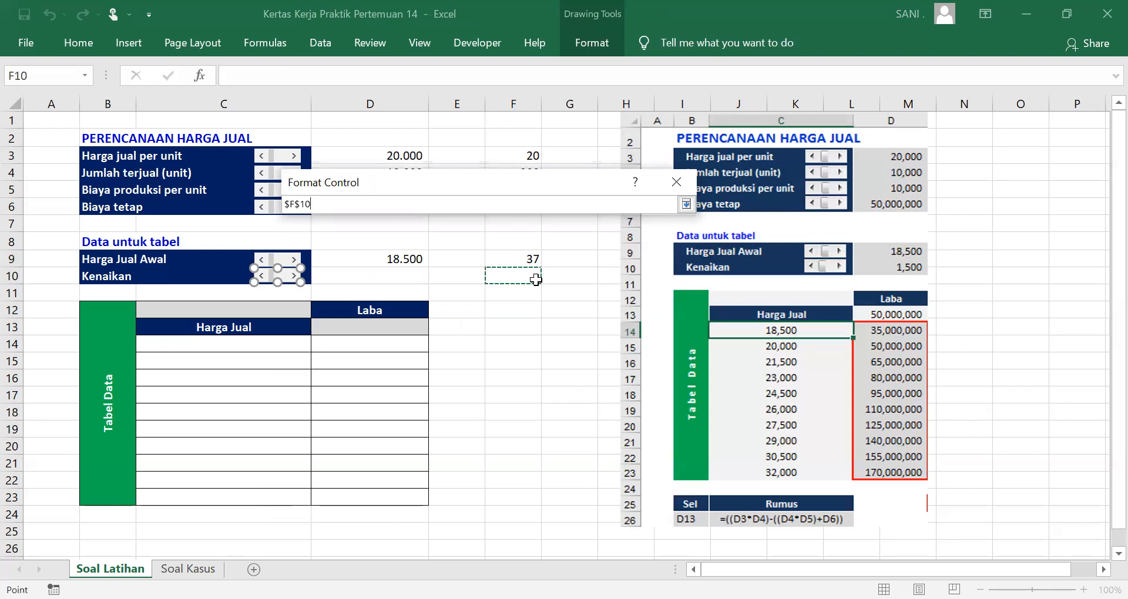
key(Return)
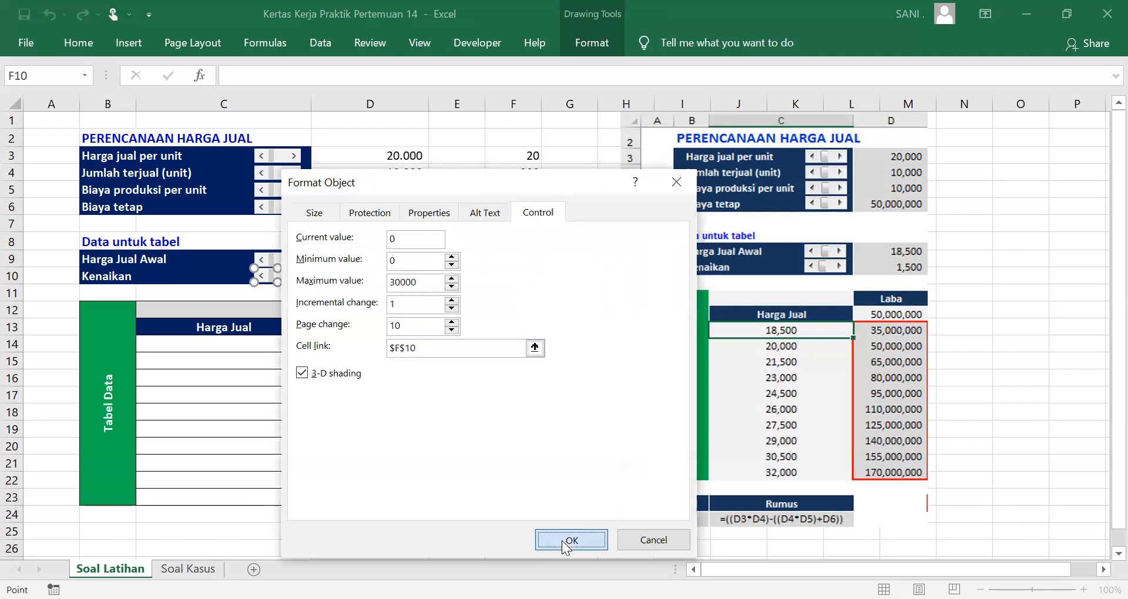
click(562, 540)
Enter the formula =F10*500 in D10 for Kenaikan
click(426, 277)
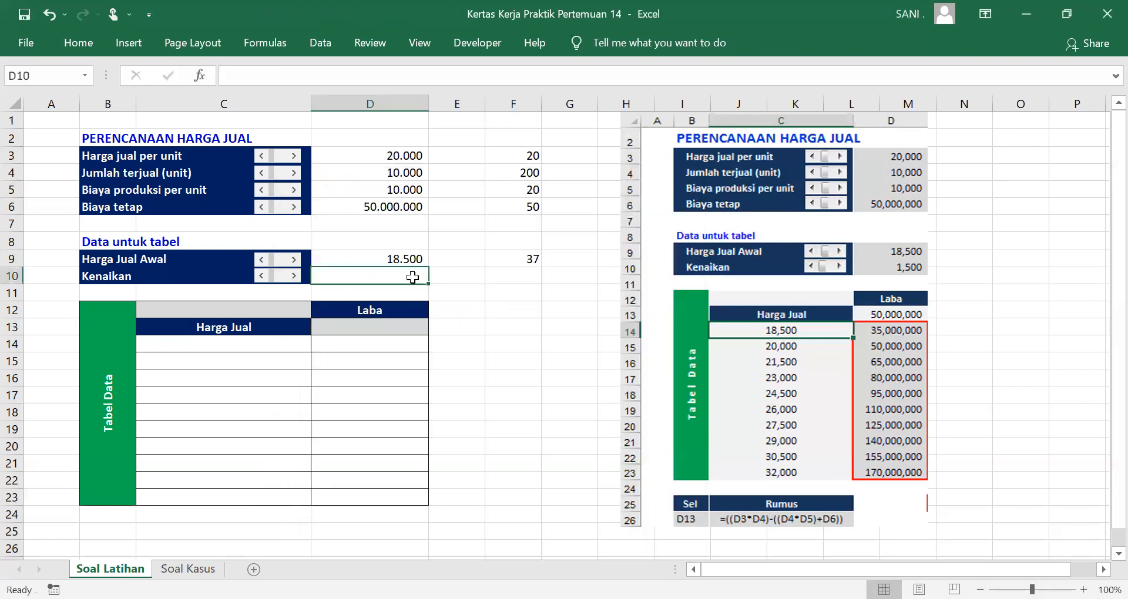
text(=)
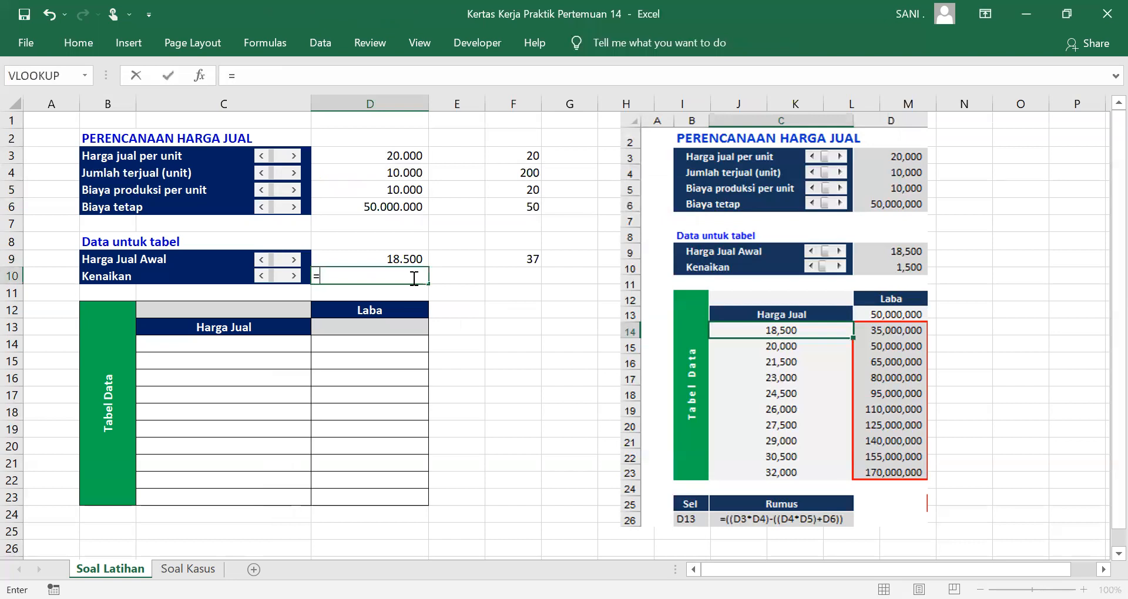
click(505, 274)
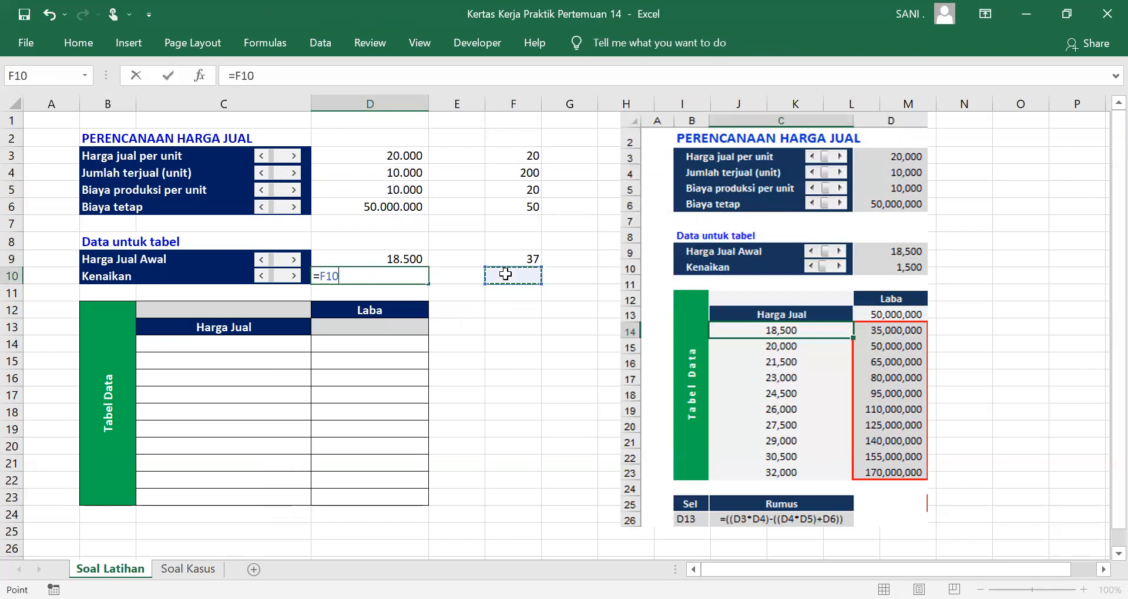
text(*1500)
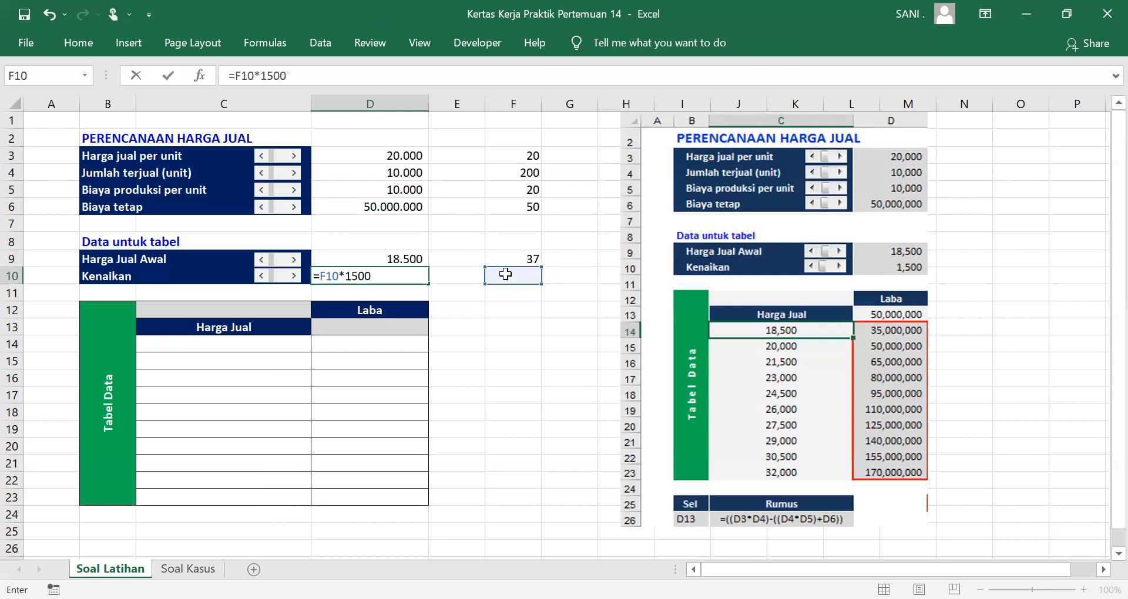
key(BackSpace)
key(BackSpace)
key(BackSpace)
key(BackSpace)
text(500)
key(Return)
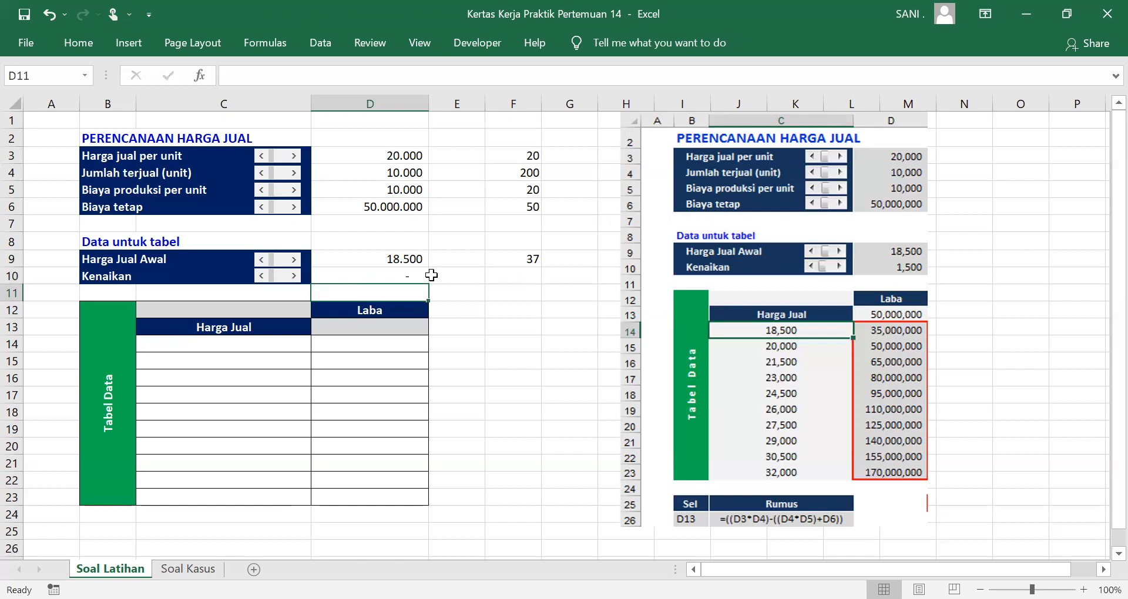
Raise the Kenaikan scroll bar until its linked cell F10 is 3
click(294, 275)
click(294, 276)
click(294, 275)
Enter the formula =D9 in C14 so the Harga Jual column starts from Harga Jual Awal
click(253, 347)
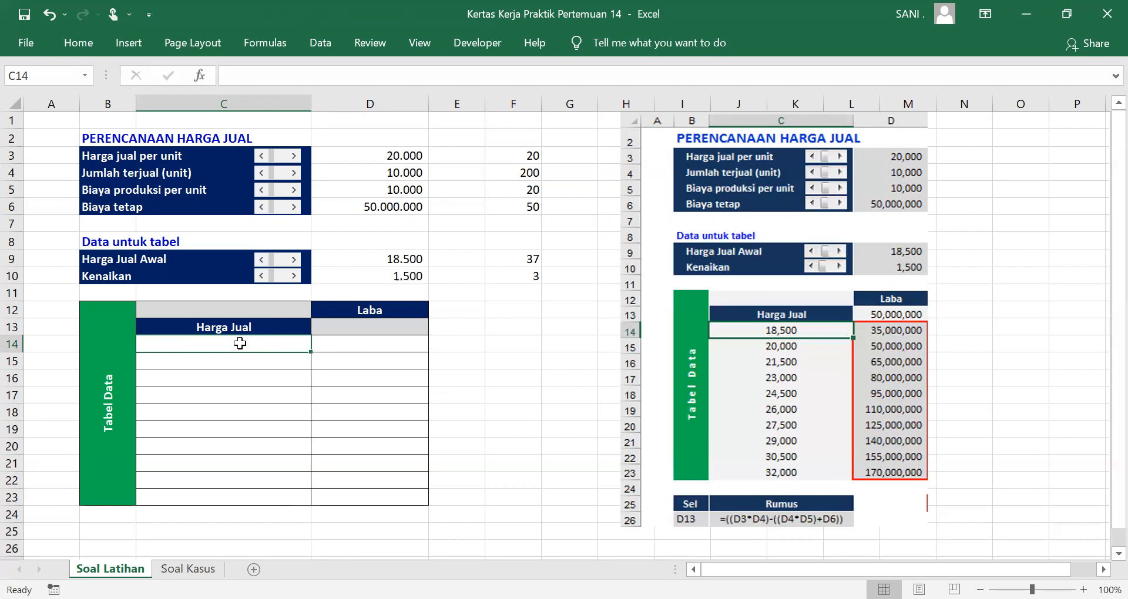
text(=)
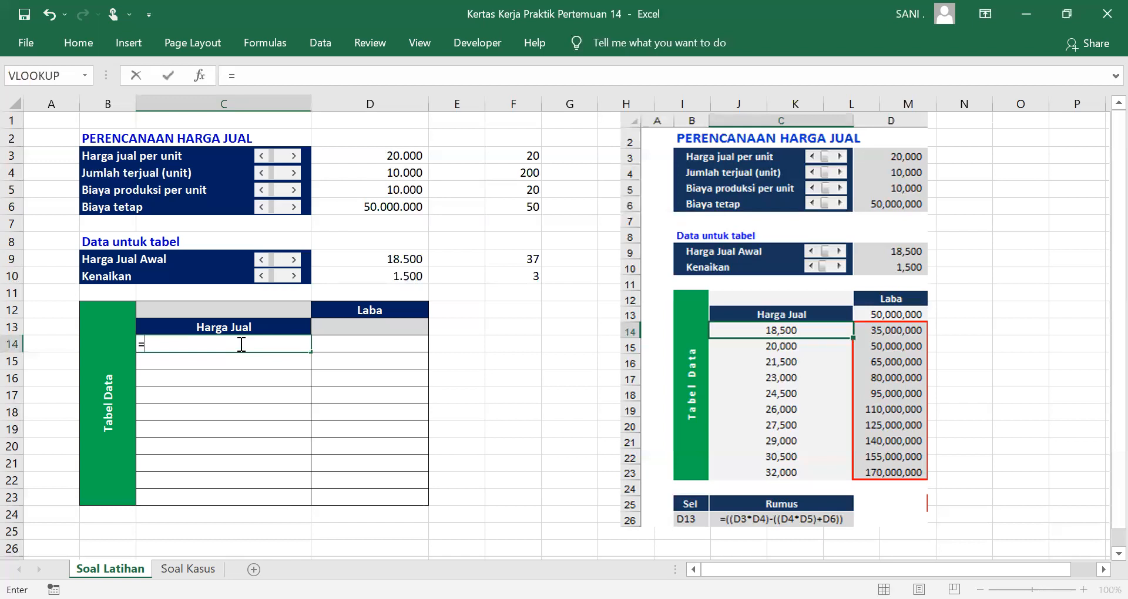
click(409, 256)
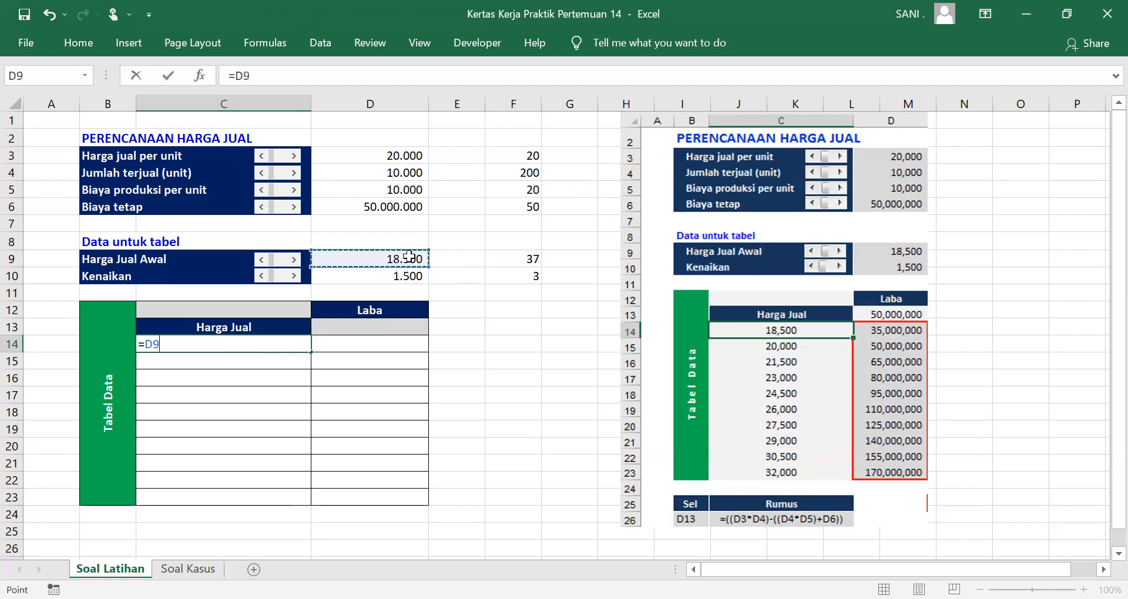
key(Return)
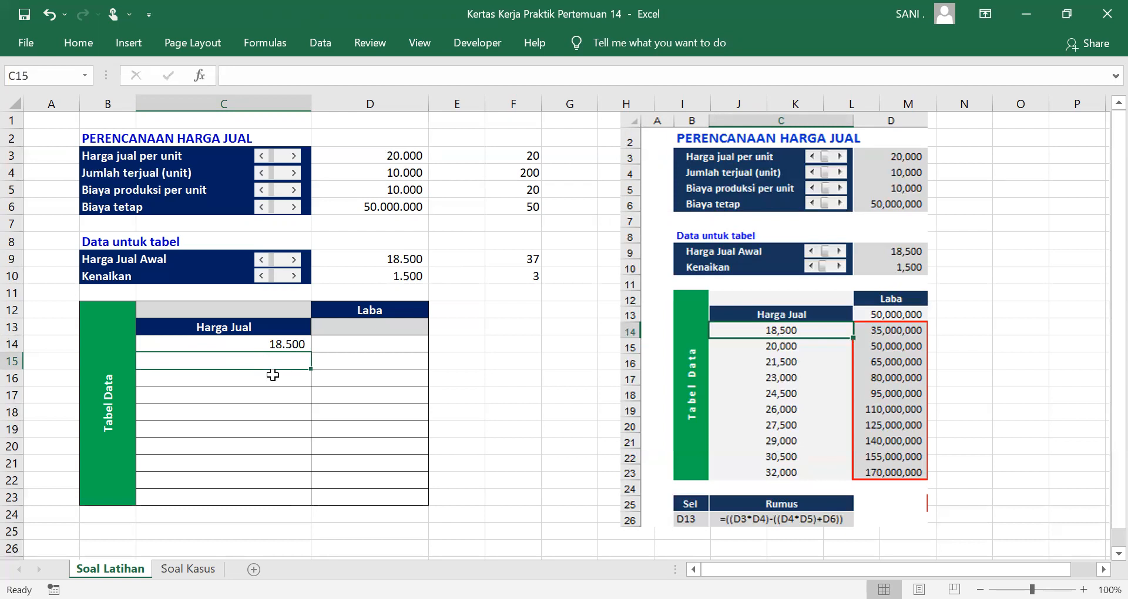
Enter the formula =C14+$D$10 in C15 and fill it down the Harga Jual column through C23
text(=)
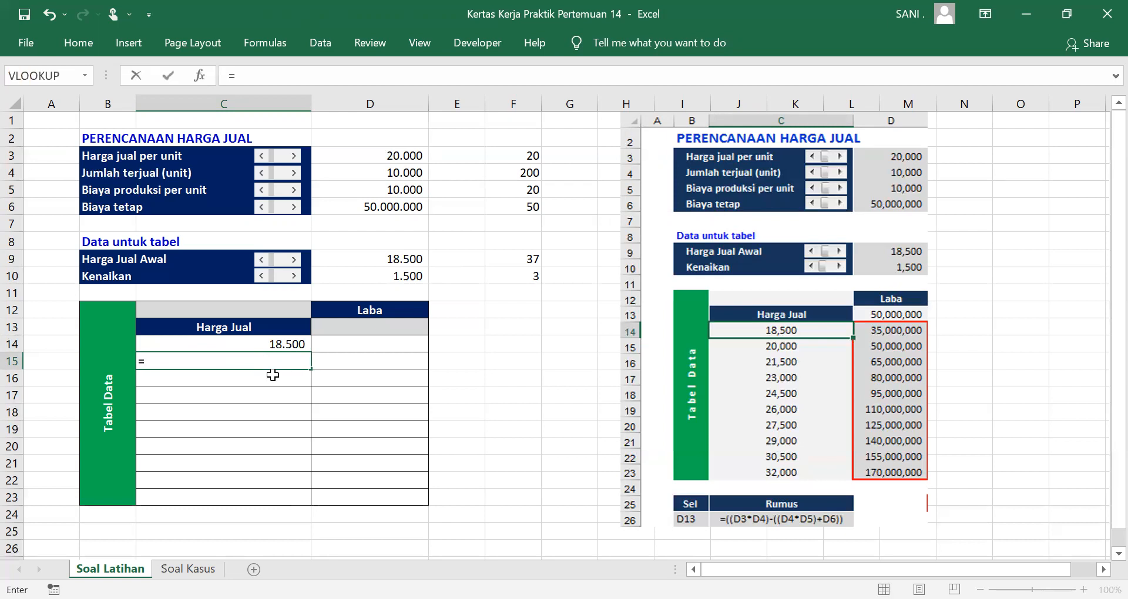
click(279, 341)
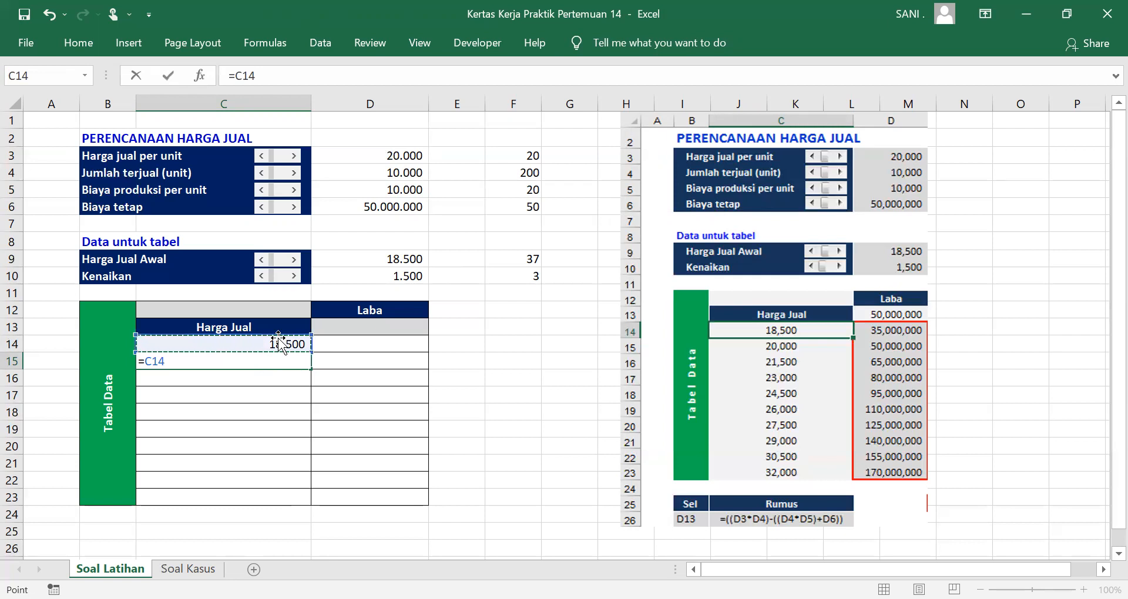
text(+)
click(408, 274)
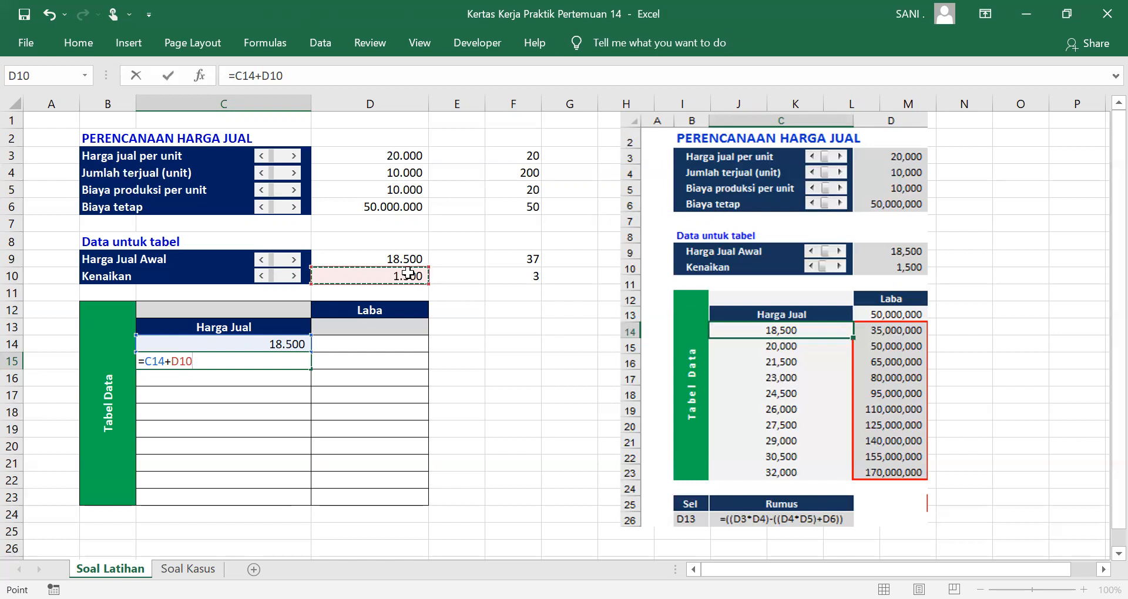
key(F4)
key(Return)
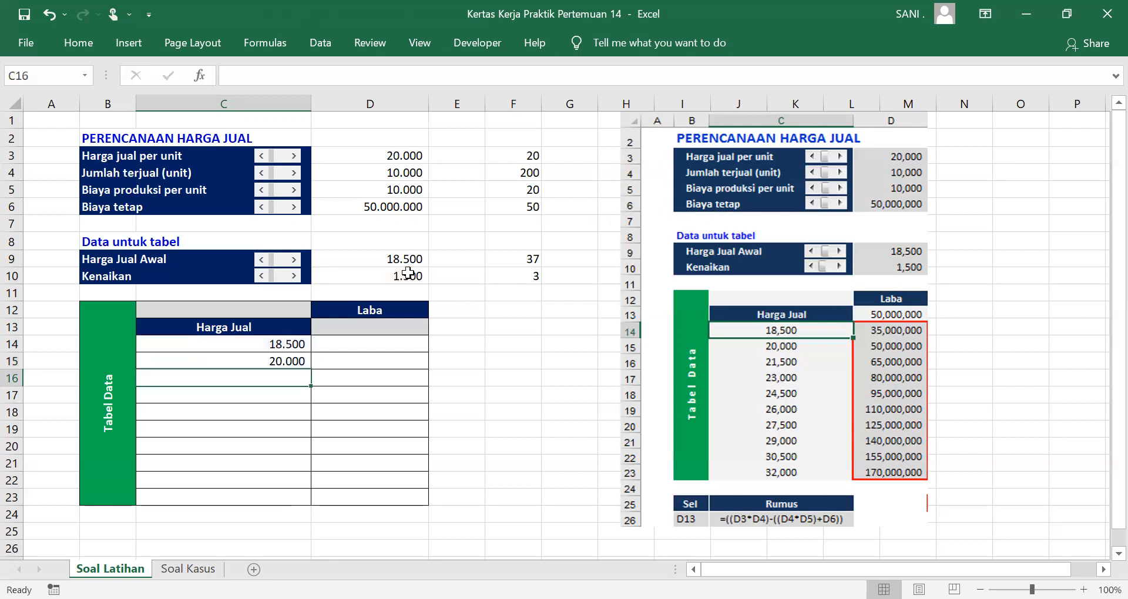
click(286, 361)
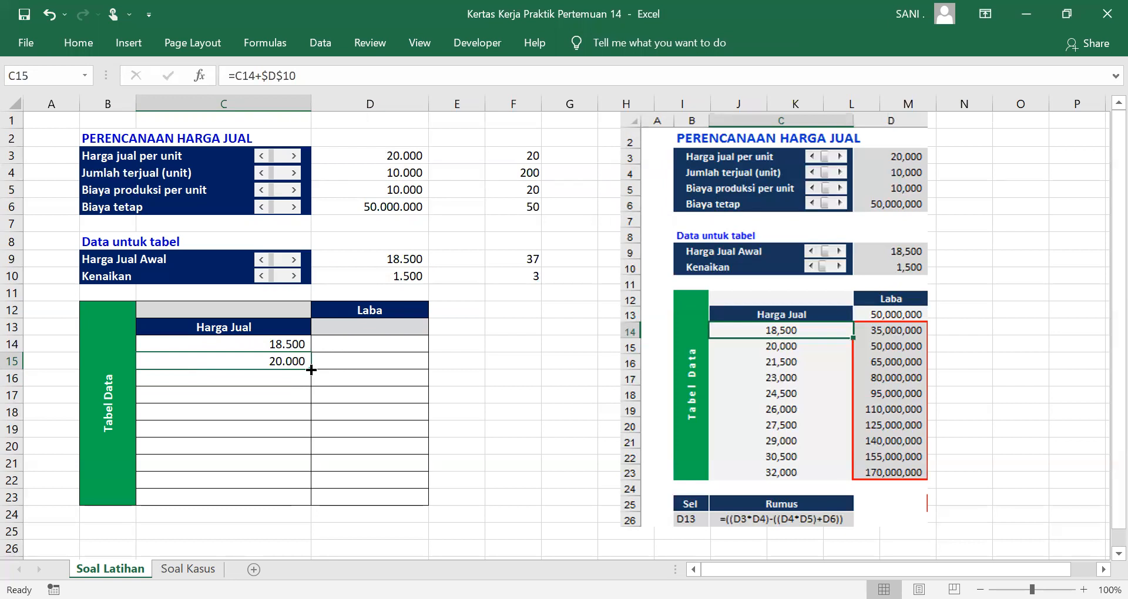
drag(311, 370, 316, 503)
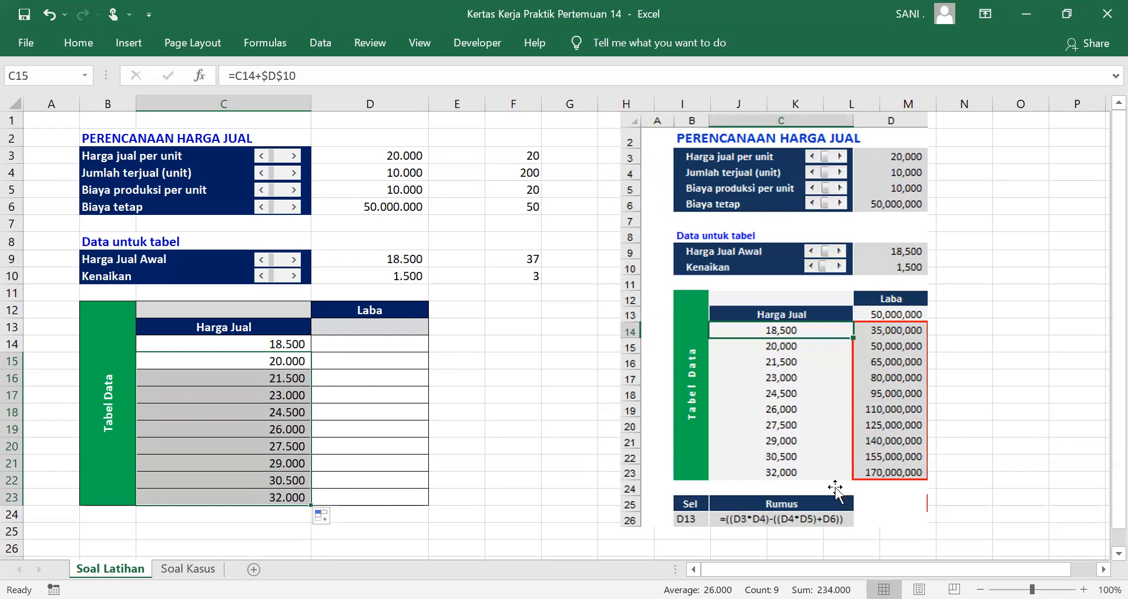
Examine the empty Laba cell D13, the Jumlah terjual value in D4 and the Harga Jual formulas in C14:C16
click(368, 341)
click(409, 333)
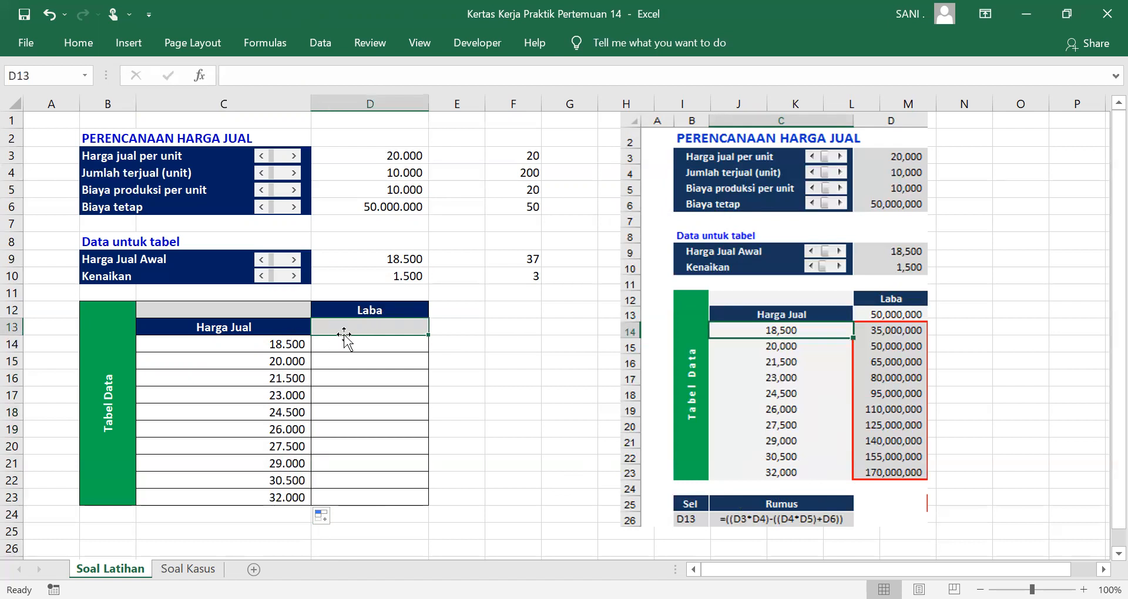
click(381, 174)
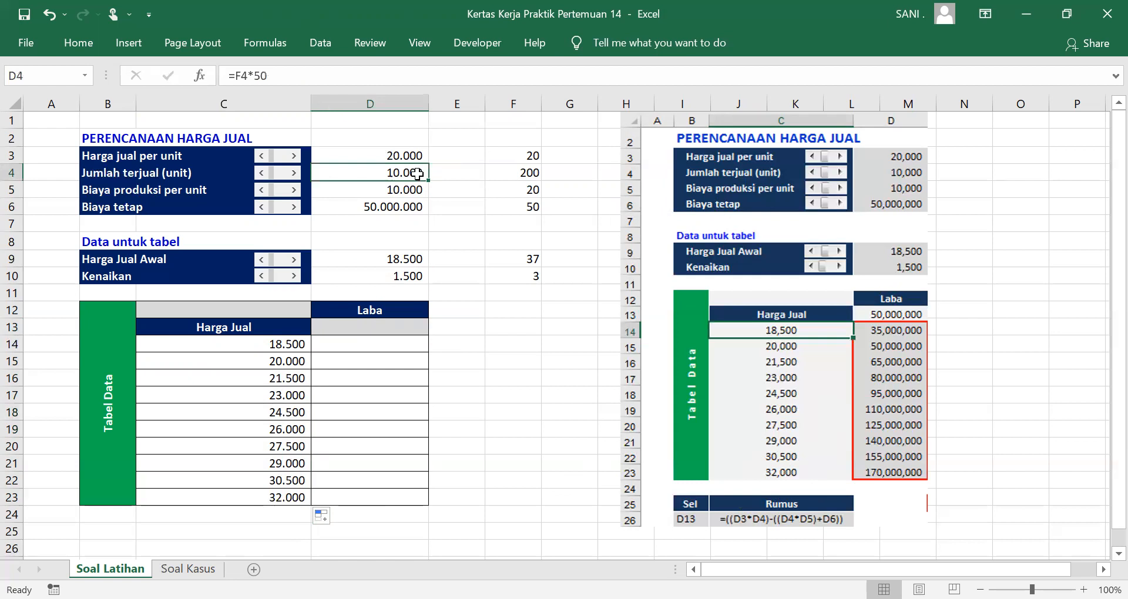
click(280, 345)
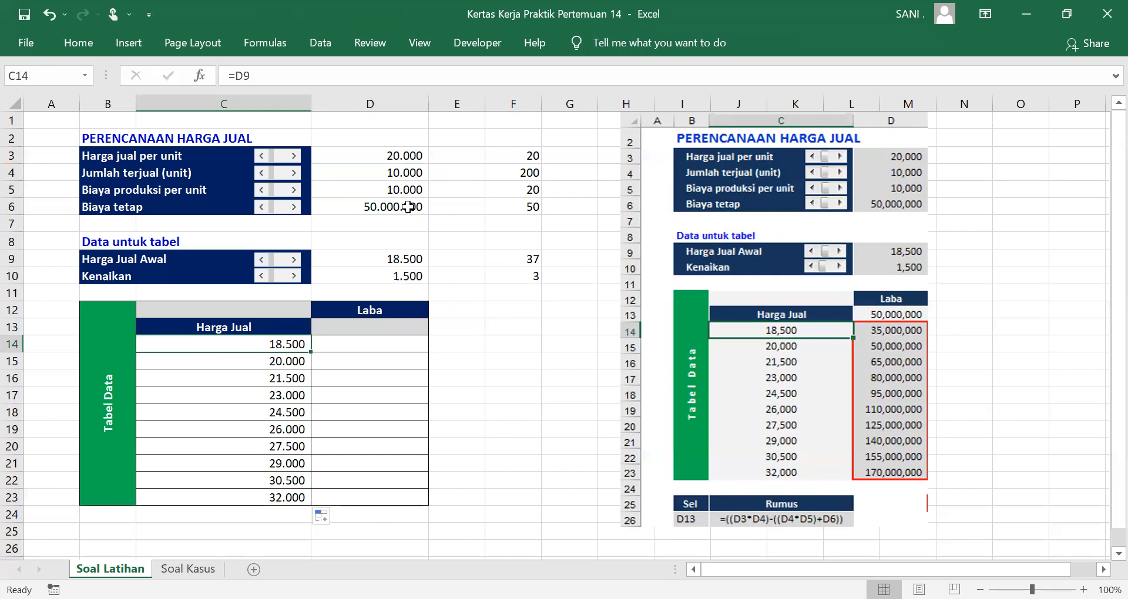
click(406, 328)
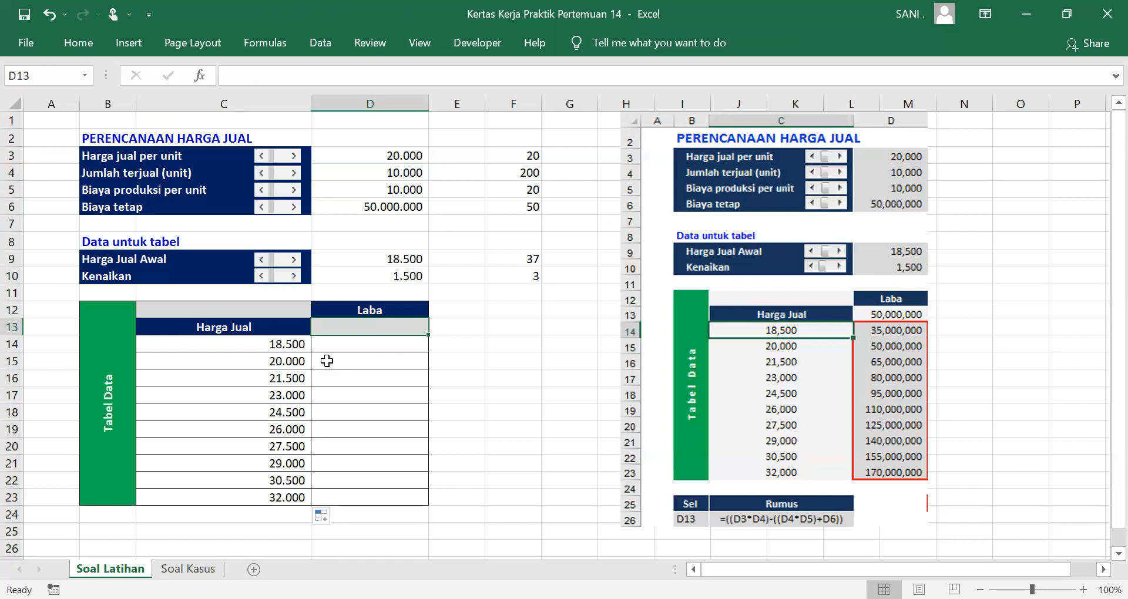
click(295, 363)
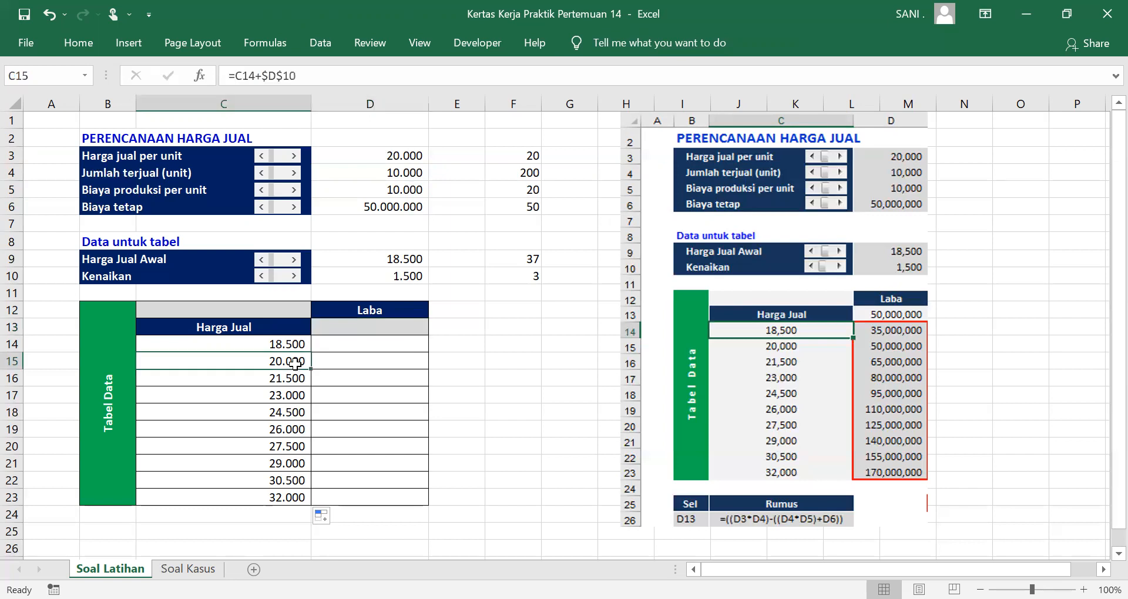
click(291, 379)
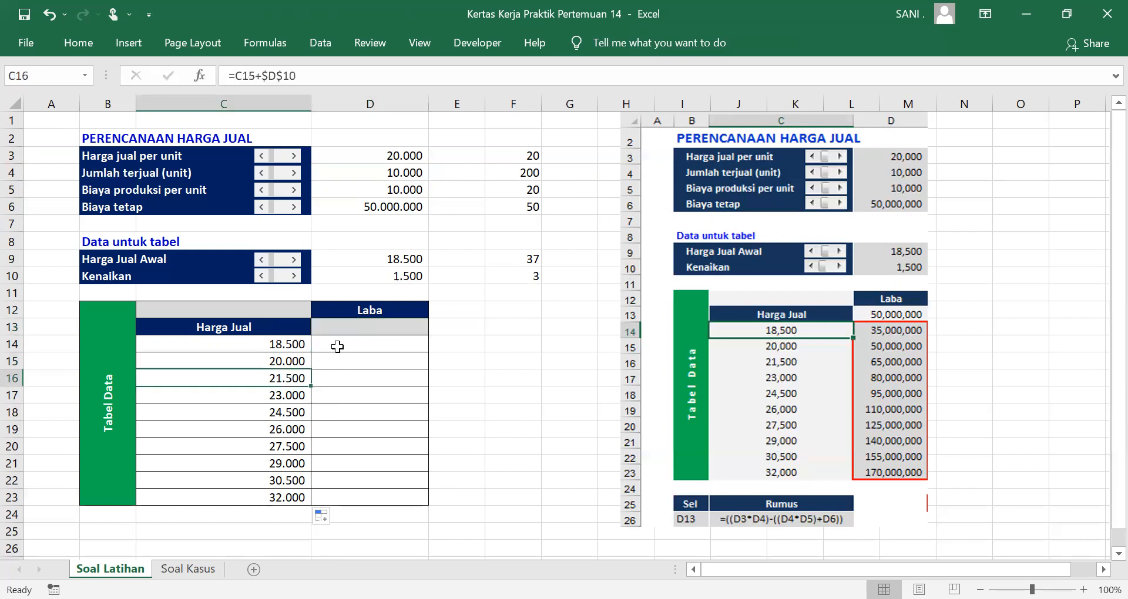
Enter the profit formula =(D3*D4)-((D4*D5)+D6) in D13 under the Laba heading
click(375, 326)
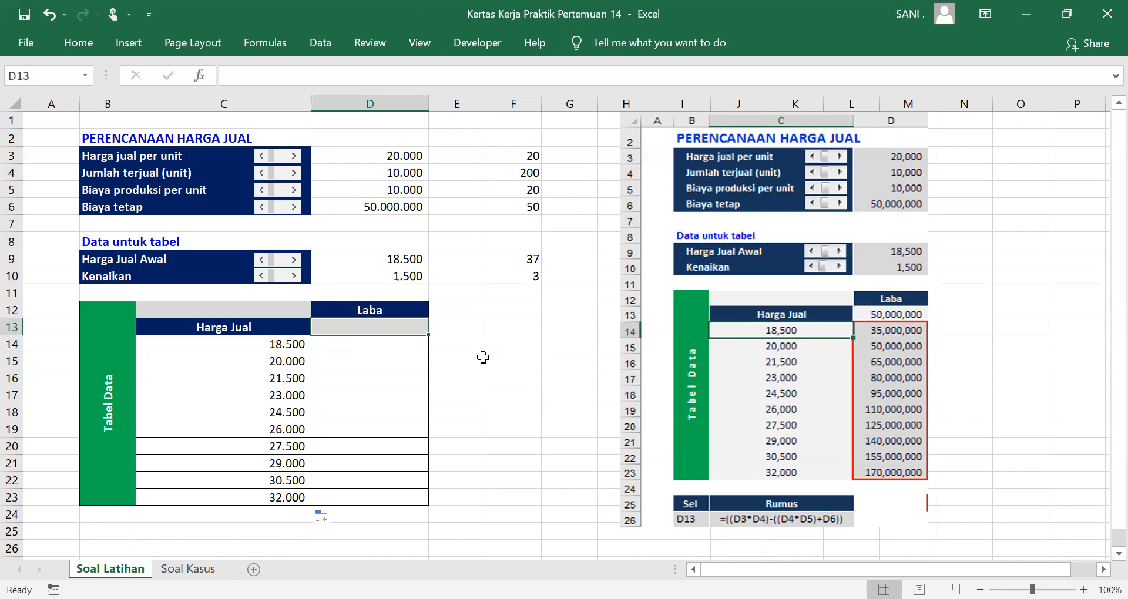
text(=)
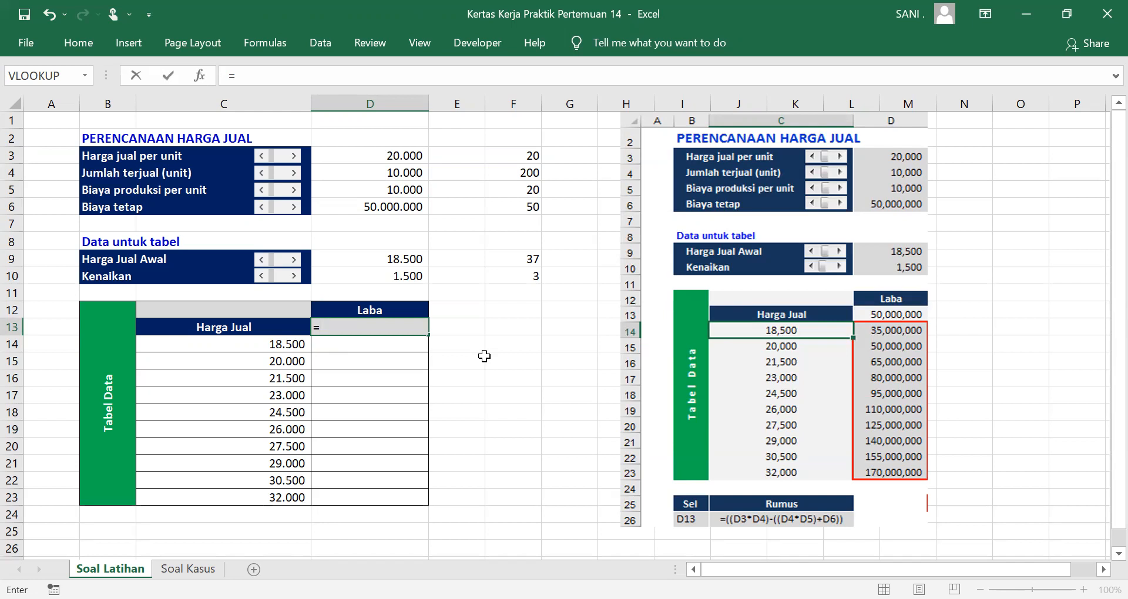
text(()
click(416, 154)
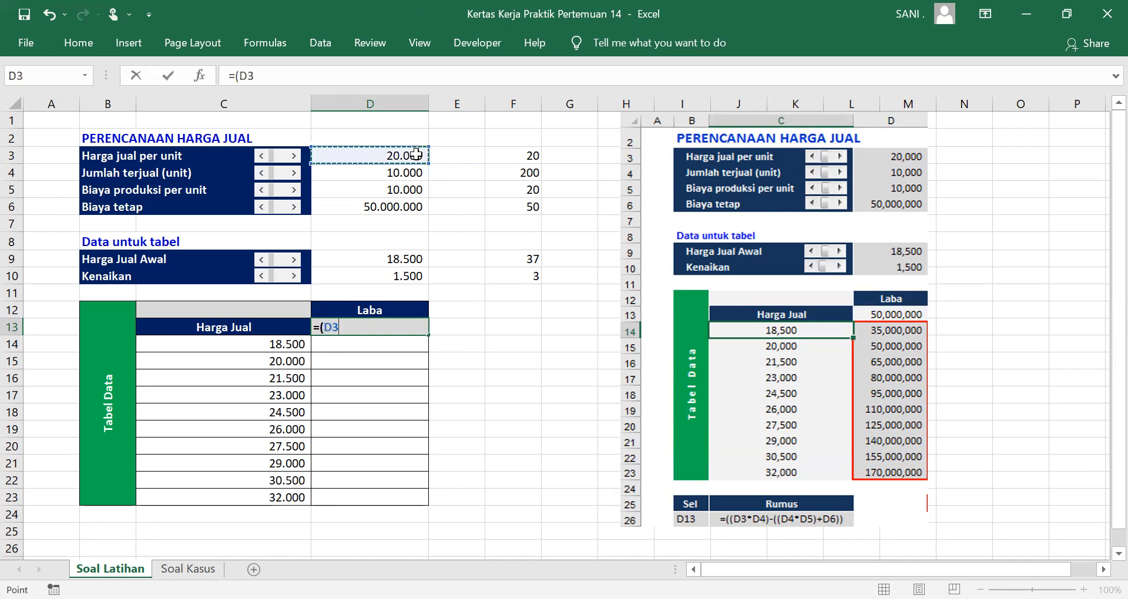
text(*)
click(406, 174)
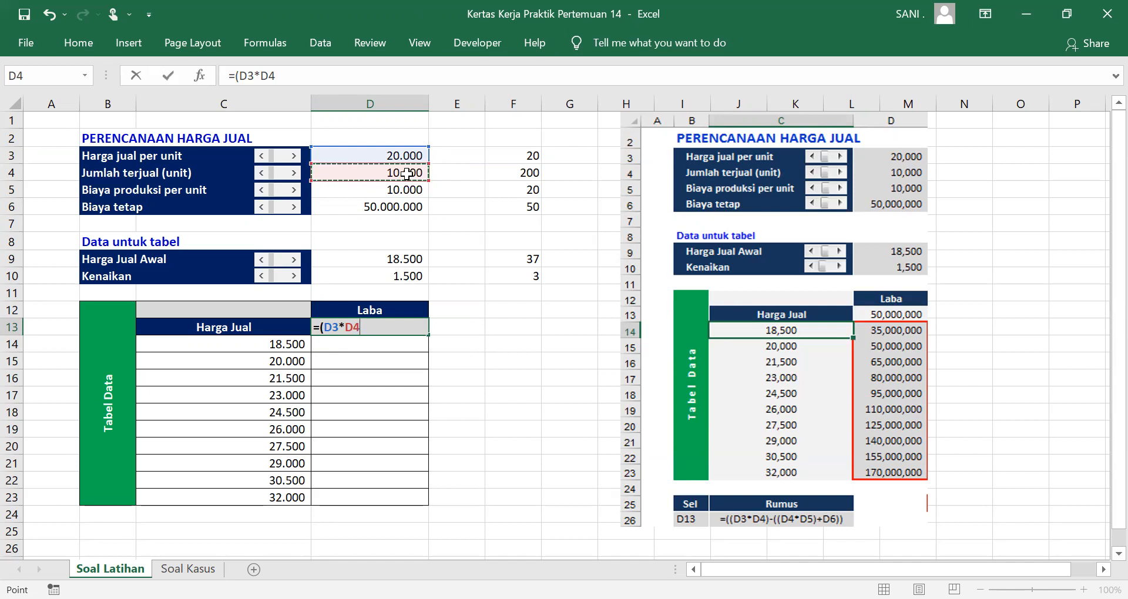
text())
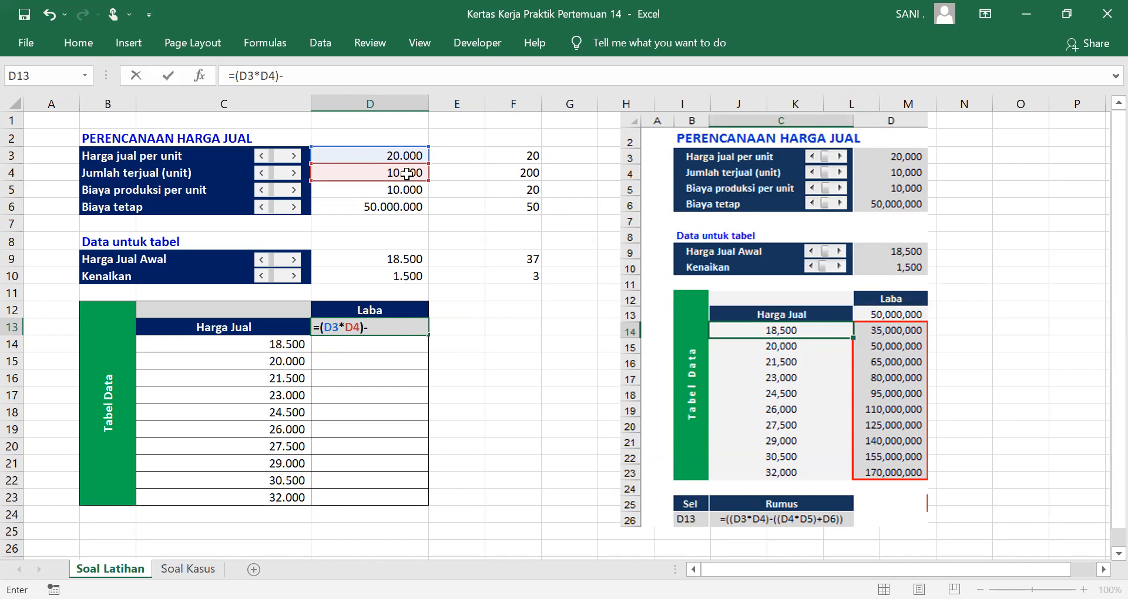
text(-(()
click(387, 174)
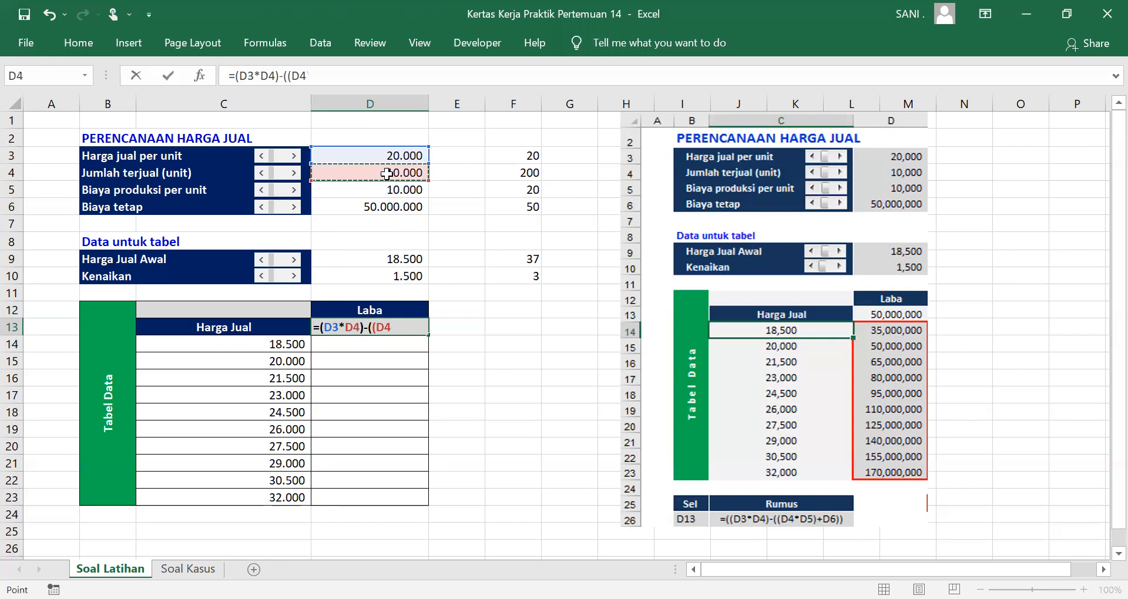
text(*)
click(392, 190)
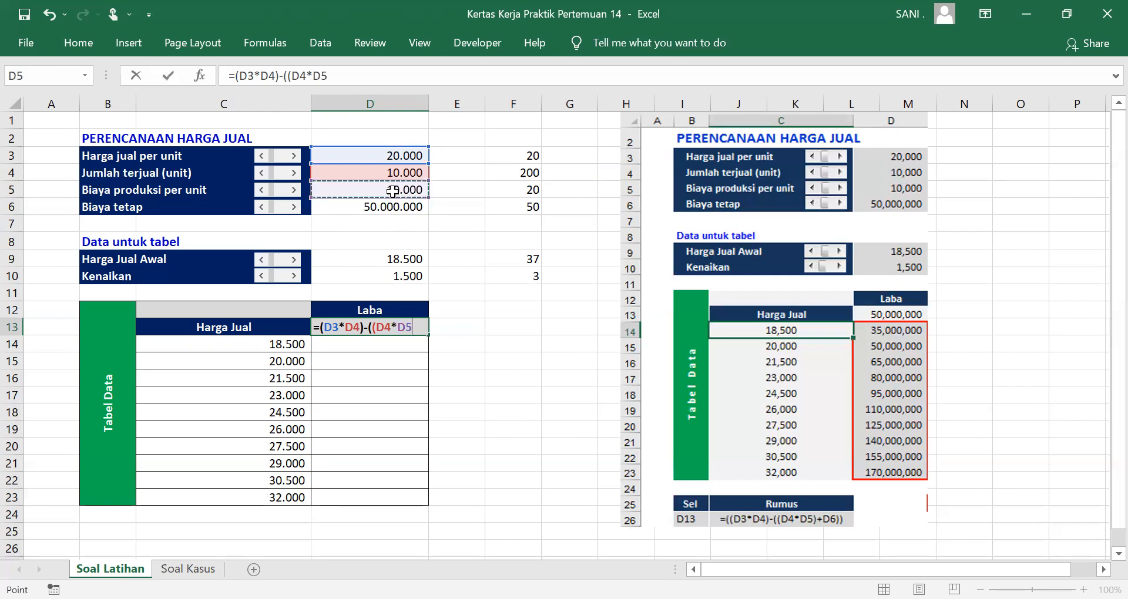
text())
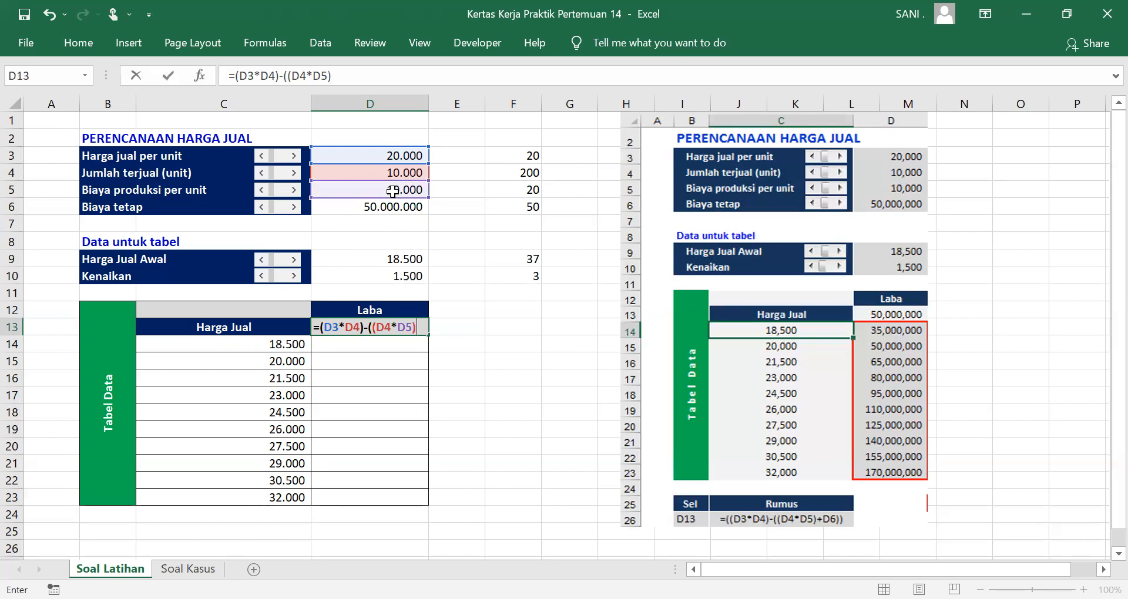
text(+)
click(391, 207)
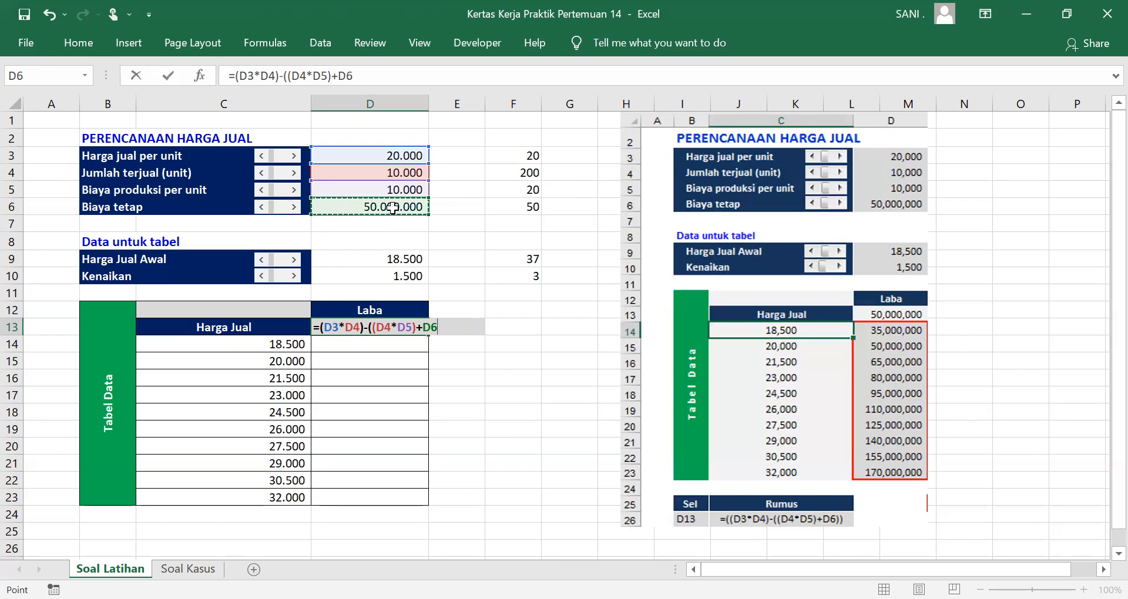
text())
key(Return)
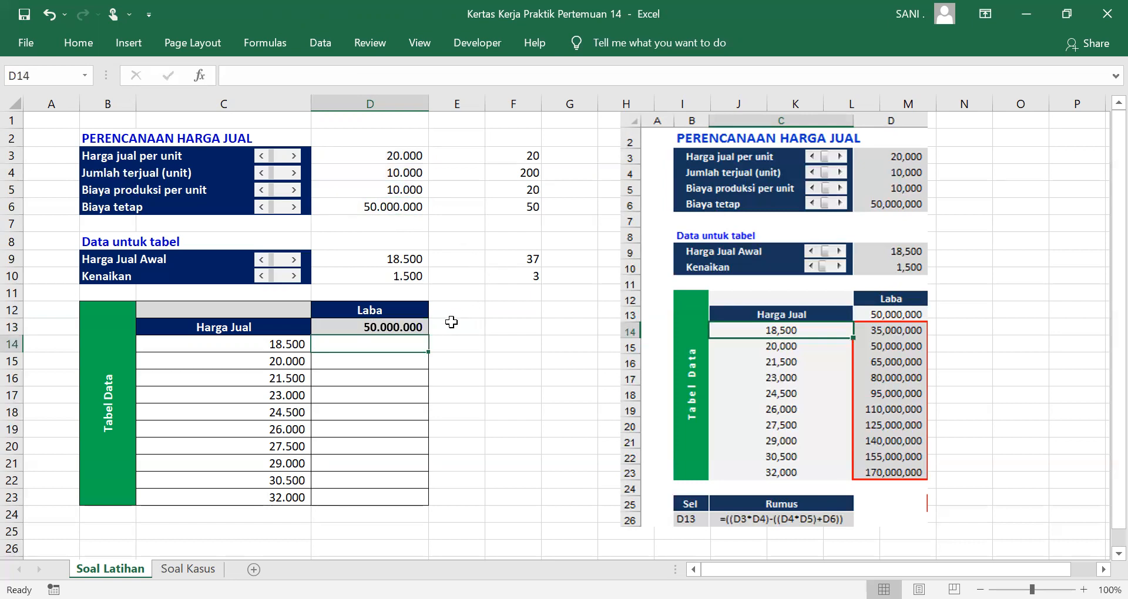
Review the Laba formula in D13, its source cells D3:D6 and the Harga Jual formulas in C14:C16
click(411, 326)
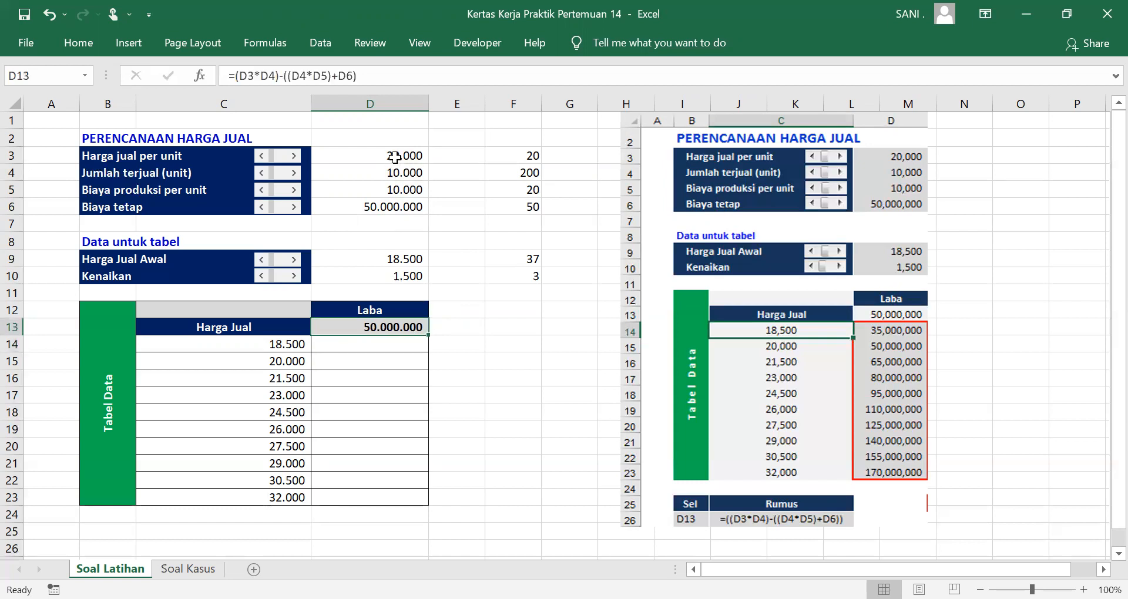
click(394, 155)
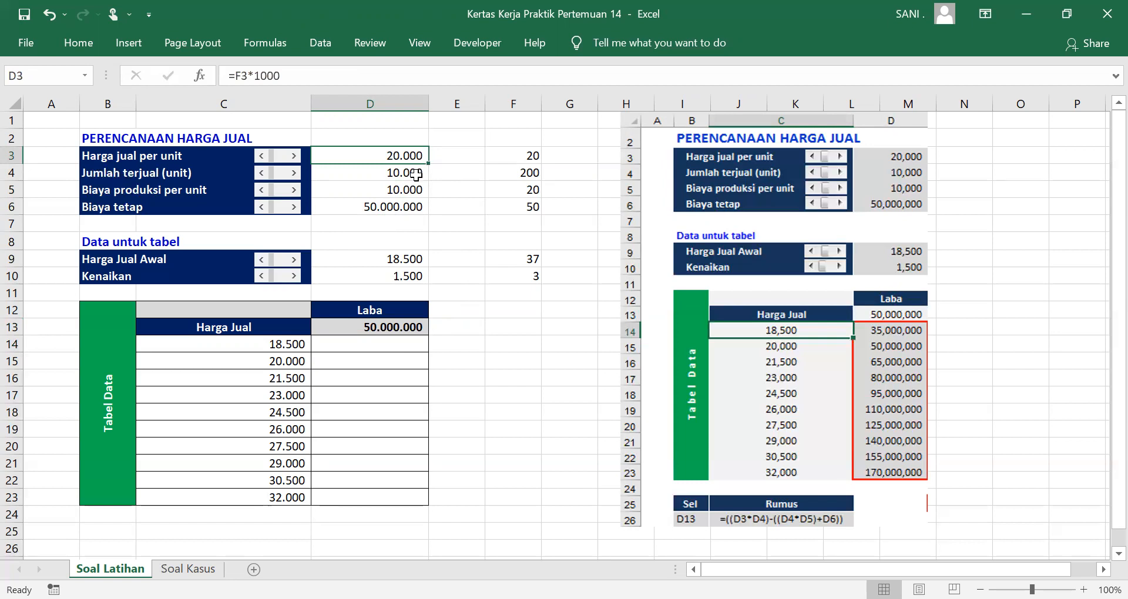
click(414, 172)
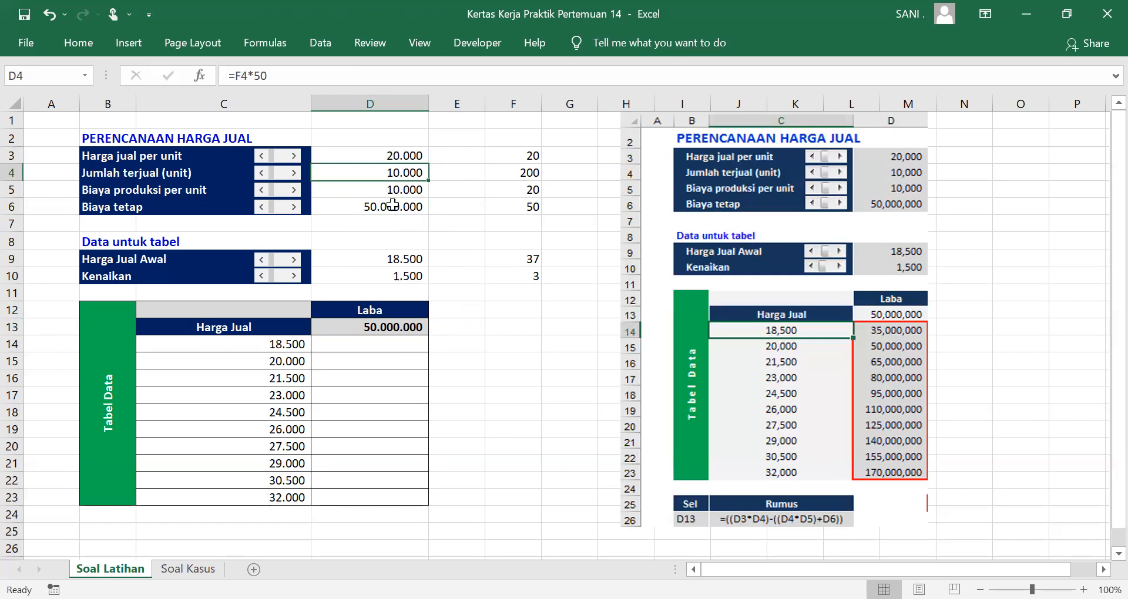
click(408, 192)
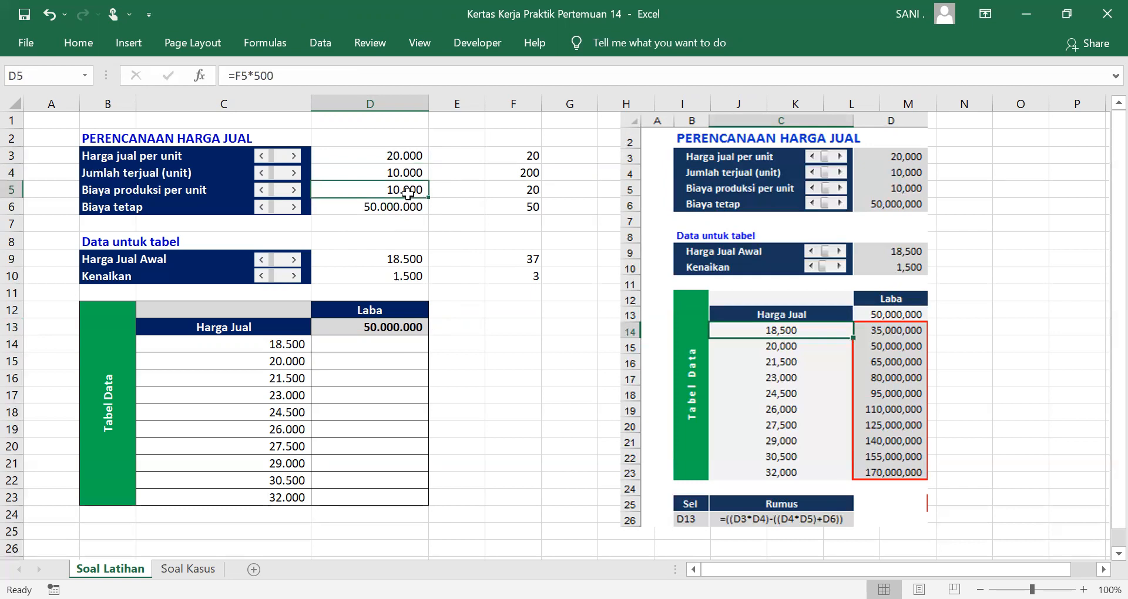
click(405, 206)
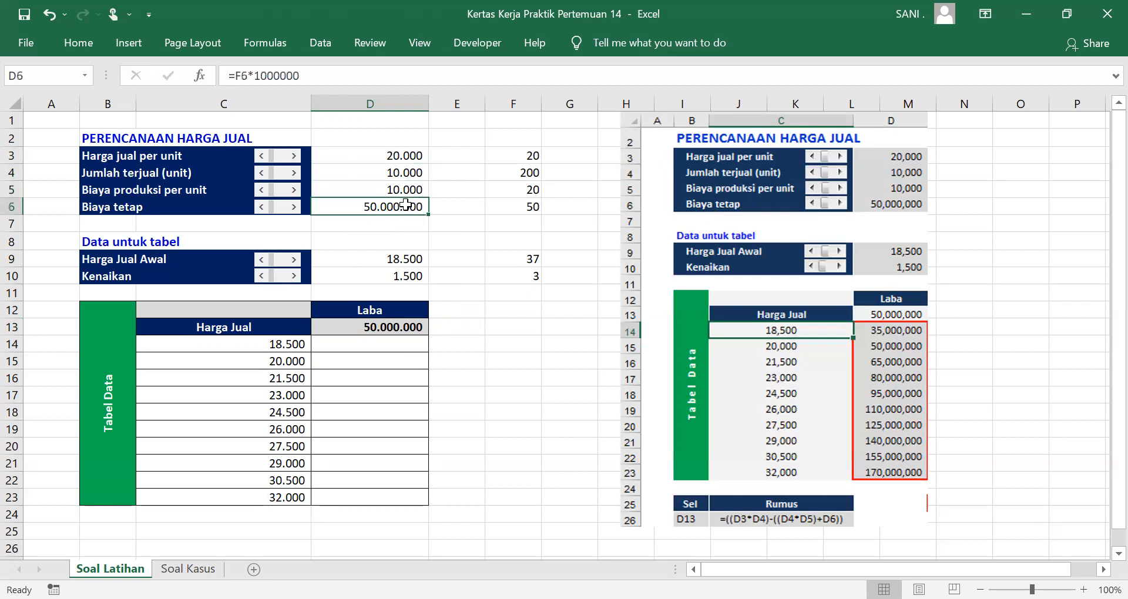
click(419, 327)
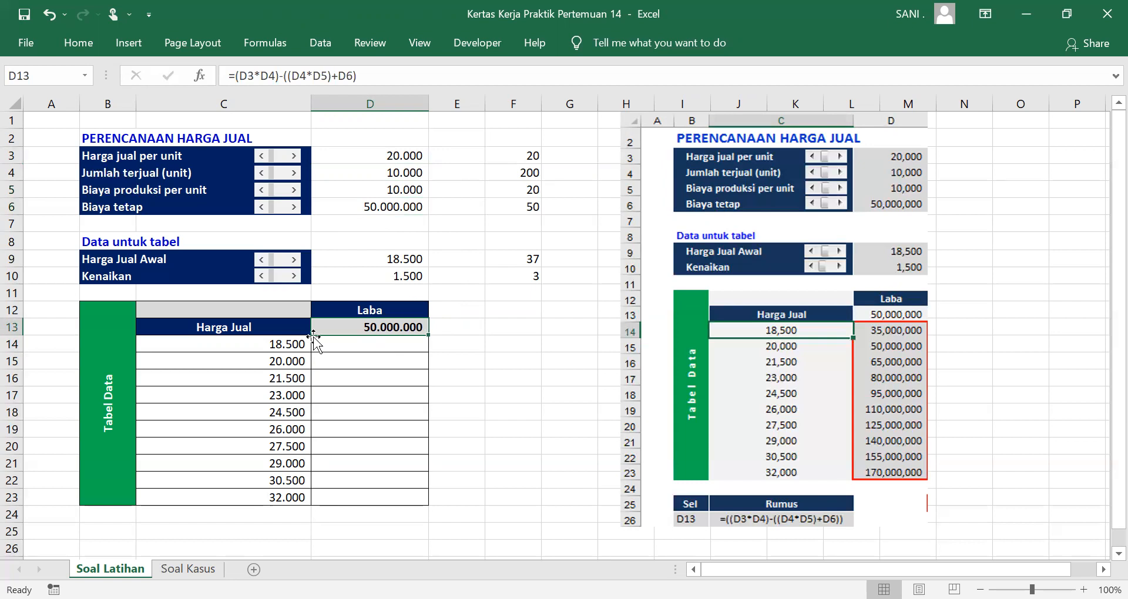
click(297, 345)
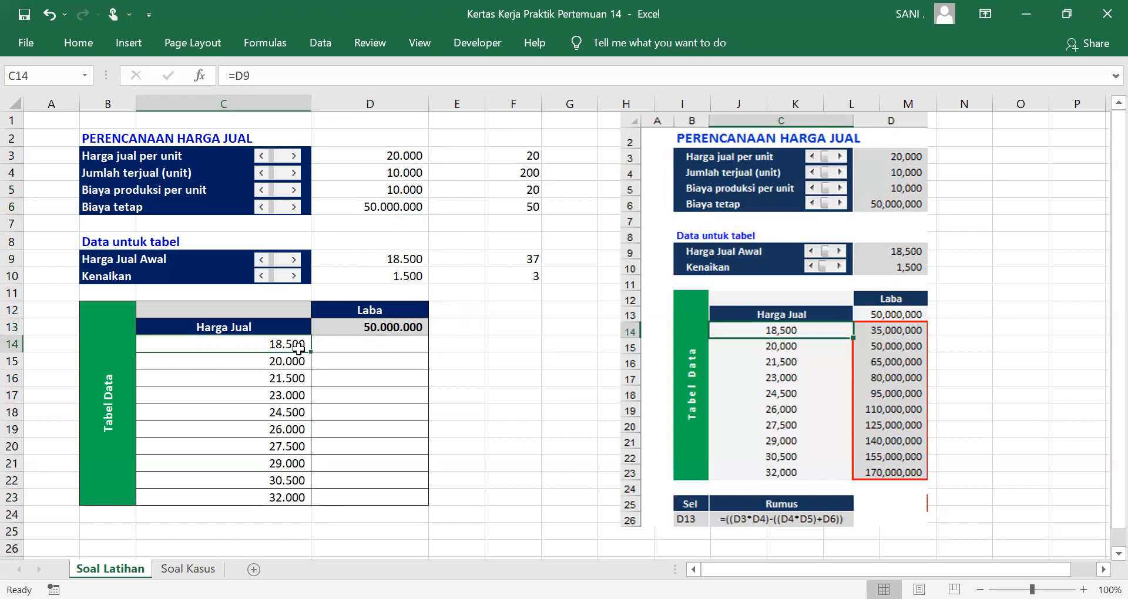
click(291, 359)
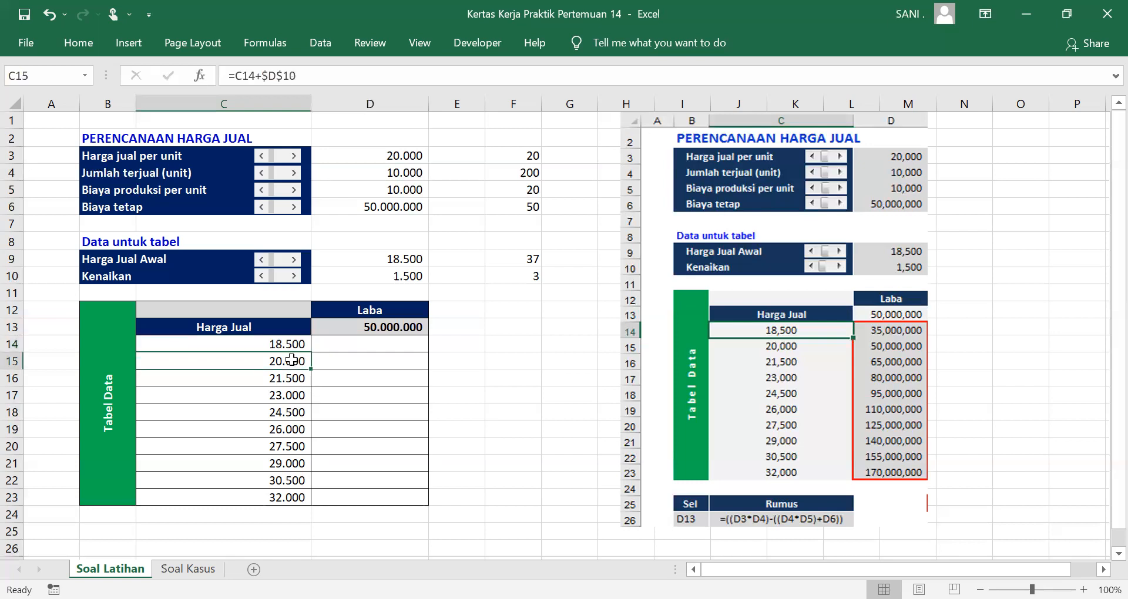
click(296, 378)
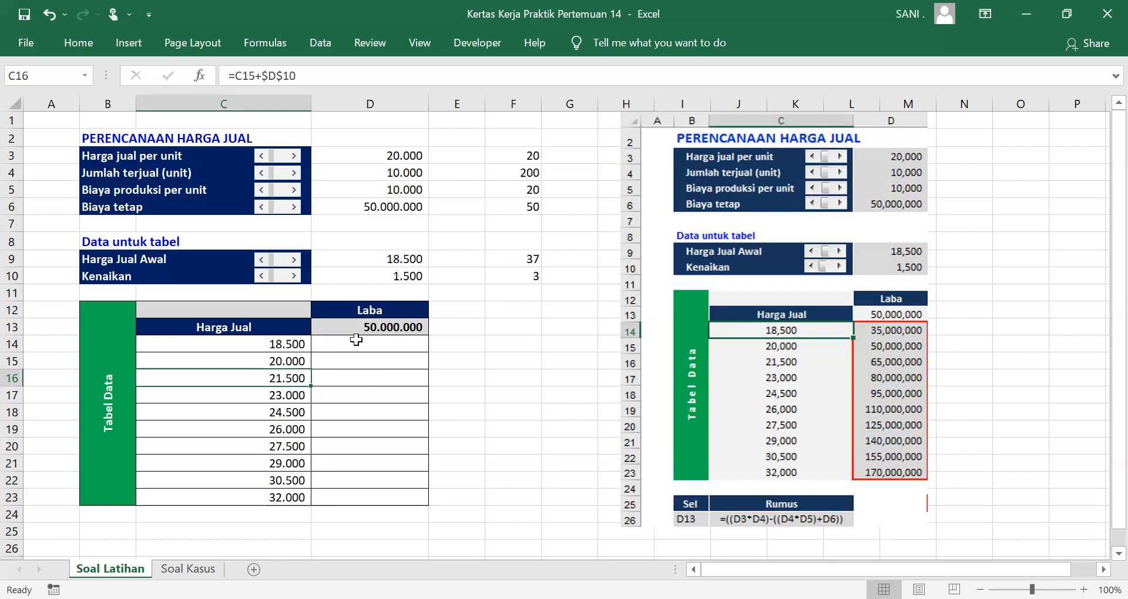
Create a one-variable What-If data table over C13:D23 with $D$3 as the column input cell
click(296, 326)
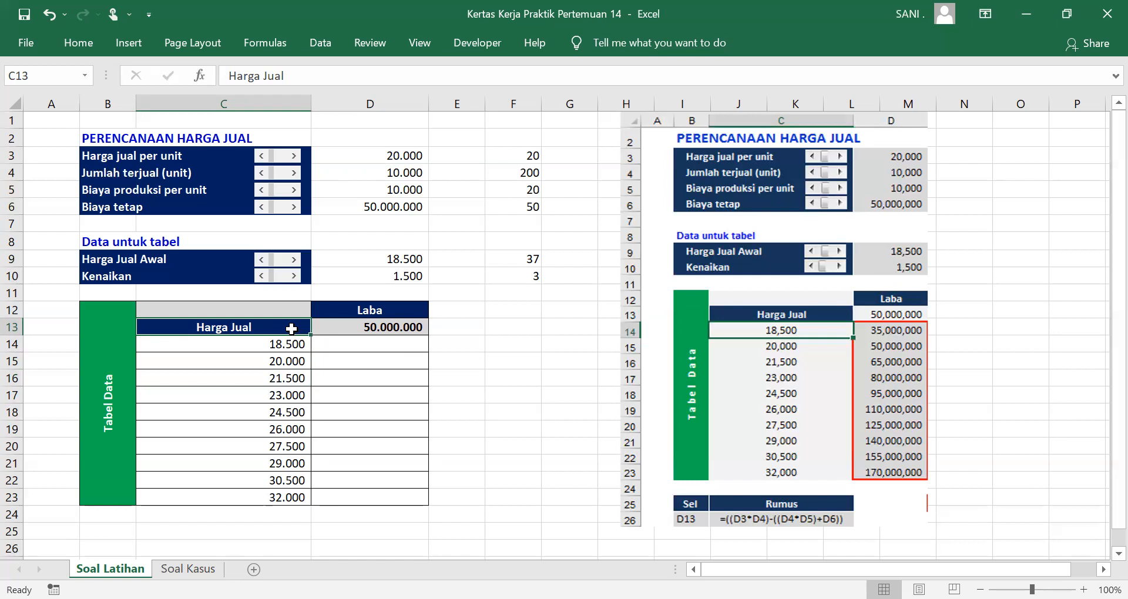
drag(288, 328, 388, 493)
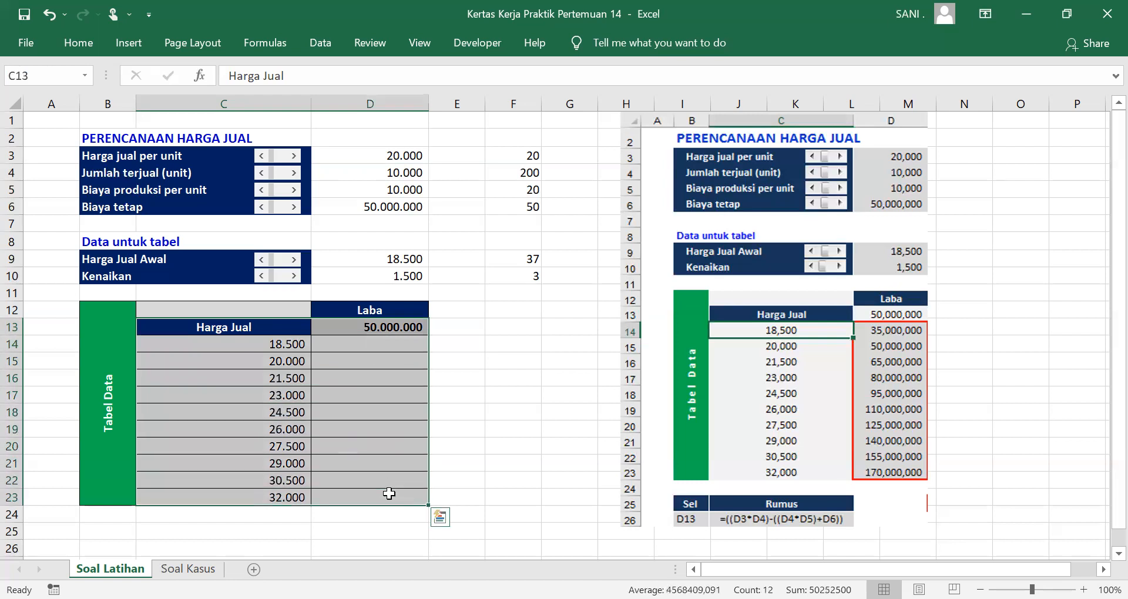
click(216, 327)
drag(215, 327, 393, 499)
click(321, 49)
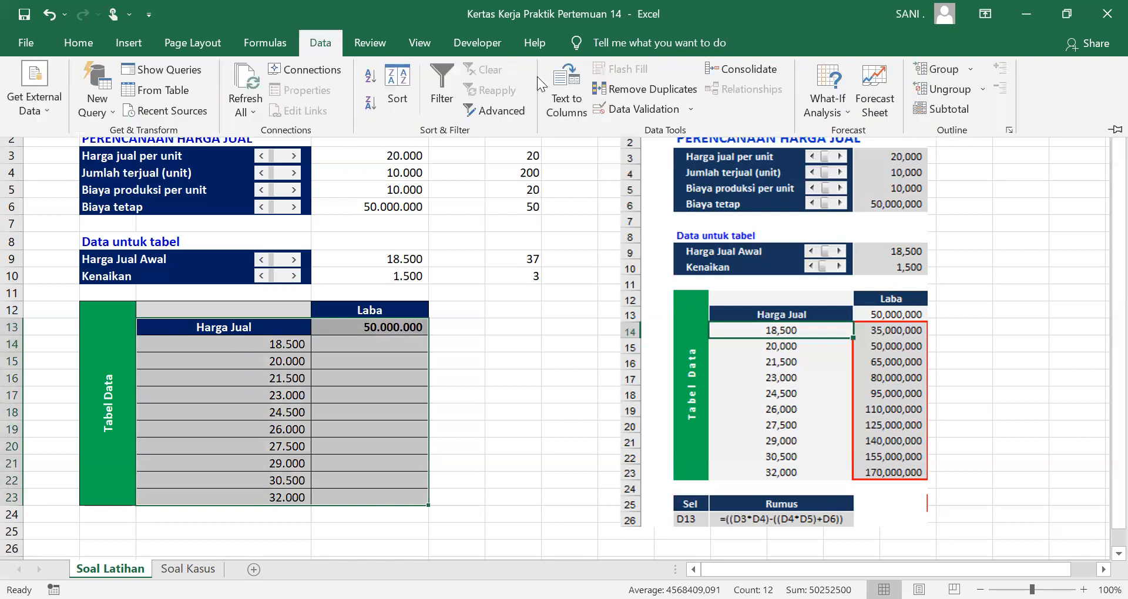
click(691, 109)
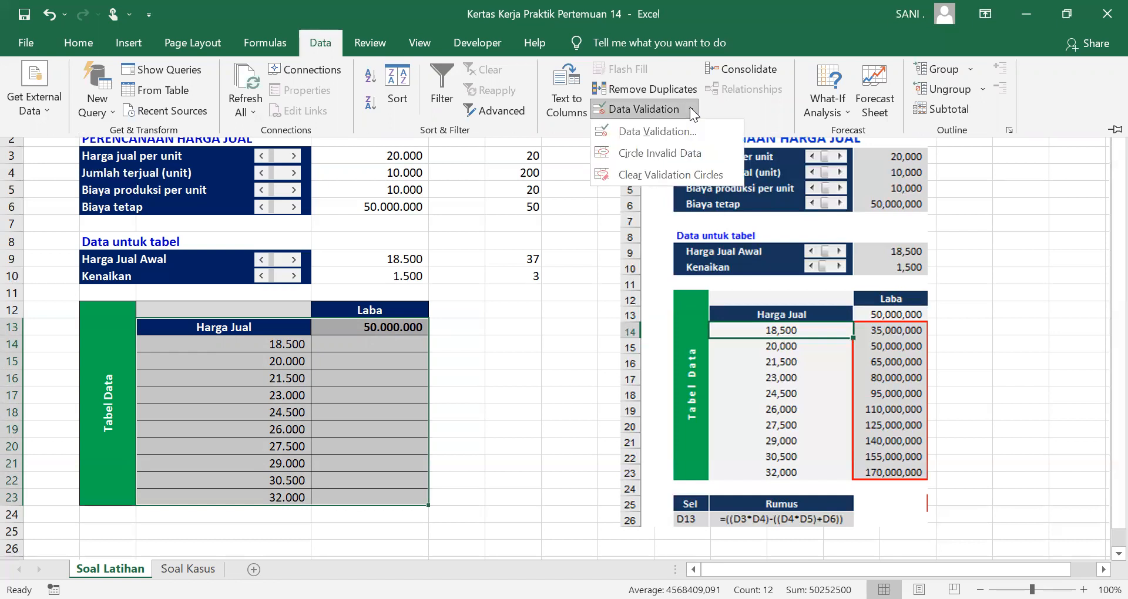
click(848, 117)
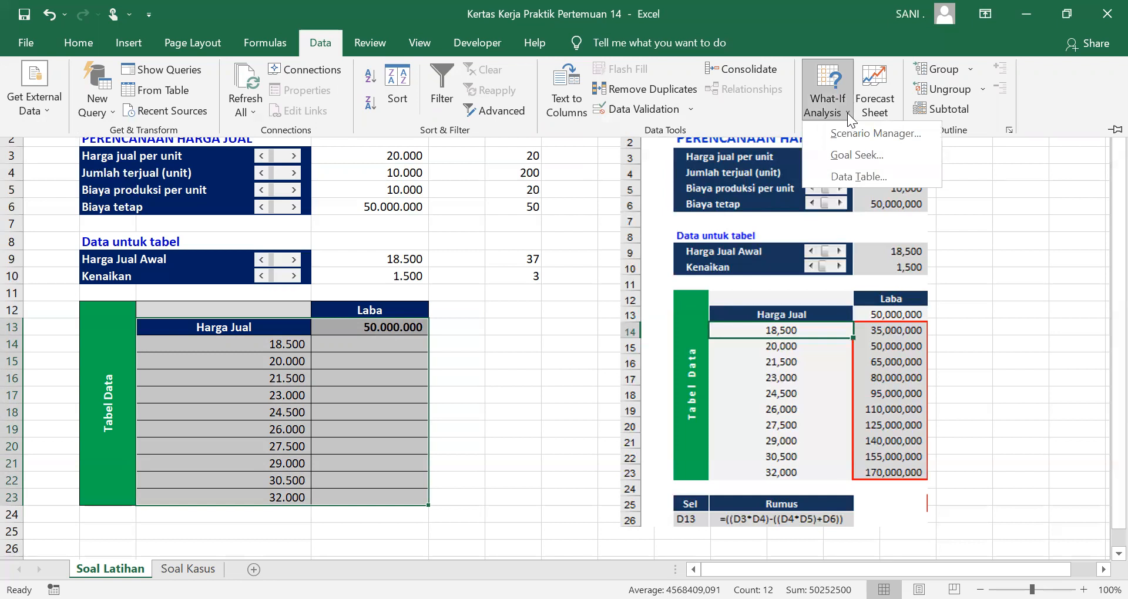
click(847, 177)
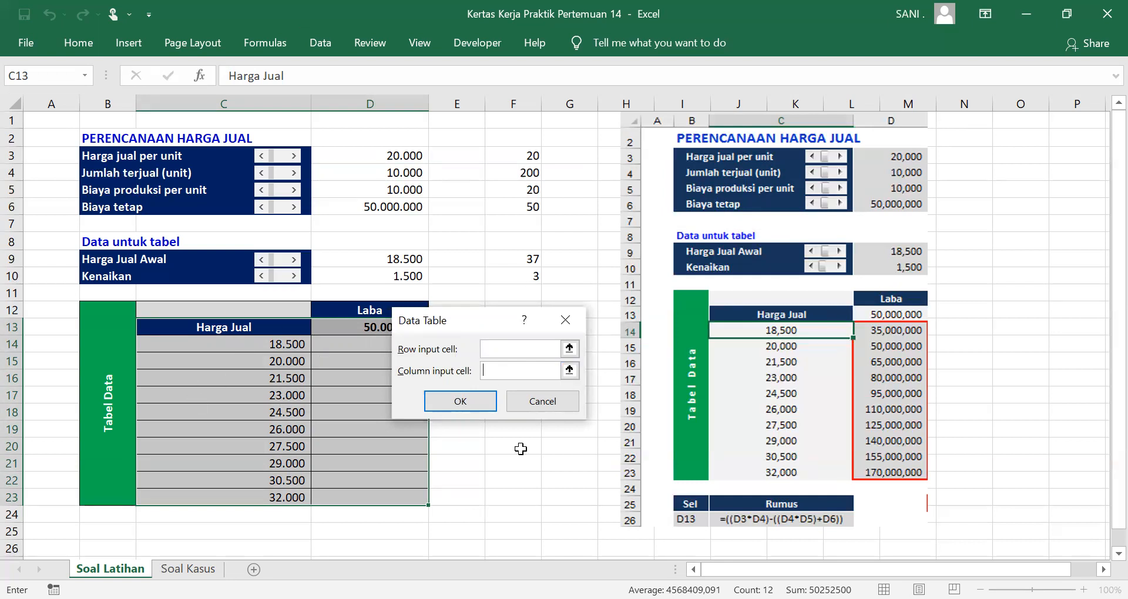
click(568, 370)
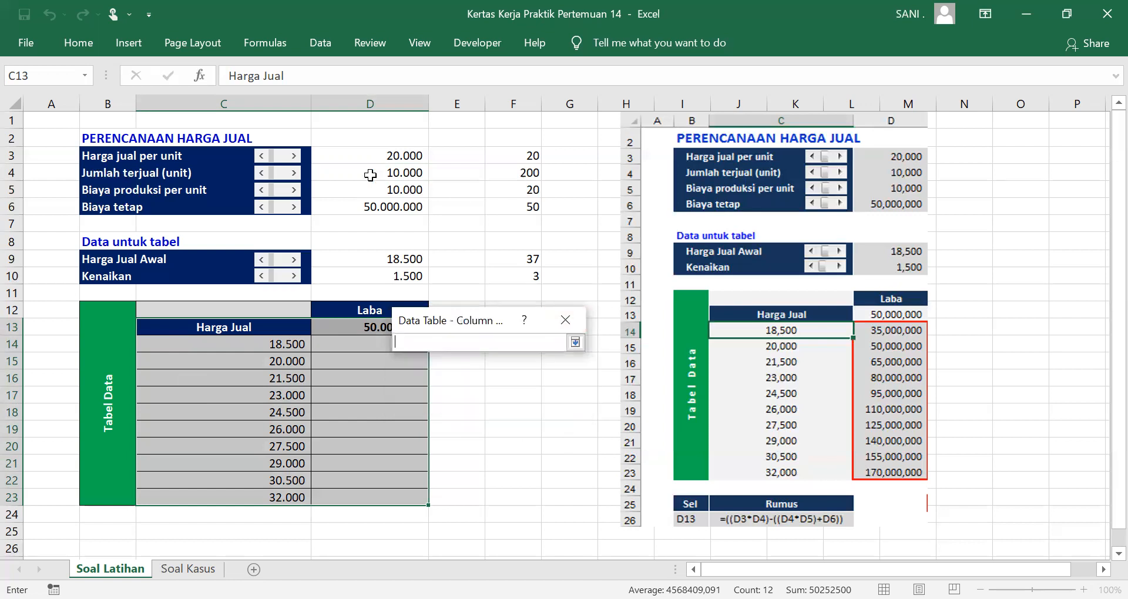
click(384, 155)
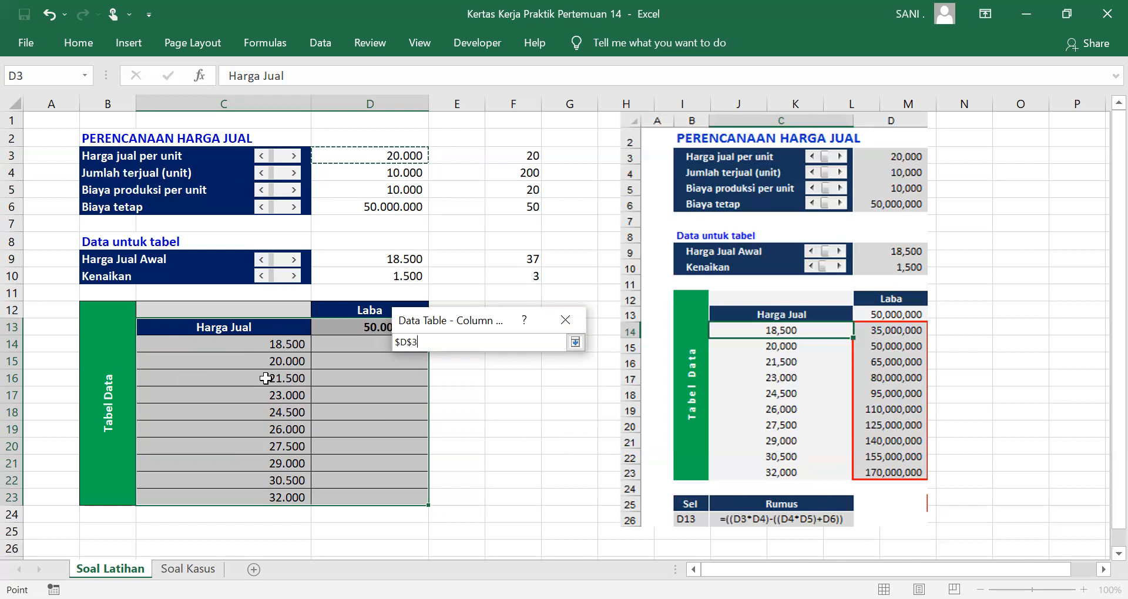
key(Return)
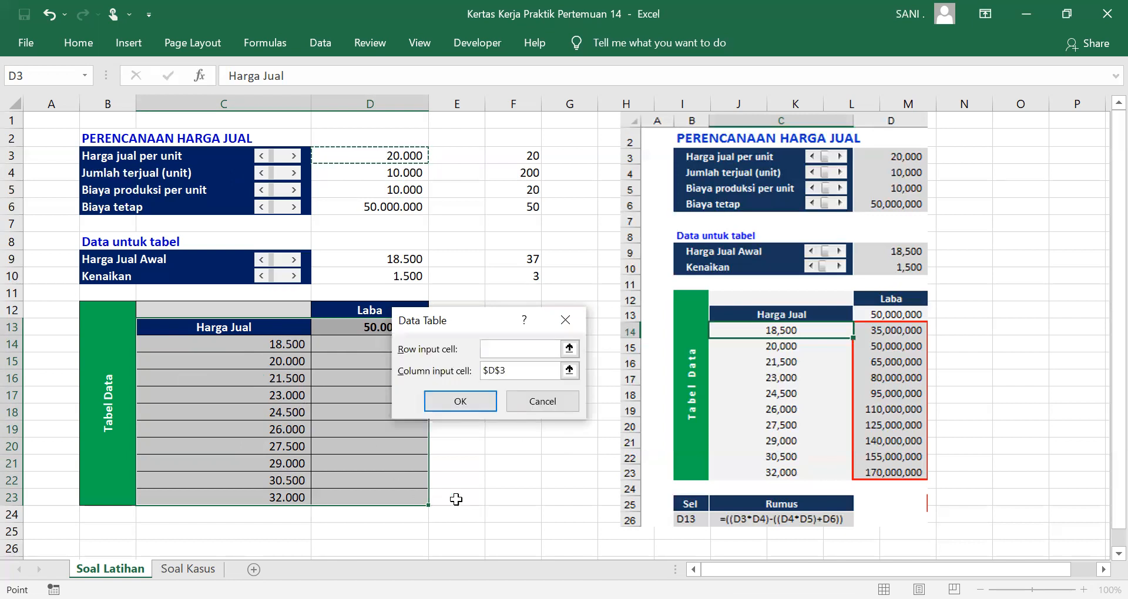
click(459, 402)
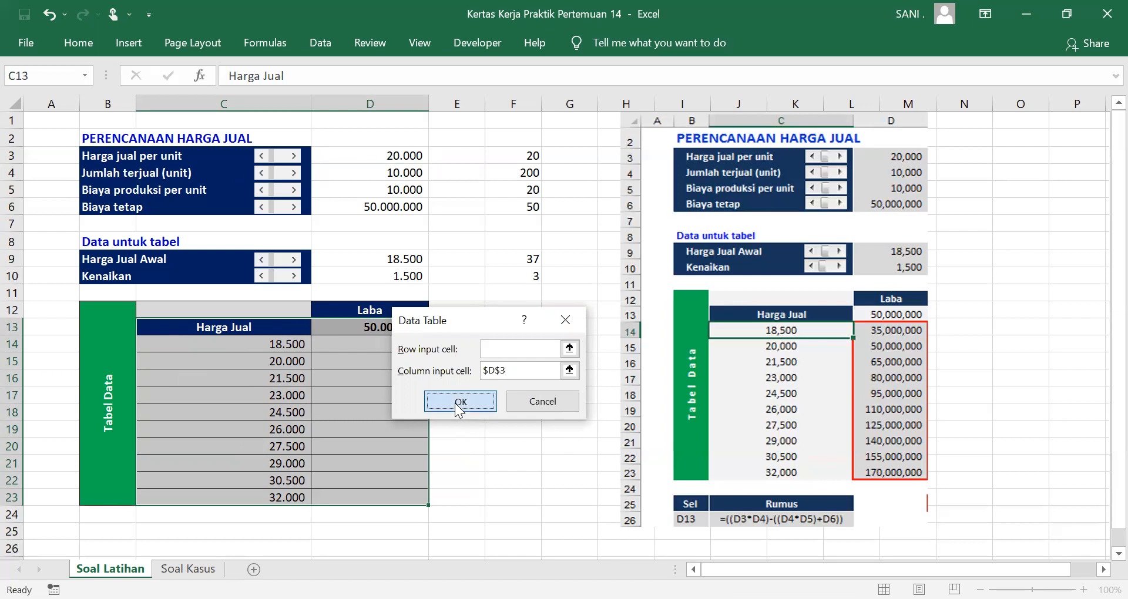
Format the data table range C13:D23 with thousands separators and no decimal places
click(72, 47)
click(584, 102)
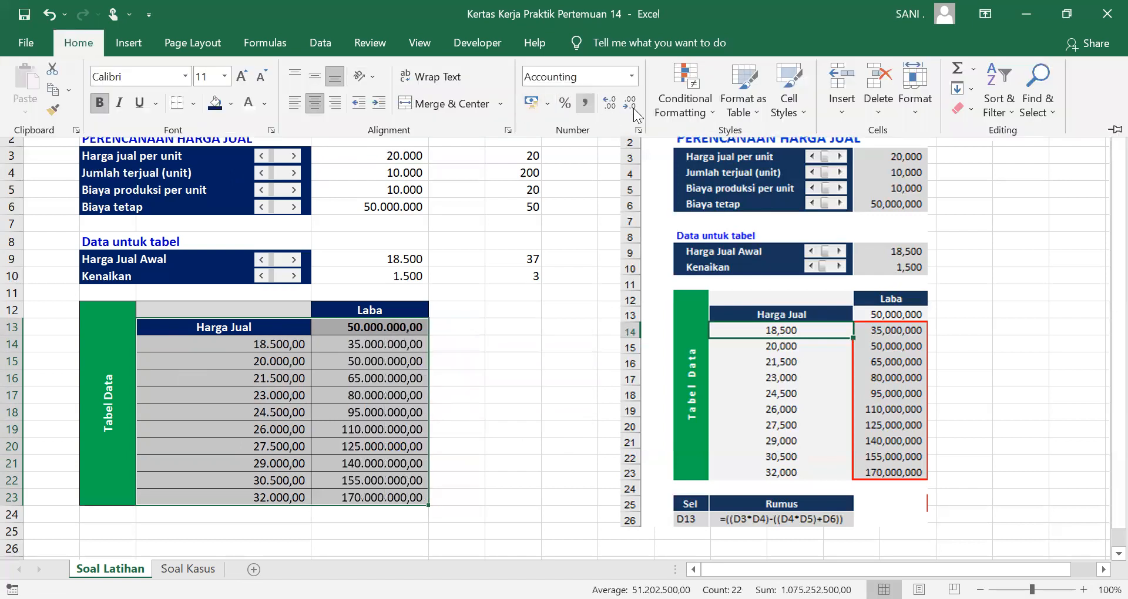
click(630, 103)
click(630, 103)
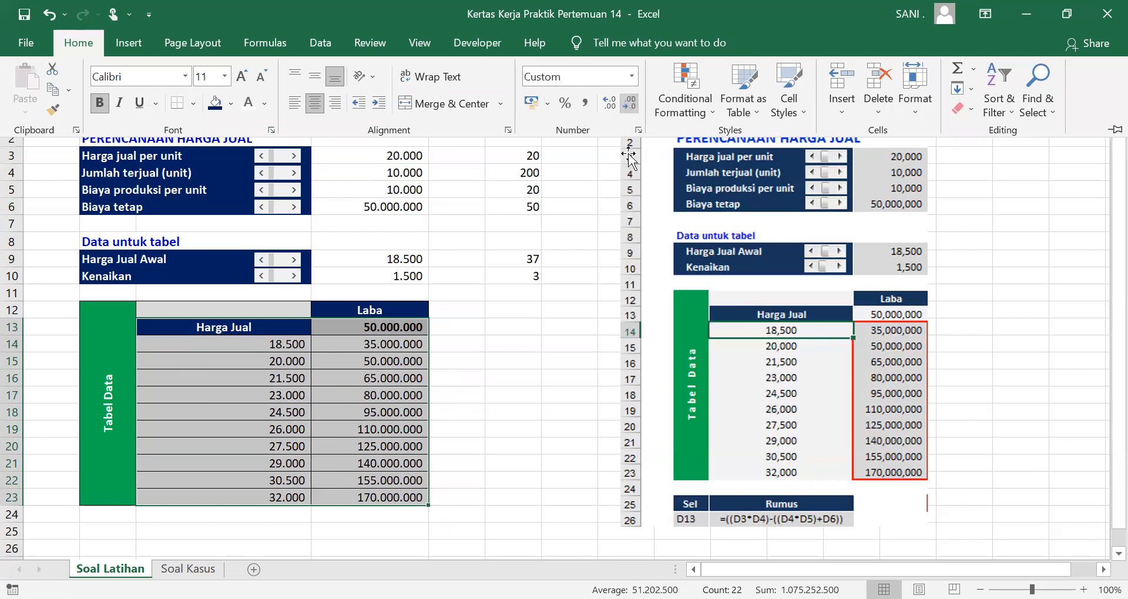
click(436, 513)
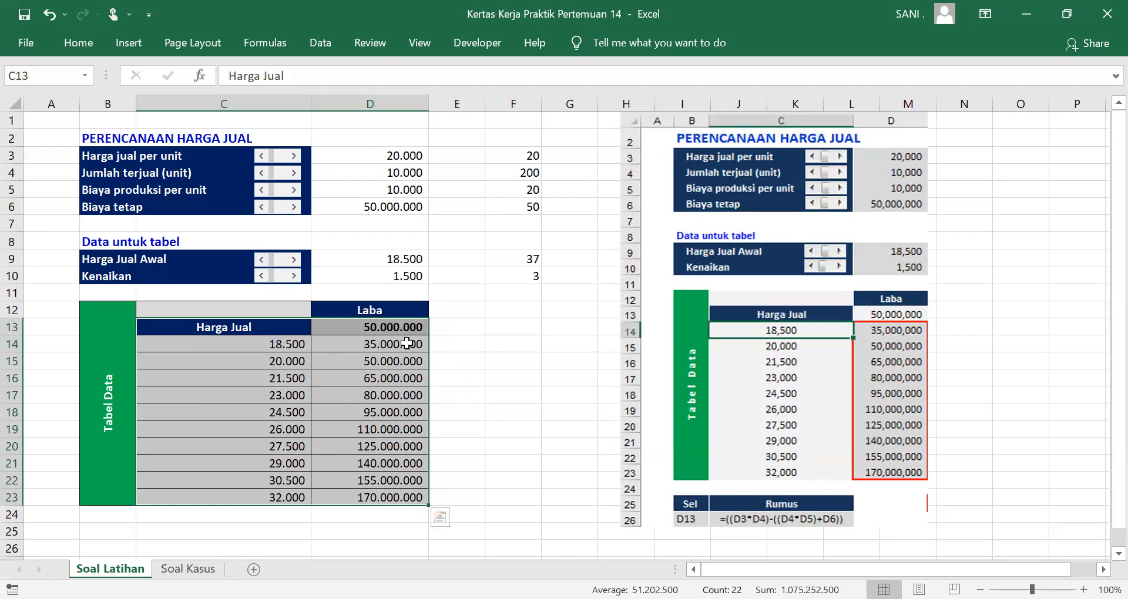
Examine the data table results in D14:D23, the Harga Jual formulas in C14, C15 and C17, and the production cost formula in D5
click(406, 344)
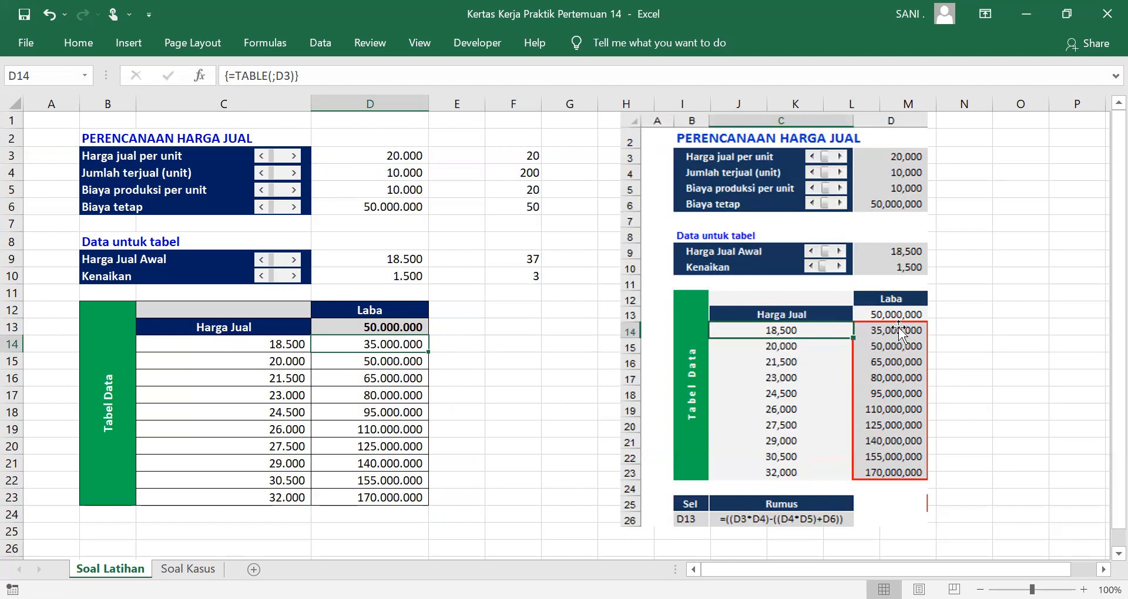
click(249, 347)
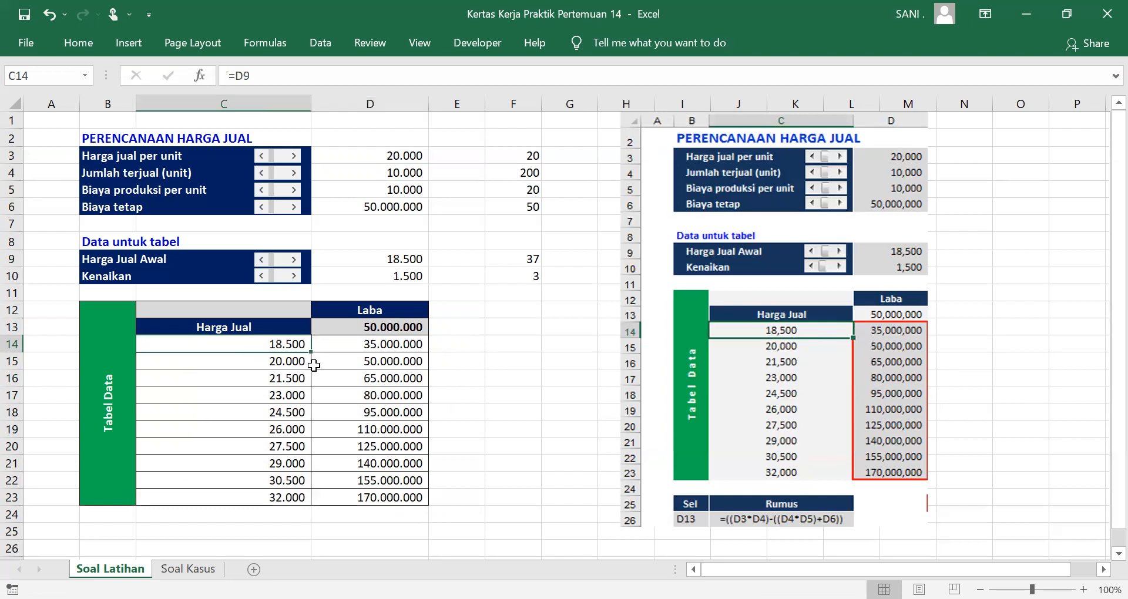
click(367, 349)
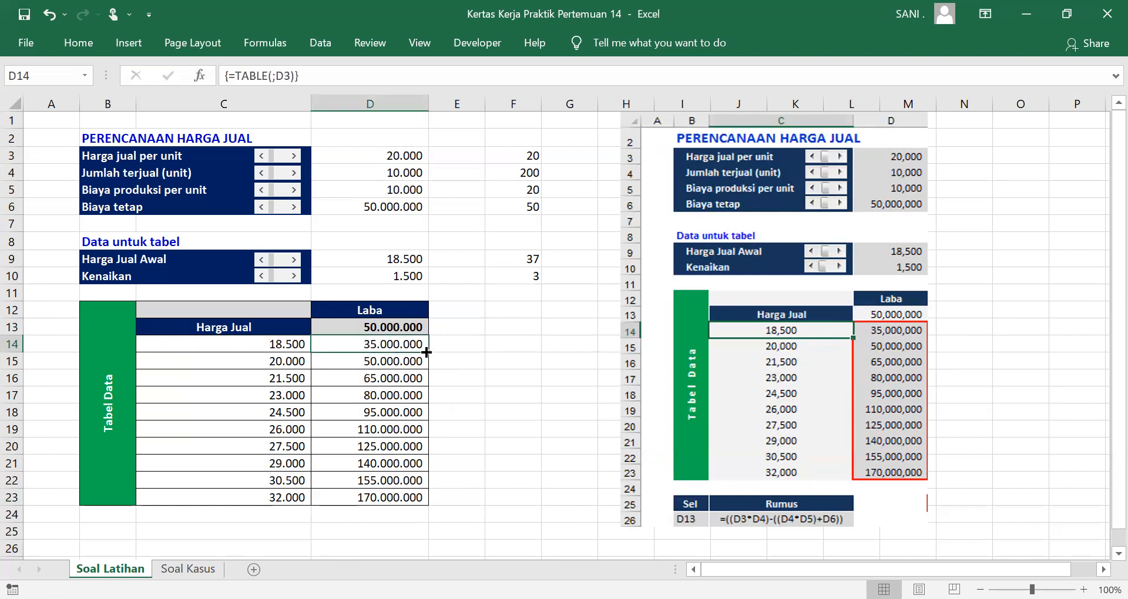
click(284, 358)
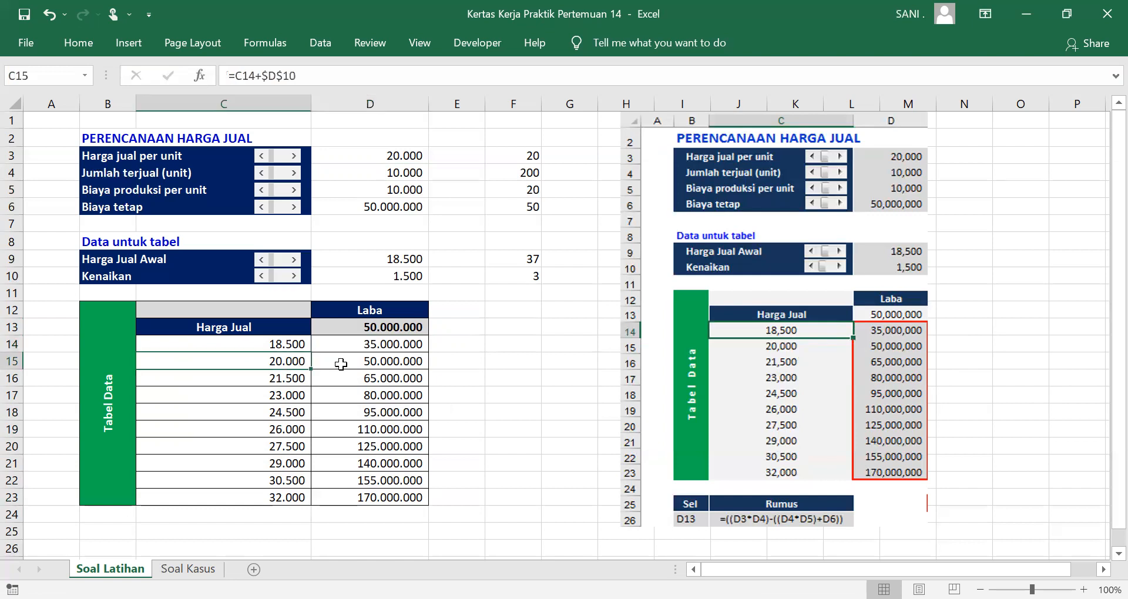
click(400, 361)
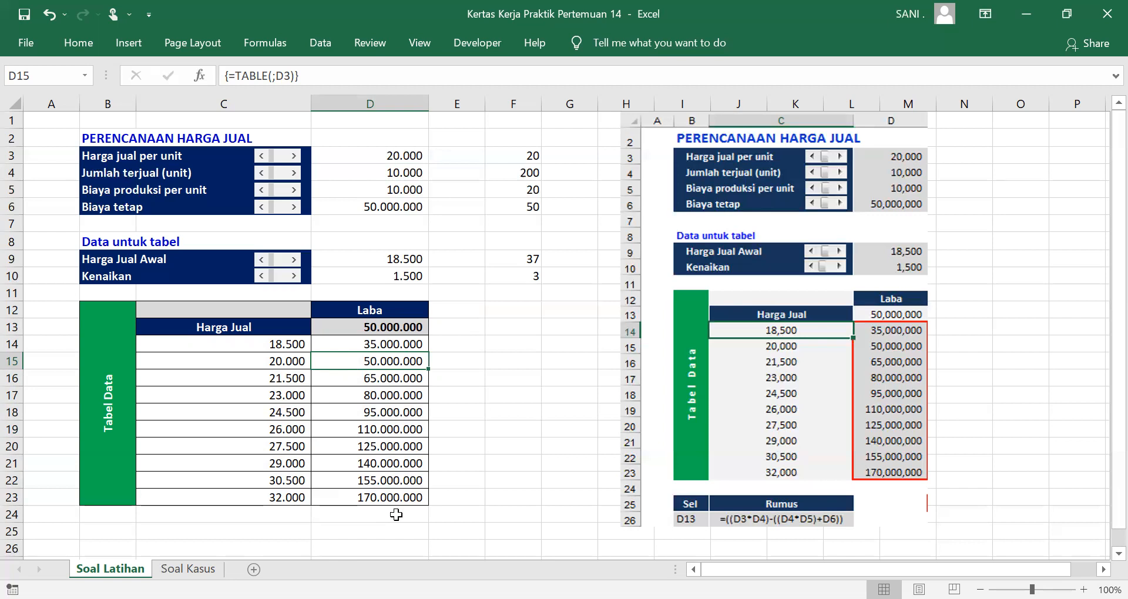
click(383, 189)
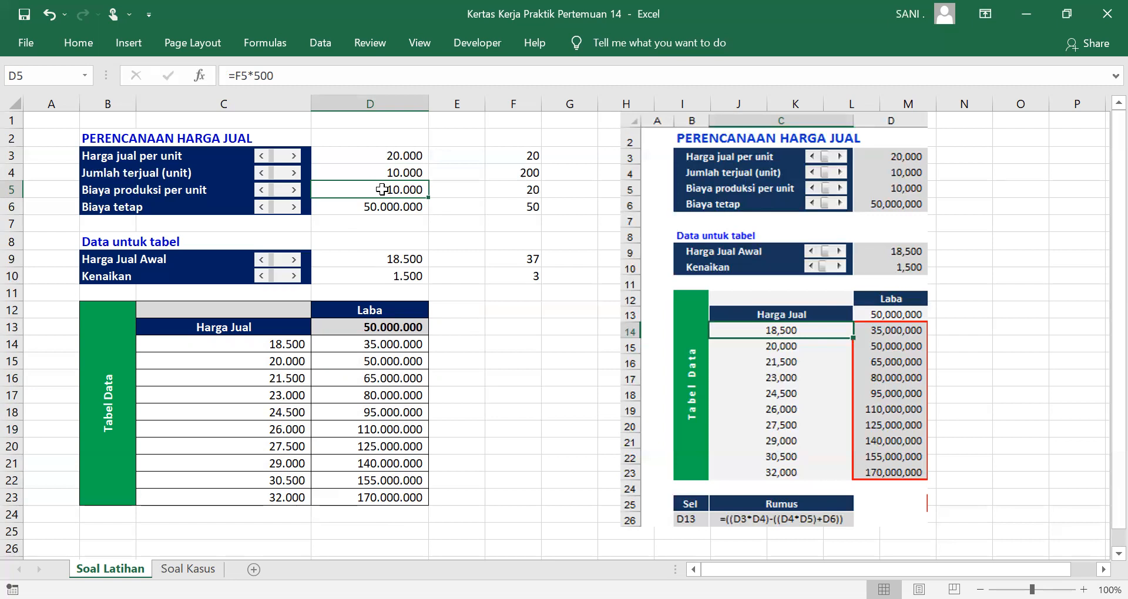
drag(387, 347, 385, 498)
drag(374, 345, 369, 499)
click(279, 398)
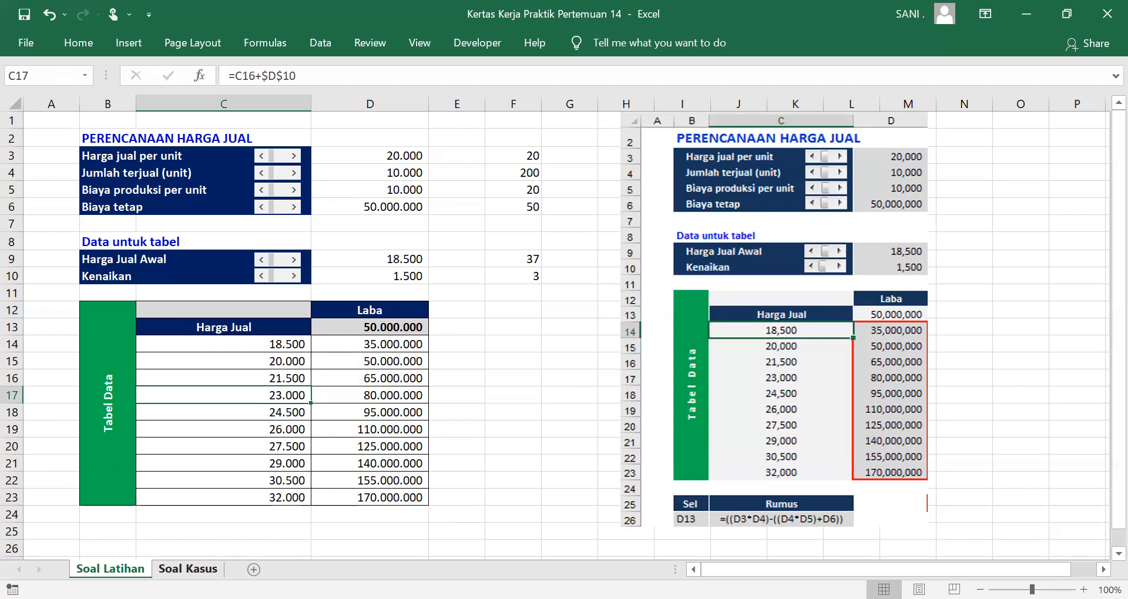
Switch to the Soal Kasus worksheet
click(188, 569)
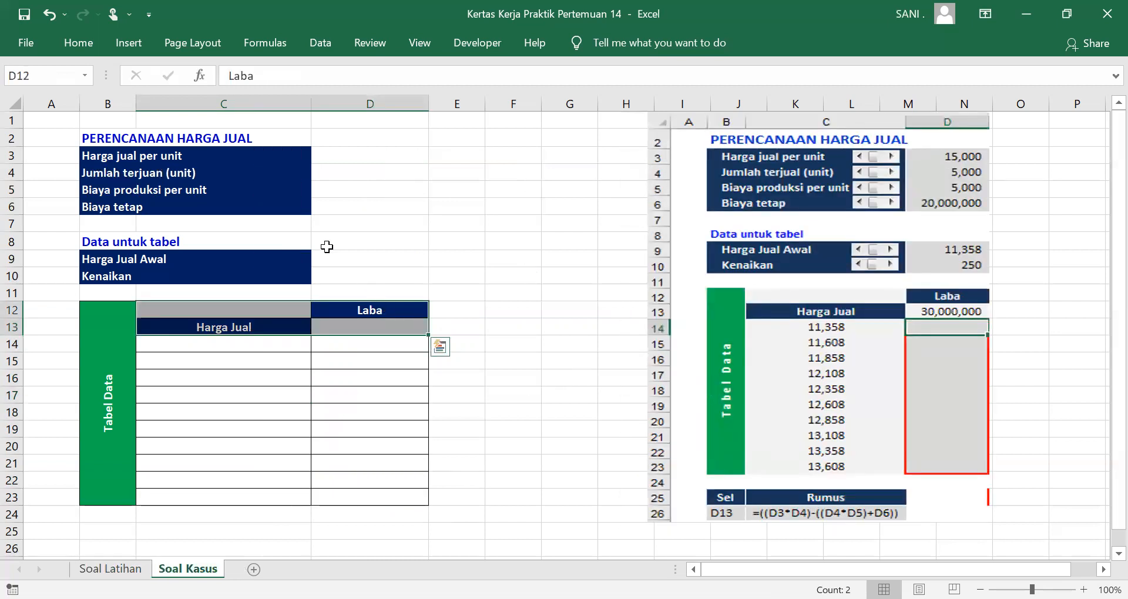